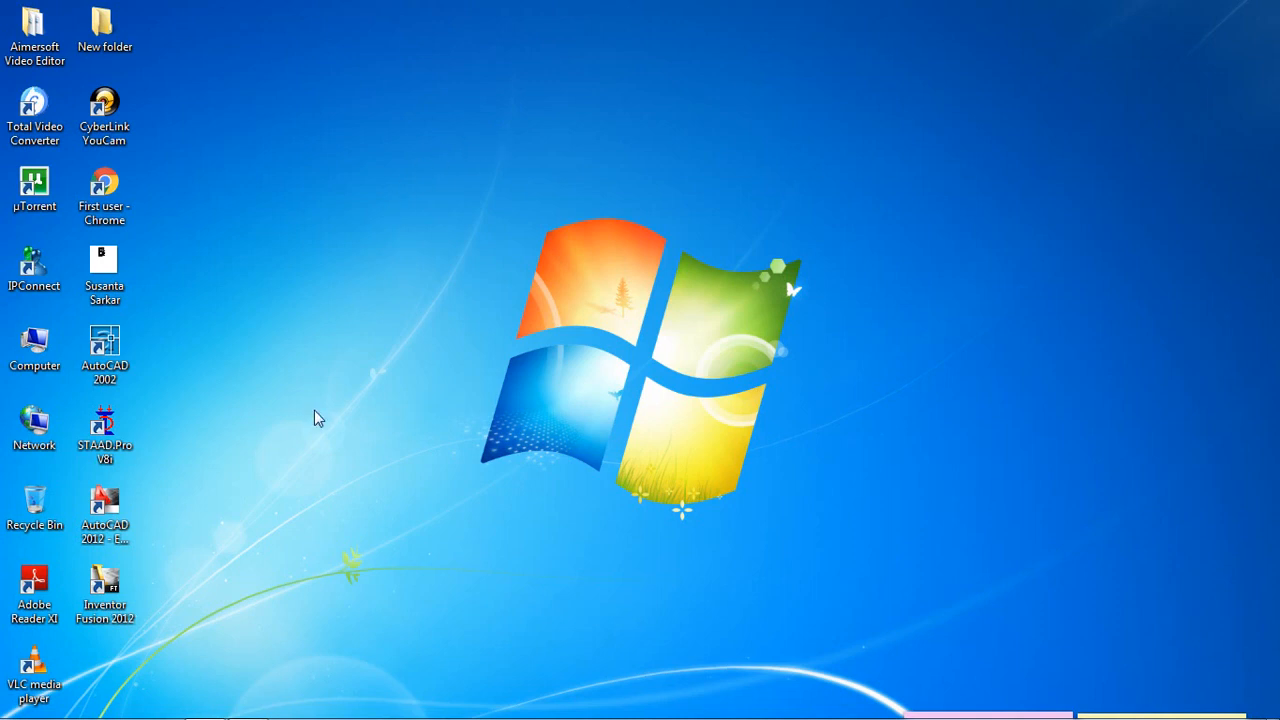
# Step: Start STAAD.Pro and create a new Space project Structure1 in meters and kilonewtons, overwriting the existing file and beginning with Add Beam
pyautogui.doubleClick(108, 435)
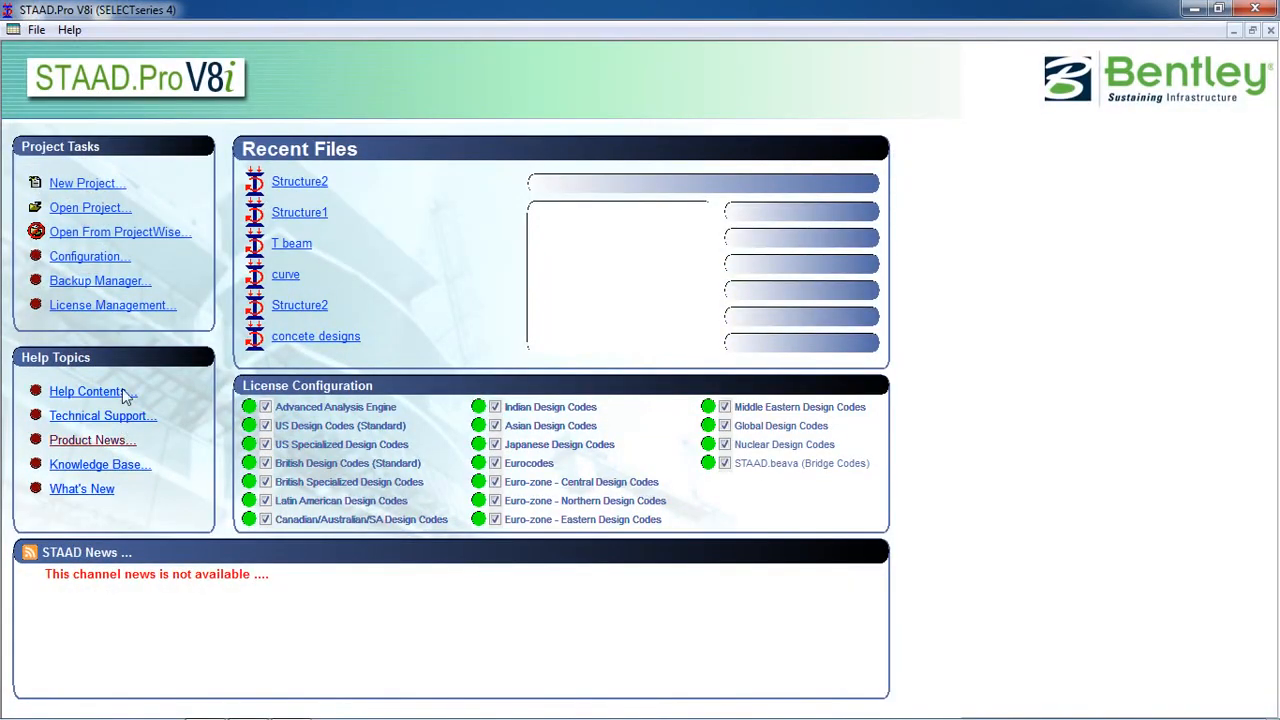
pyautogui.click(86, 186)
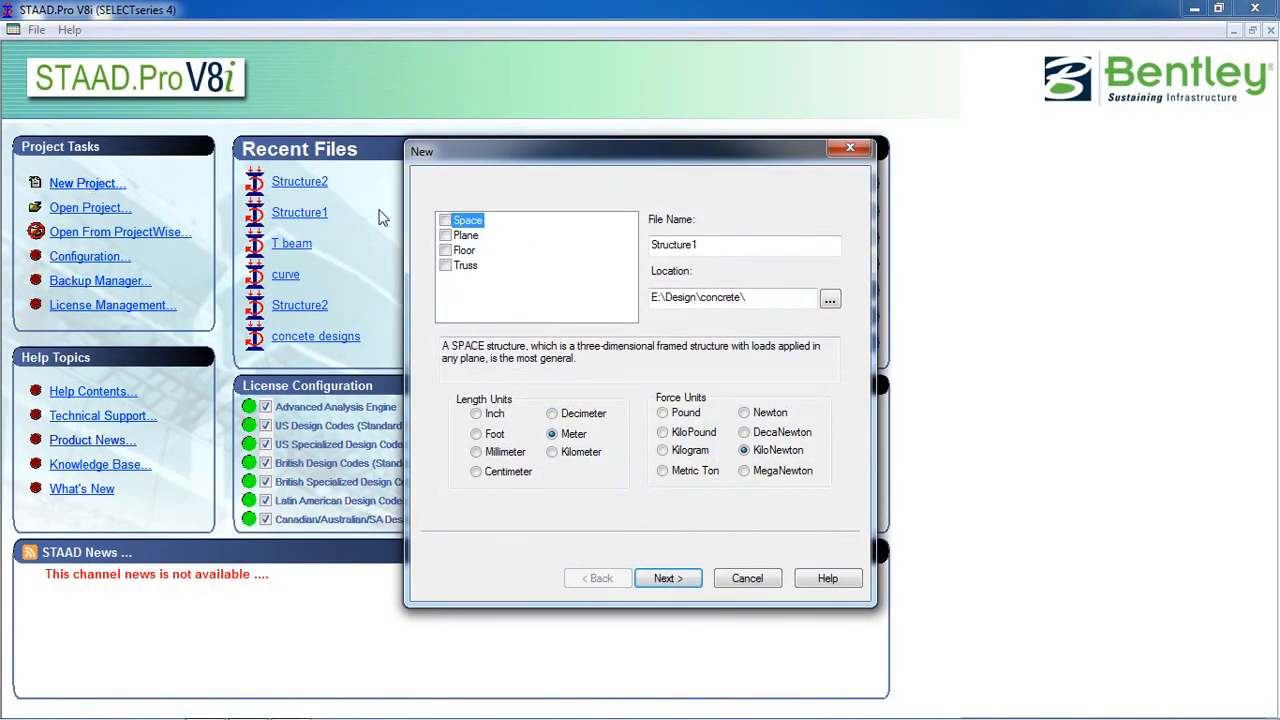
pyautogui.click(445, 220)
pyautogui.click(667, 580)
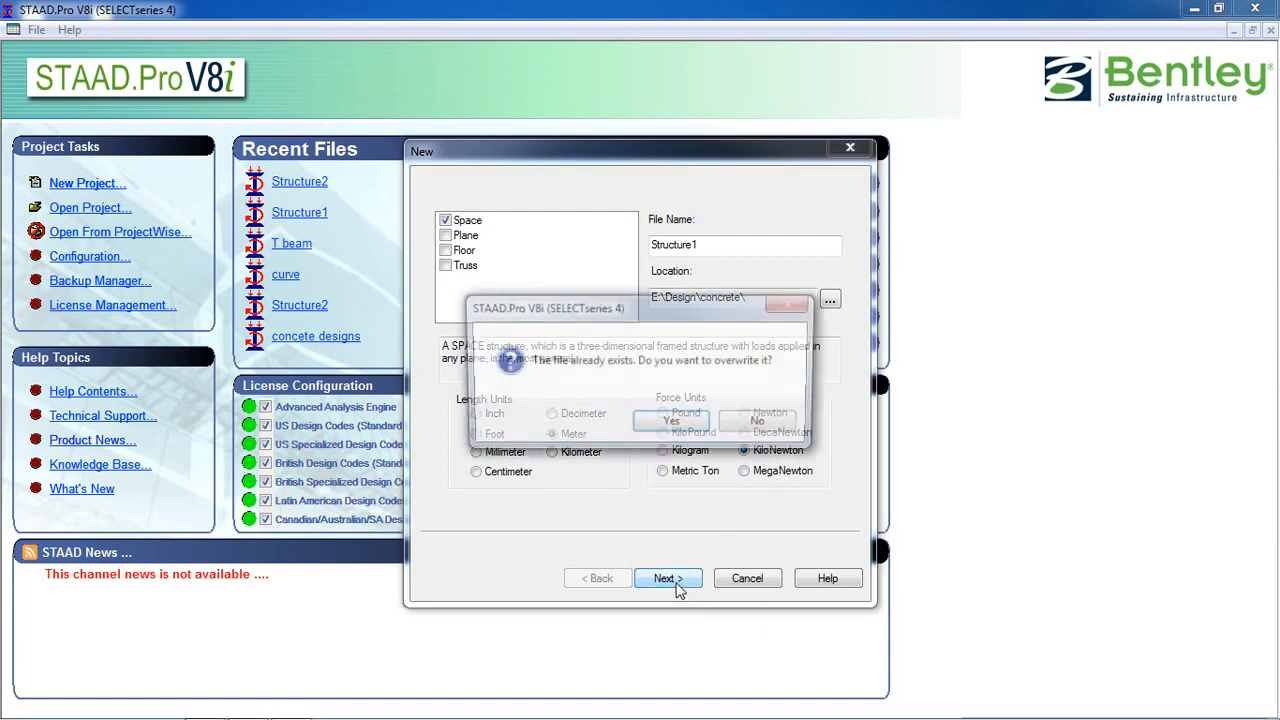
pyautogui.click(672, 424)
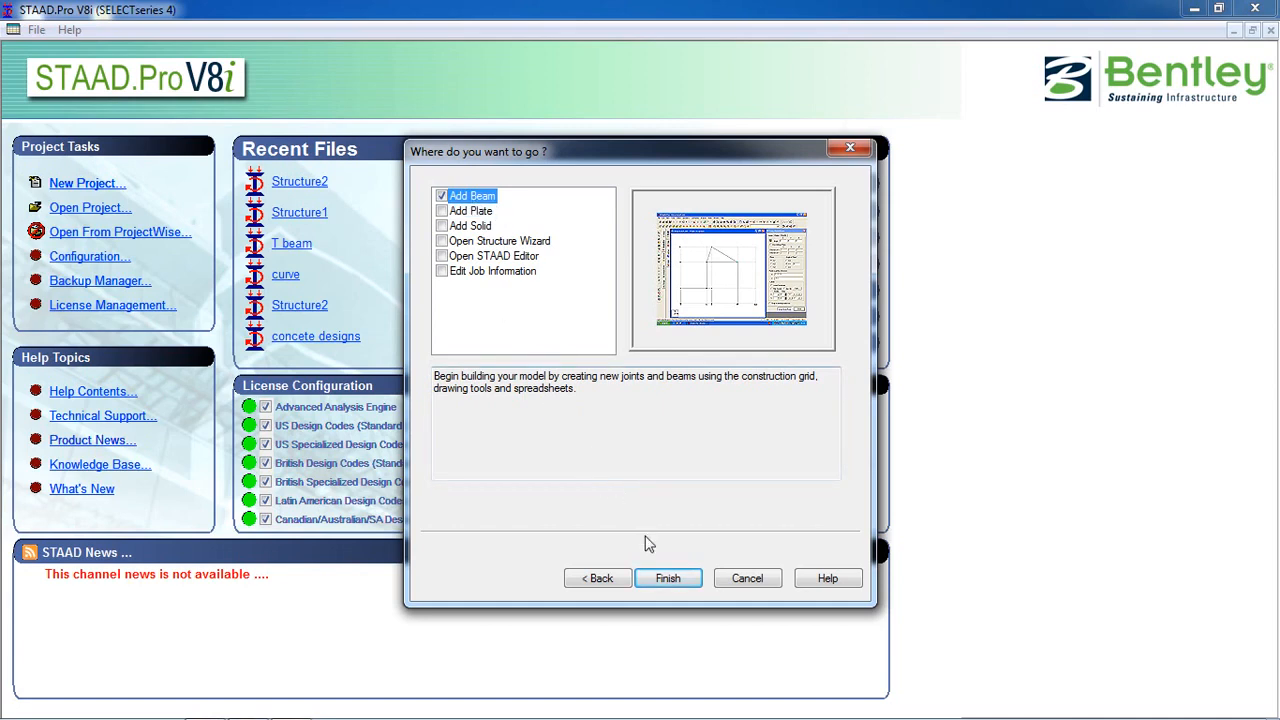
pyautogui.click(666, 579)
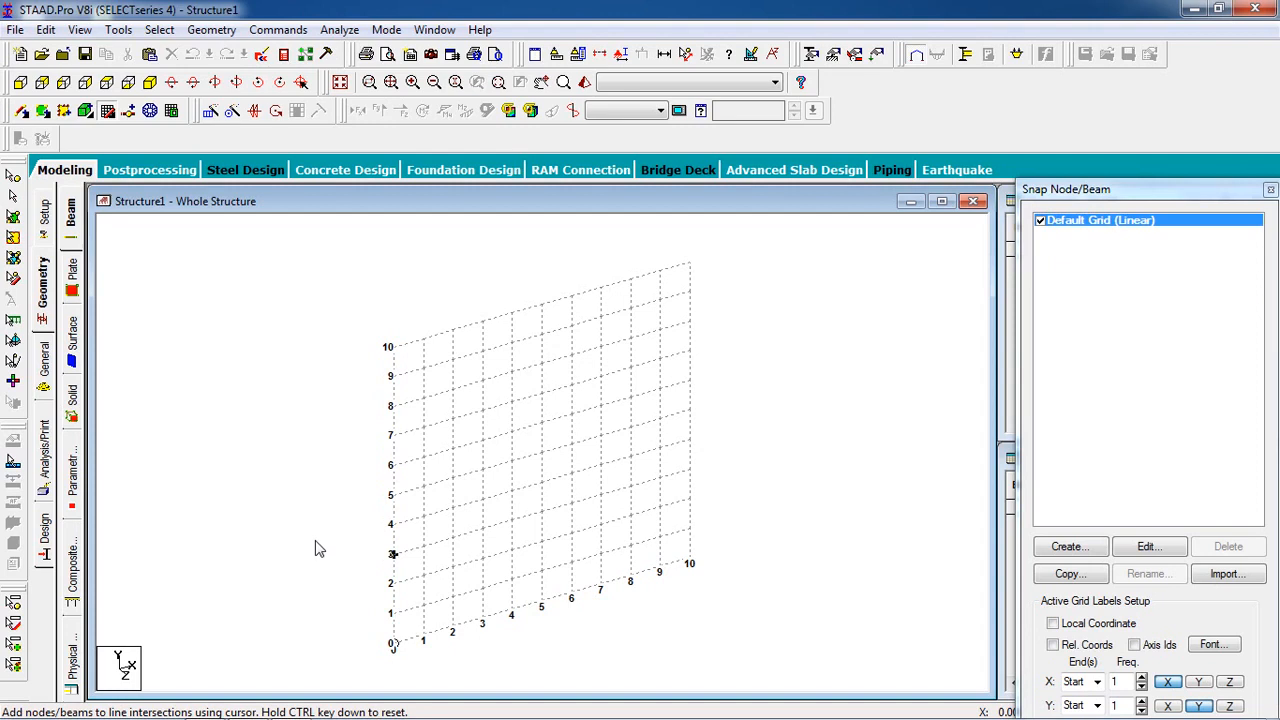
# Step: Run the Structure Wizard and open the parameters of the Circular Beam prototype from the Frame Models
pyautogui.click(212, 30)
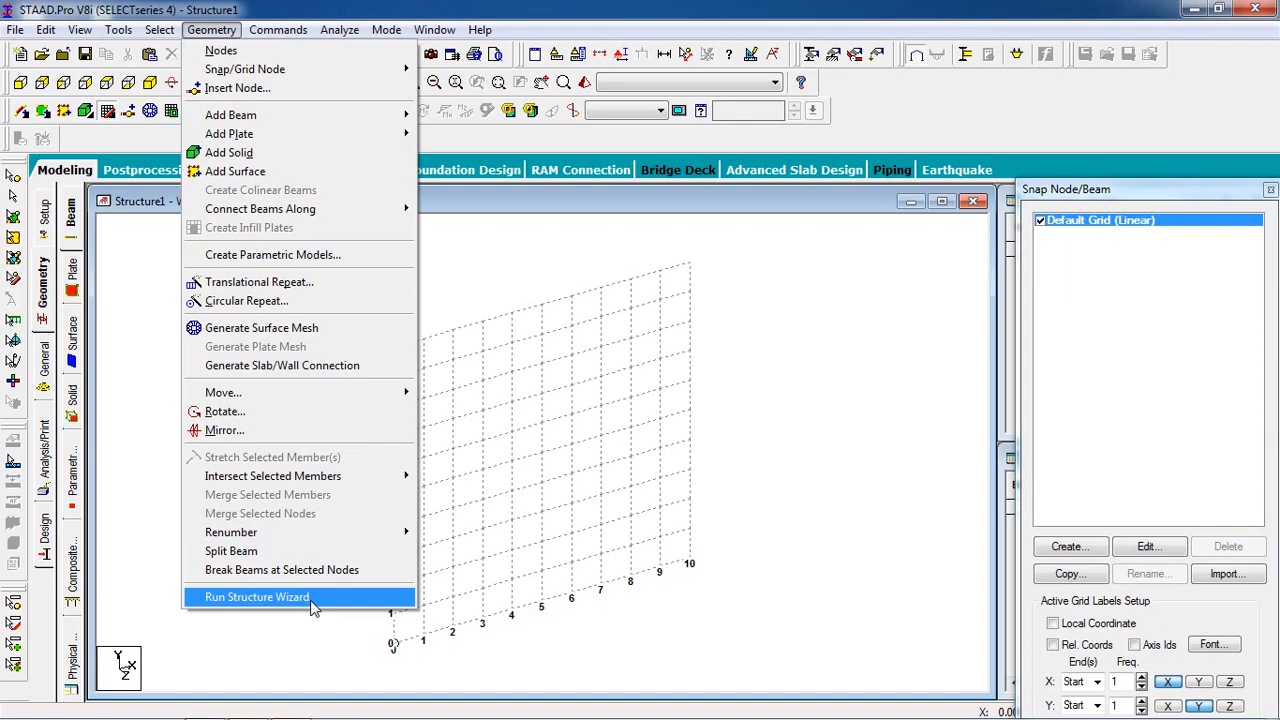
pyautogui.click(257, 597)
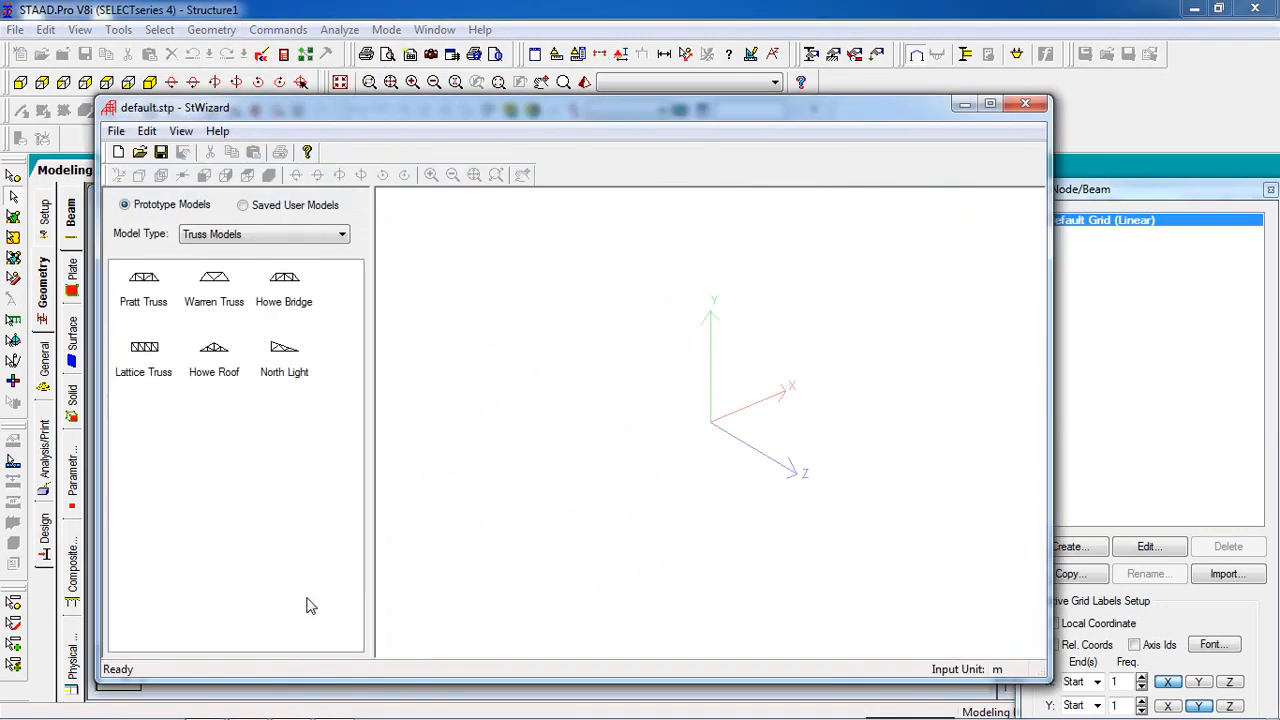
pyautogui.click(250, 238)
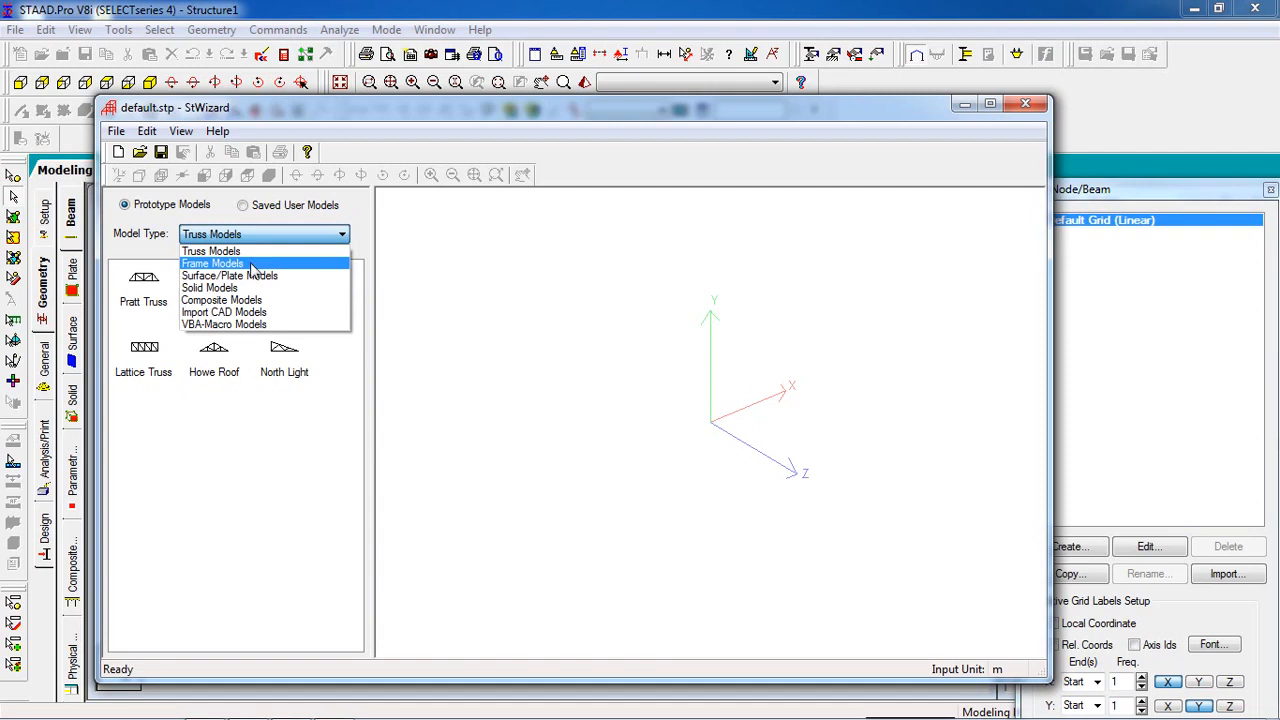
pyautogui.click(212, 263)
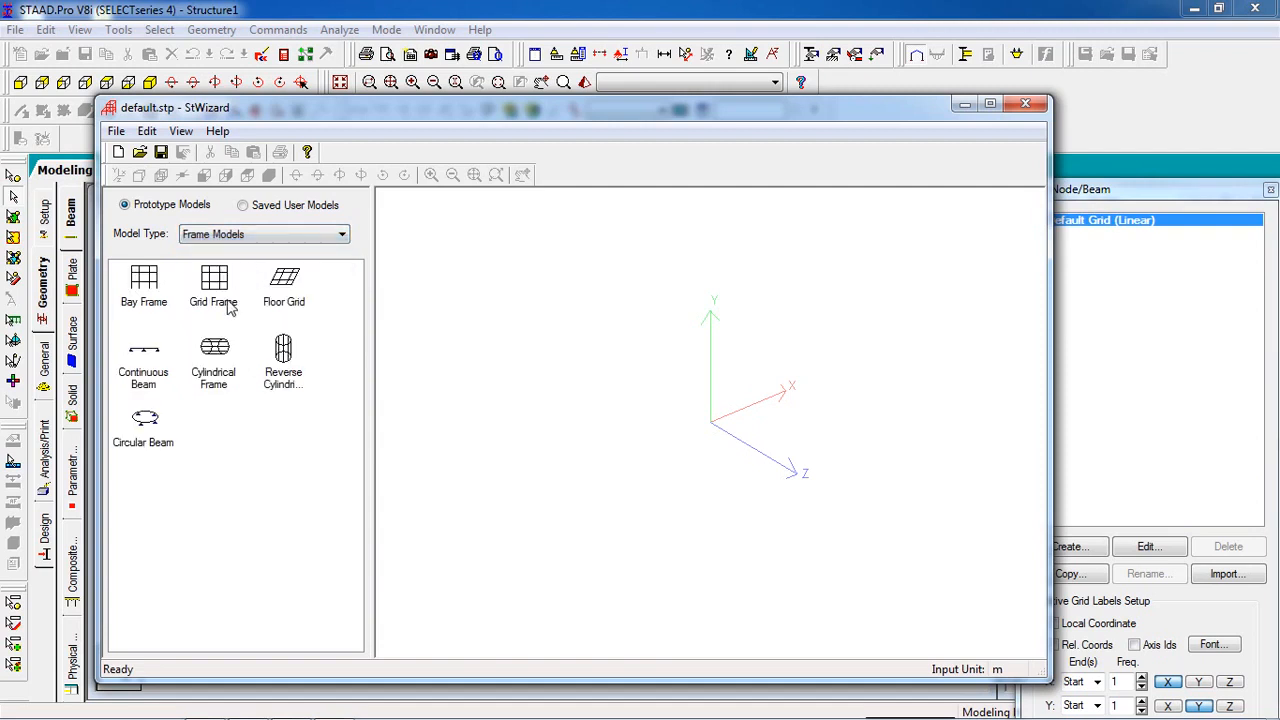
pyautogui.click(140, 443)
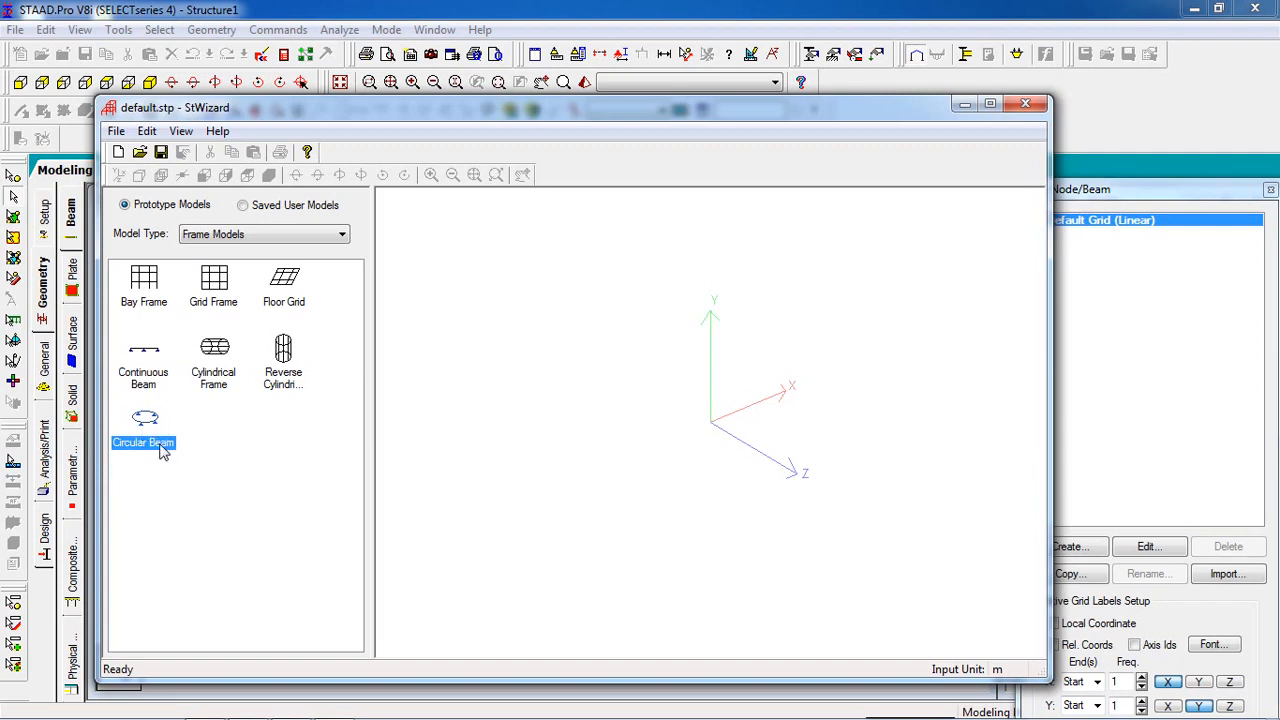
pyautogui.doubleClick(160, 450)
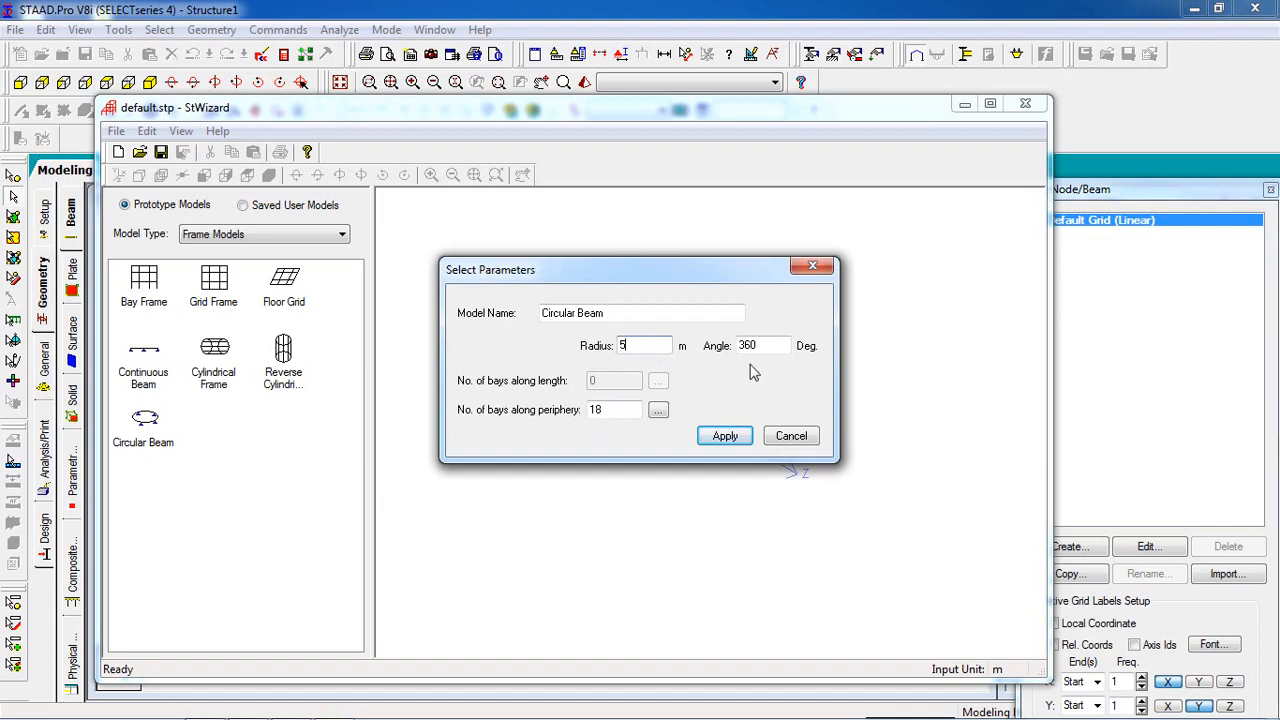
# Step: Generate the circular beam with a 5 m radius, a 360° angle and 18 bays along the periphery
pyautogui.click(657, 412)
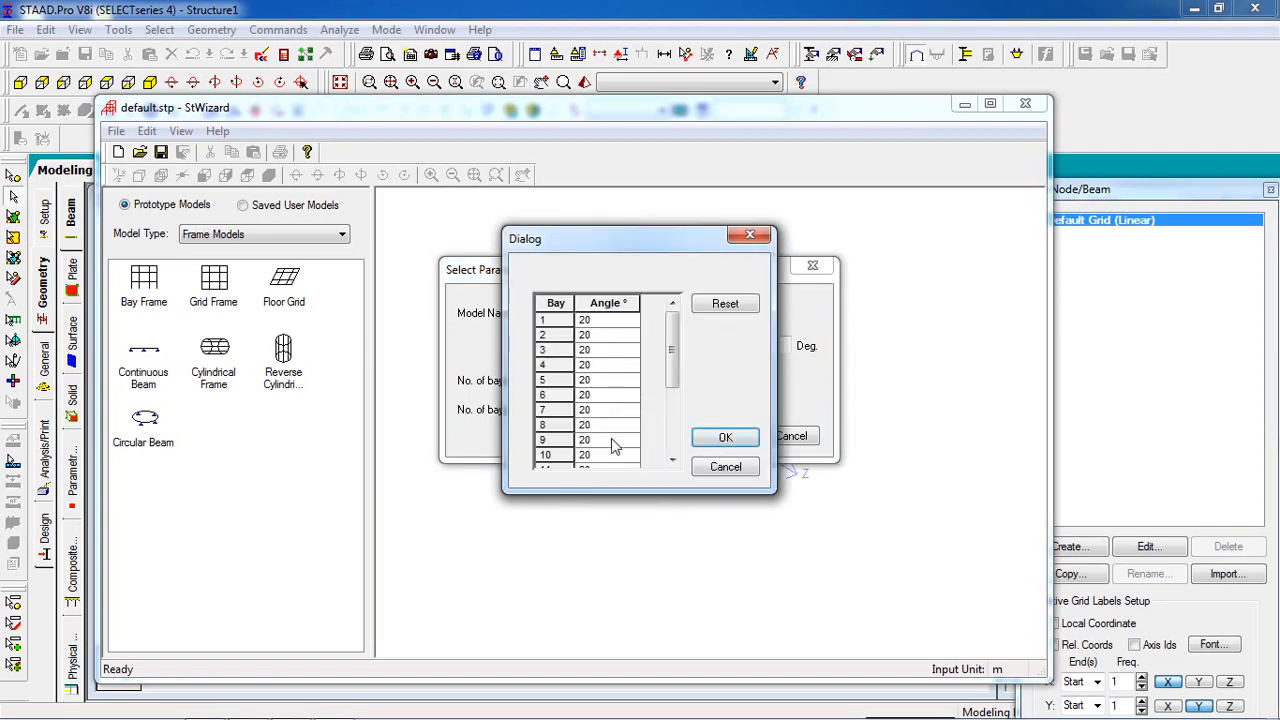
pyautogui.click(727, 466)
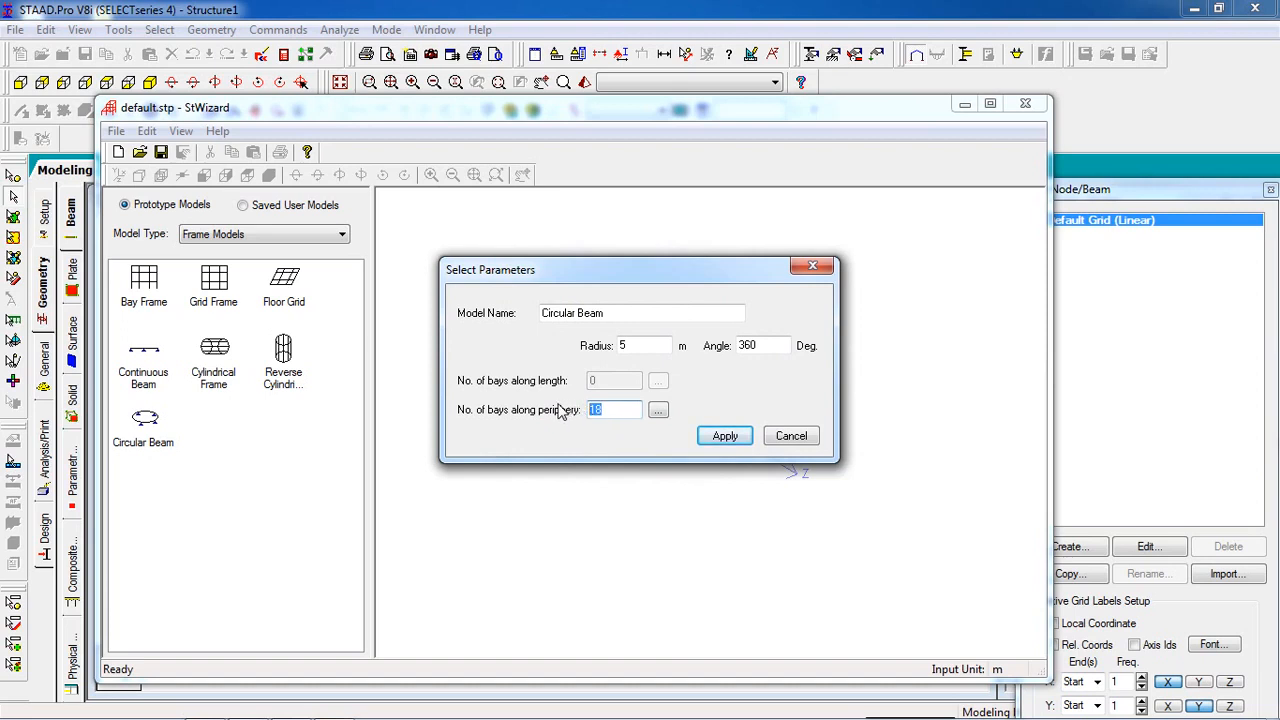
pyautogui.moveTo(636, 345); pyautogui.dragTo(545, 365)
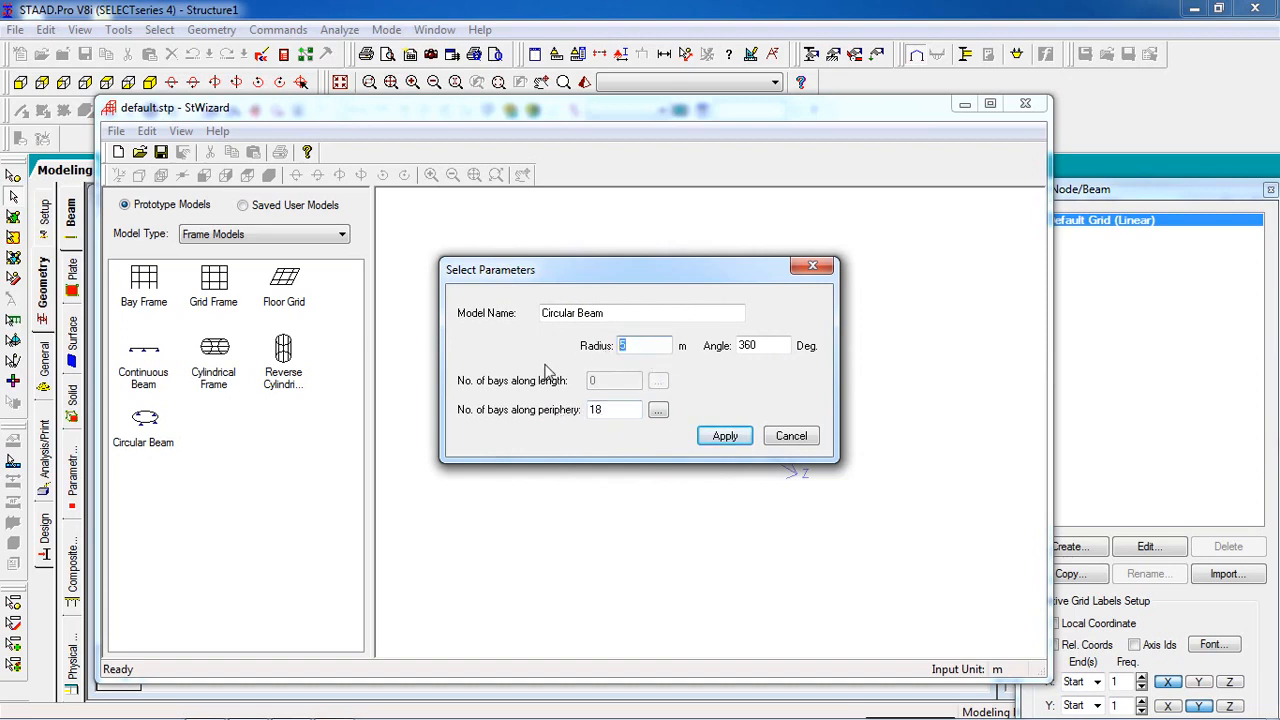
pyautogui.moveTo(770, 347); pyautogui.dragTo(560, 395)
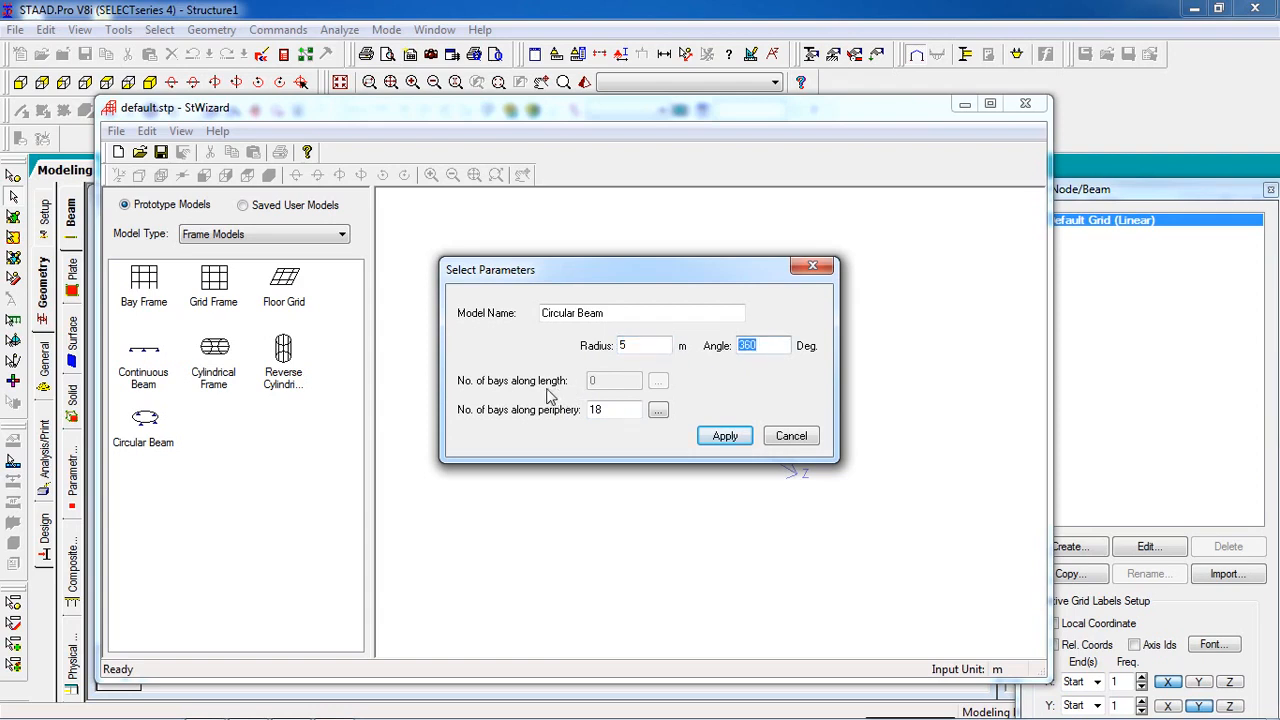
pyautogui.click(721, 440)
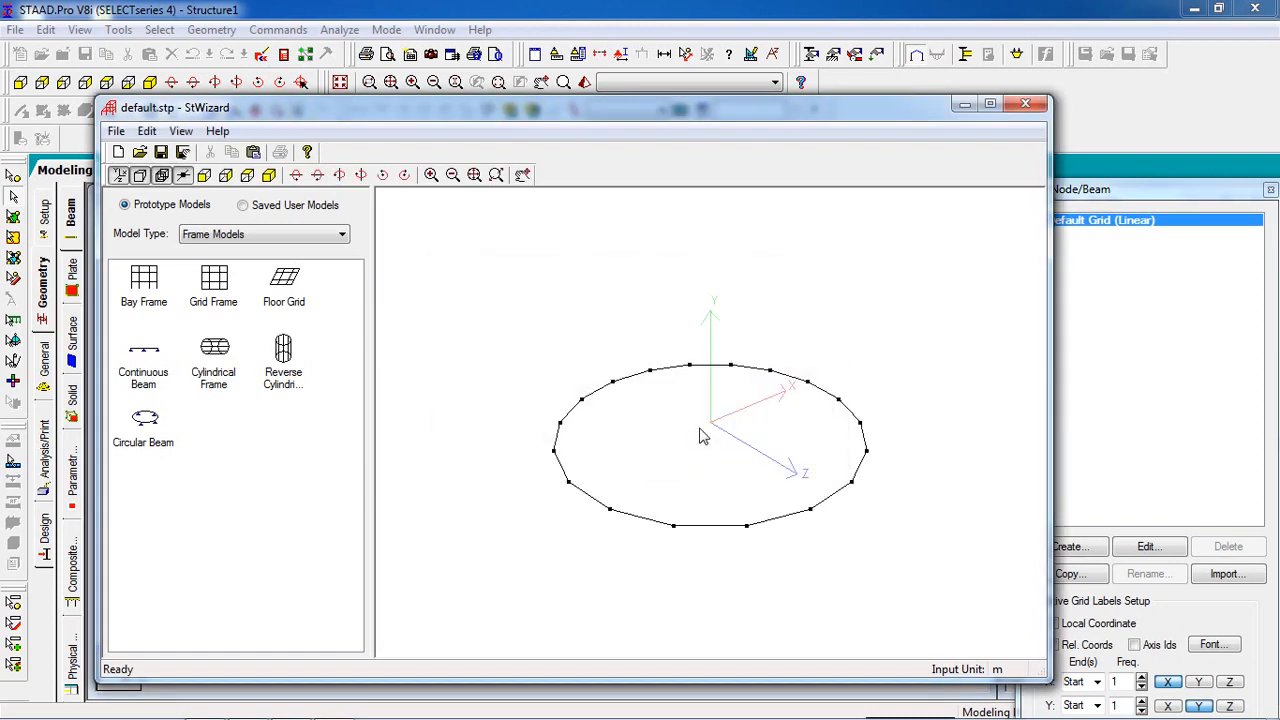
# Step: Transfer the circular beam prototype into the model at X, Y, Z offsets of 0 m and hide the snap grid
pyautogui.moveTo(687, 435); pyautogui.dragTo(647, 563)
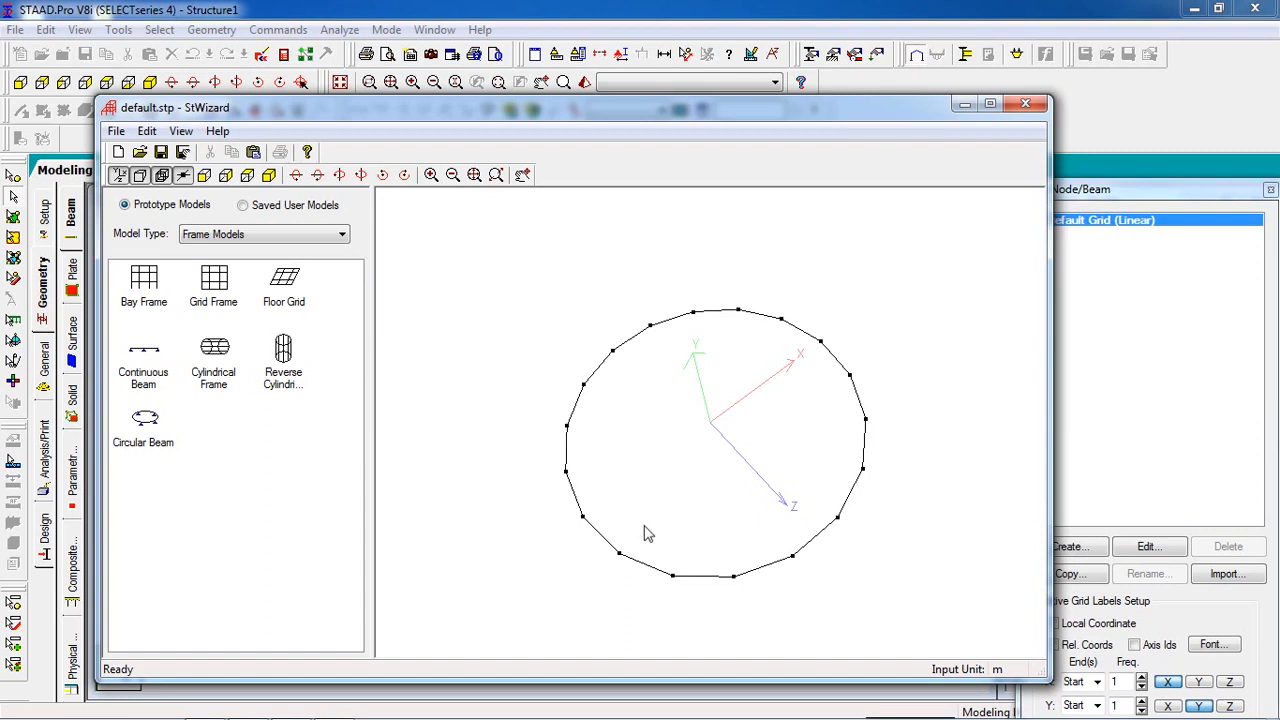
pyautogui.moveTo(632, 416); pyautogui.dragTo(620, 363)
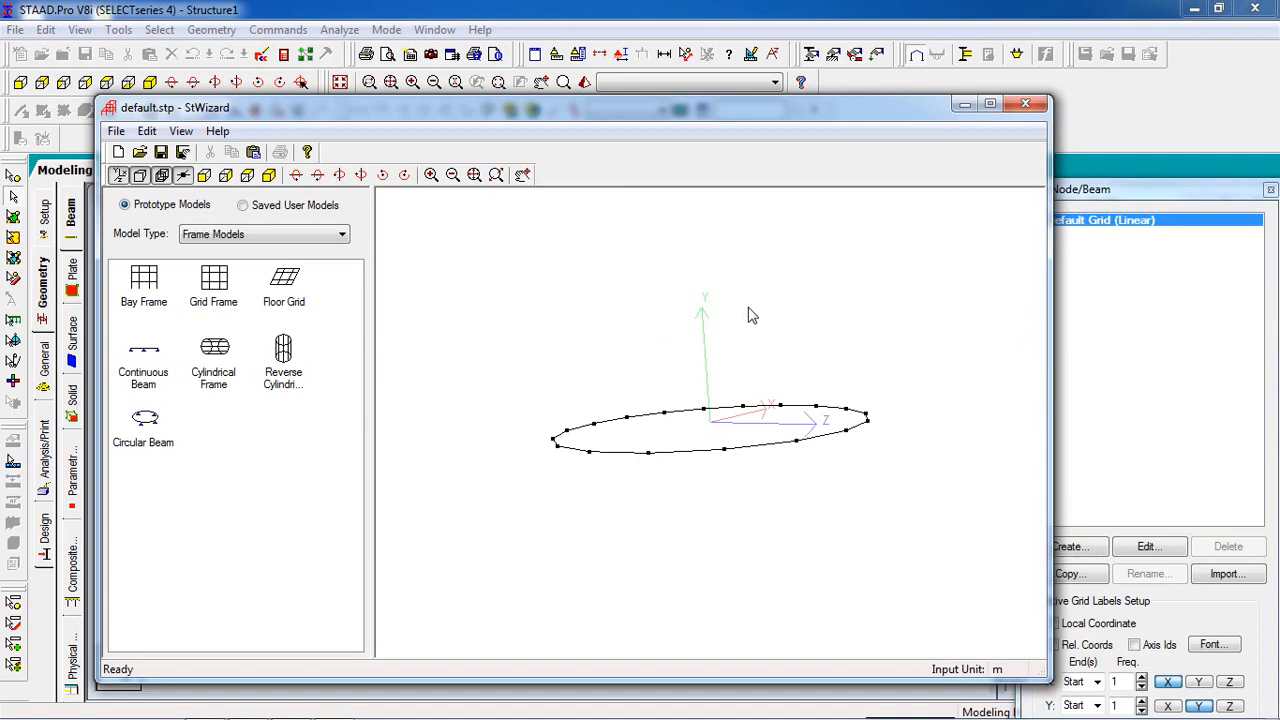
pyautogui.click(1024, 104)
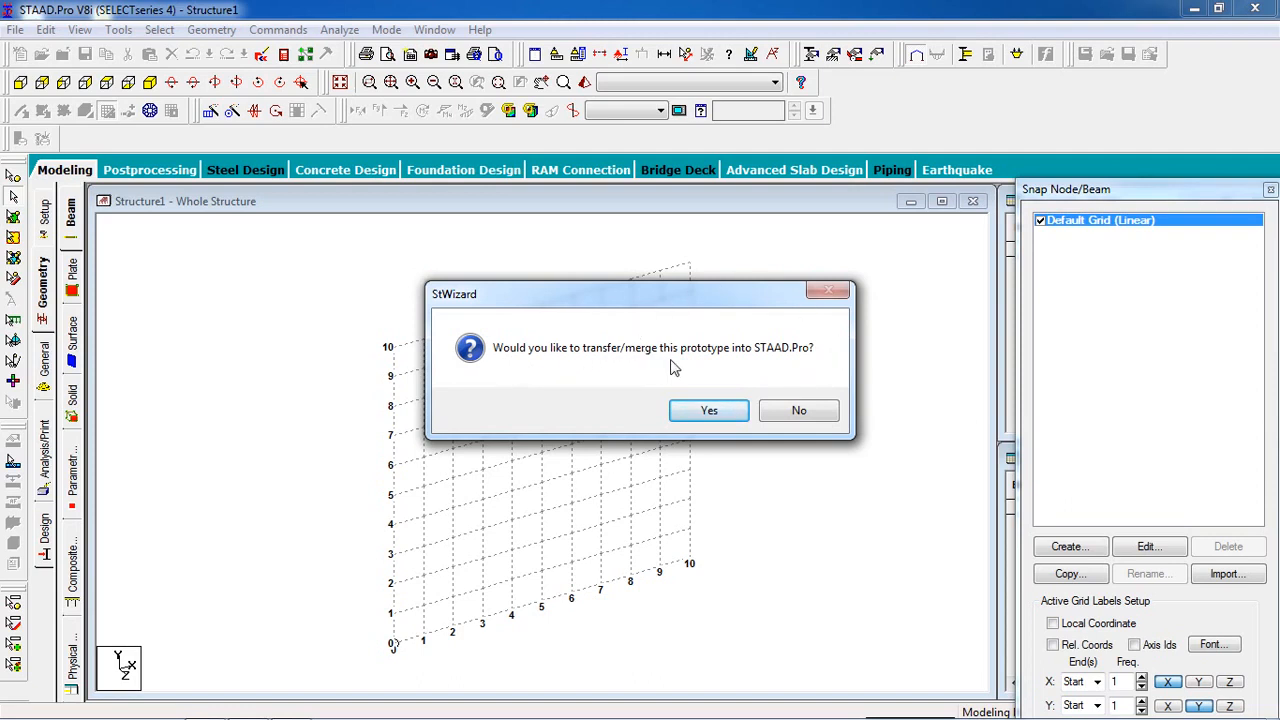
pyautogui.click(709, 411)
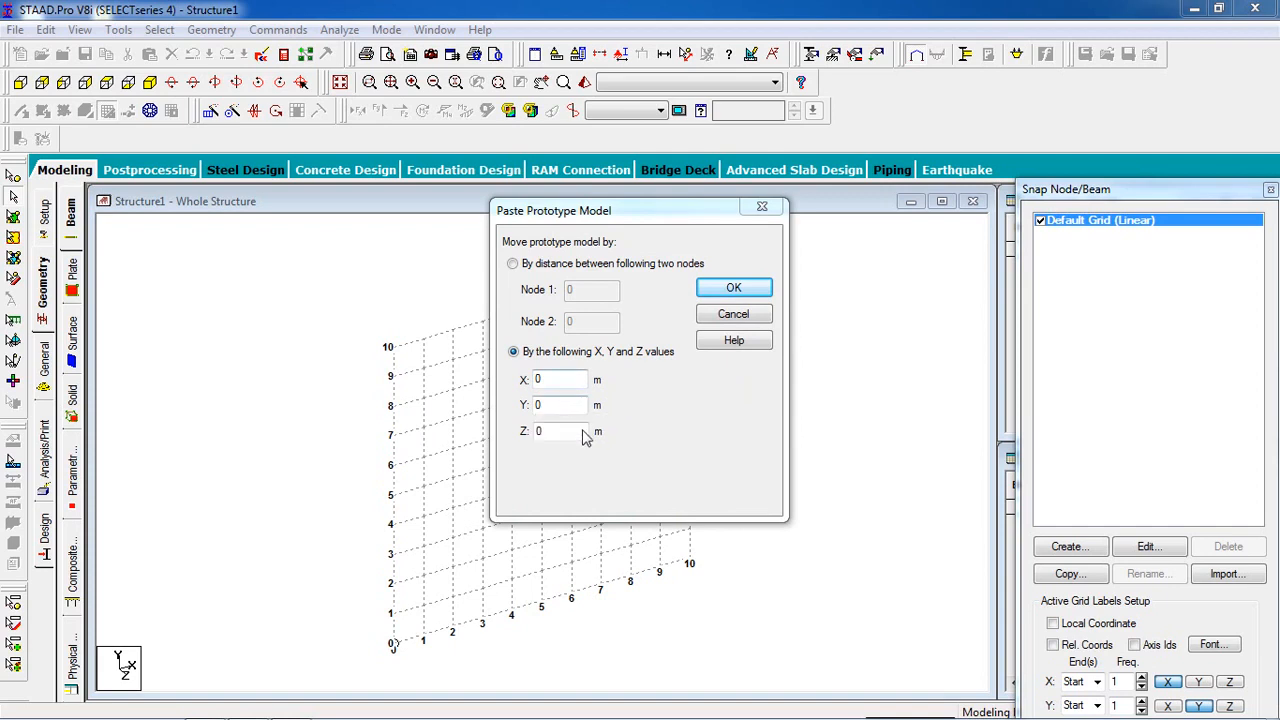
pyautogui.click(748, 293)
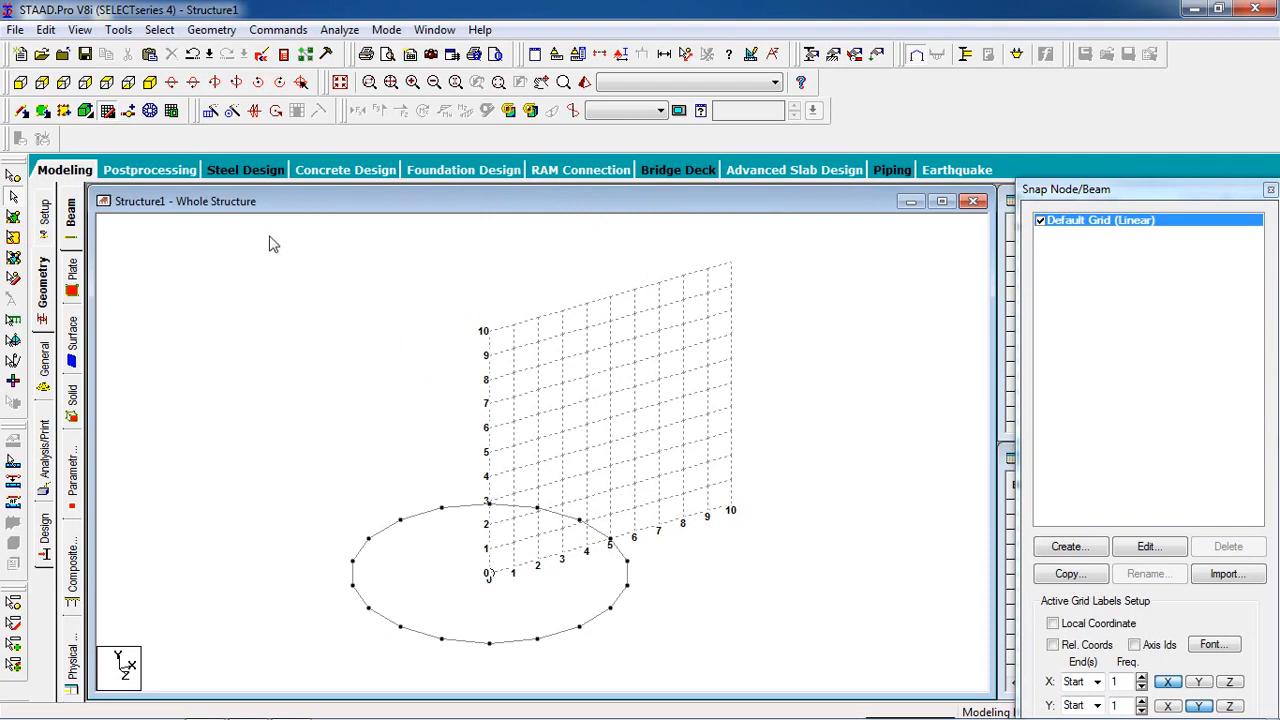
pyautogui.click(130, 112)
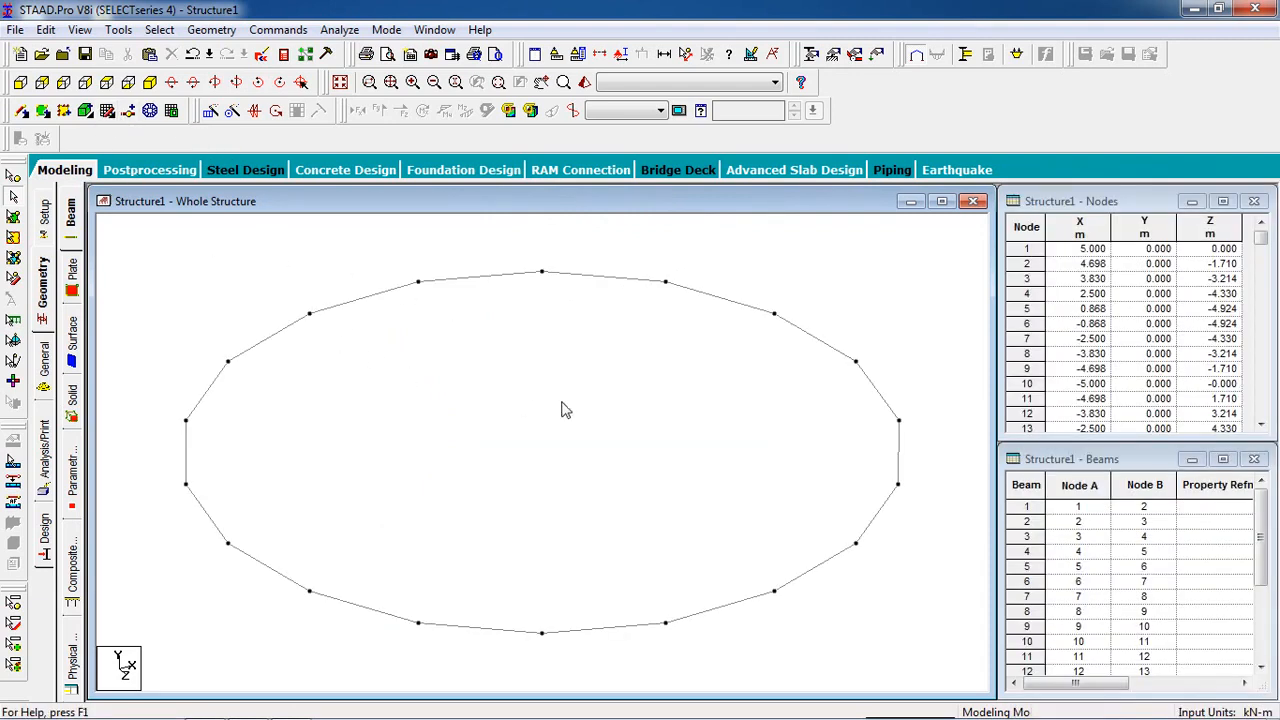
# Step: Copy four roughly evenly spaced nodes of the ring beam to Y = -3 m, keeping X and Z offsets at 0
pyautogui.moveTo(649, 431); pyautogui.dragTo(654, 362, button='middle')
pyautogui.scroll(-1, 655, 364)
pyautogui.scroll(-1, 654, 480)
pyautogui.moveTo(639, 423); pyautogui.dragTo(549, 469, button='middle')
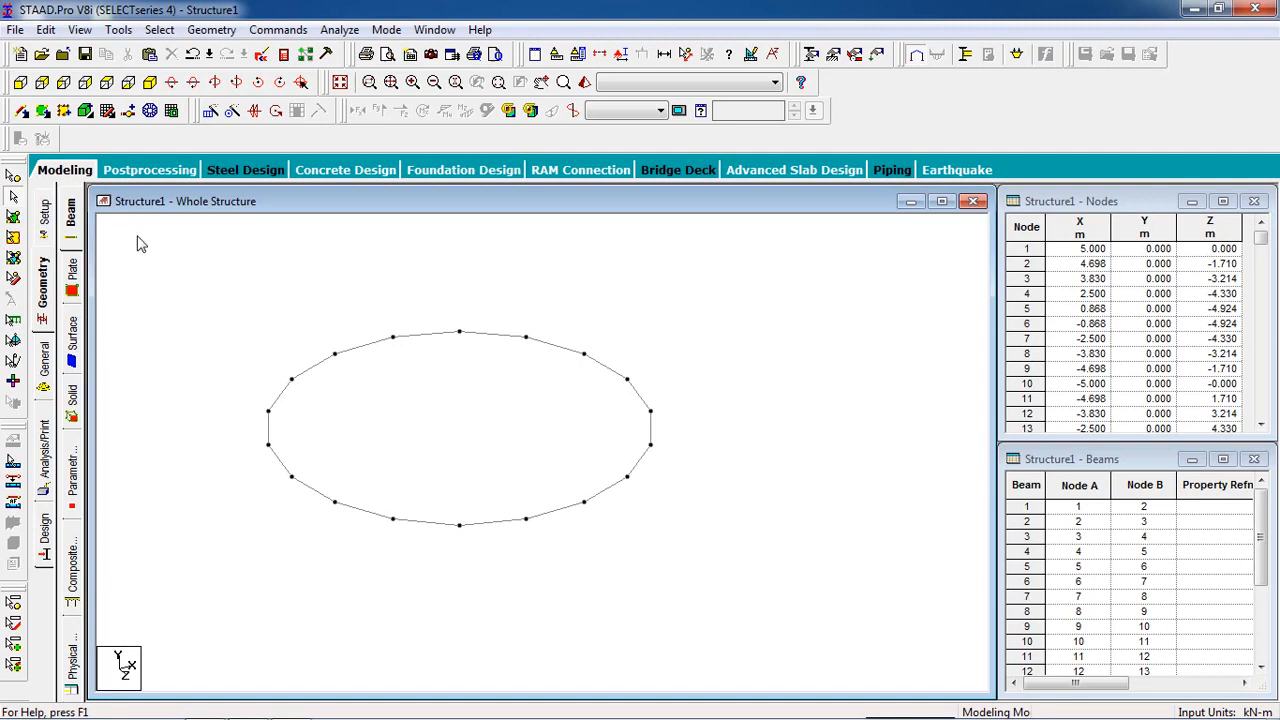
pyautogui.click(13, 176)
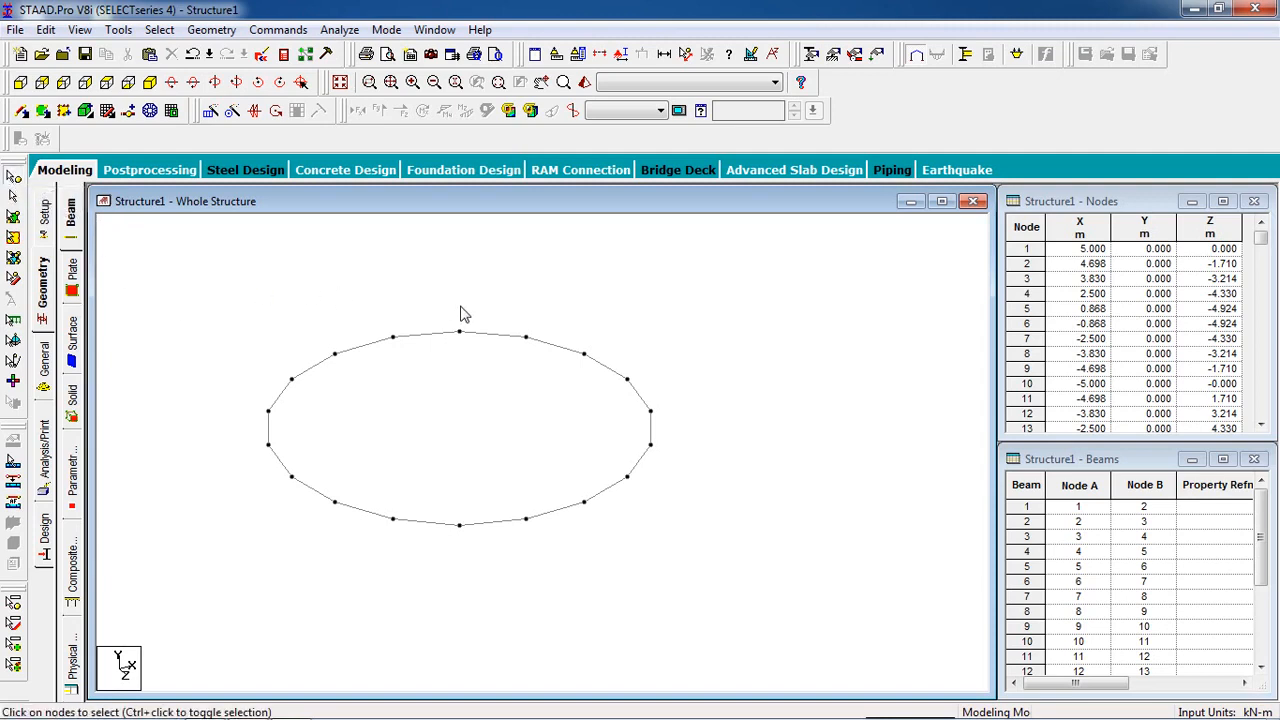
pyautogui.moveTo(482, 269); pyautogui.dragTo(434, 588)
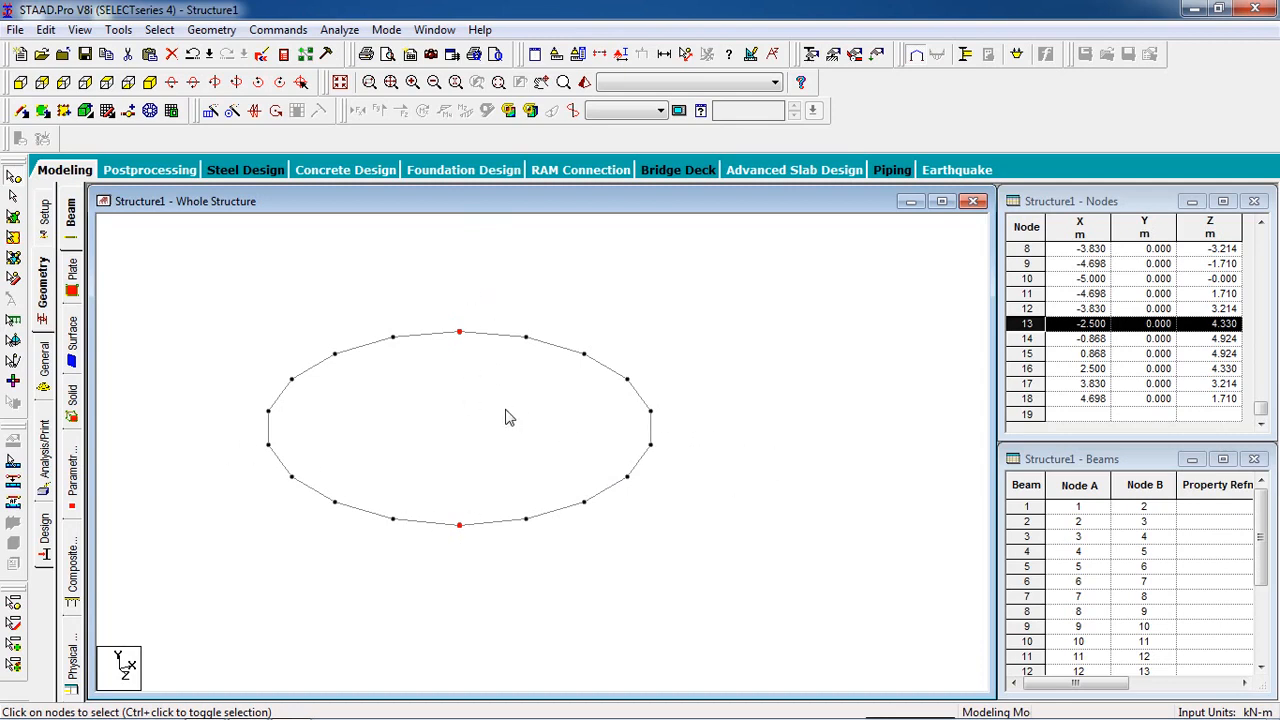
pyautogui.keyDown('ctrl'); pyautogui.click(269, 413); pyautogui.keyUp('ctrl')
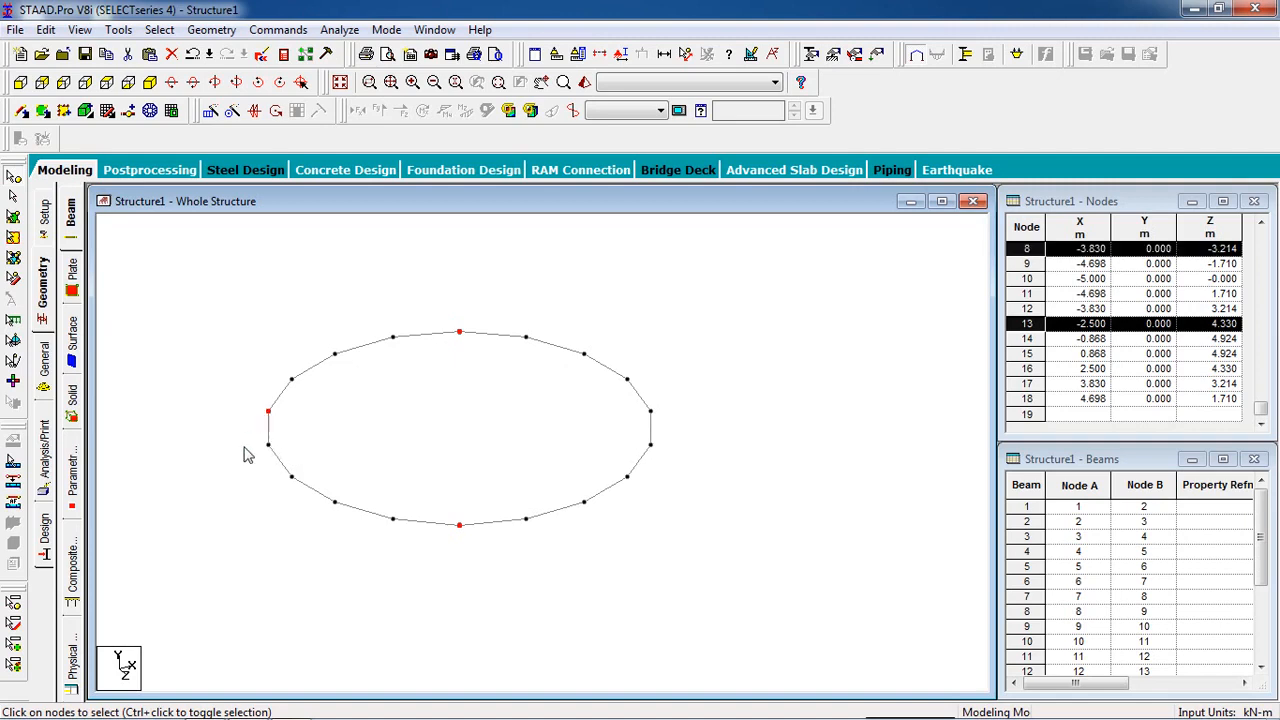
pyautogui.keyDown('ctrl'); pyautogui.click(651, 446); pyautogui.keyUp('ctrl')
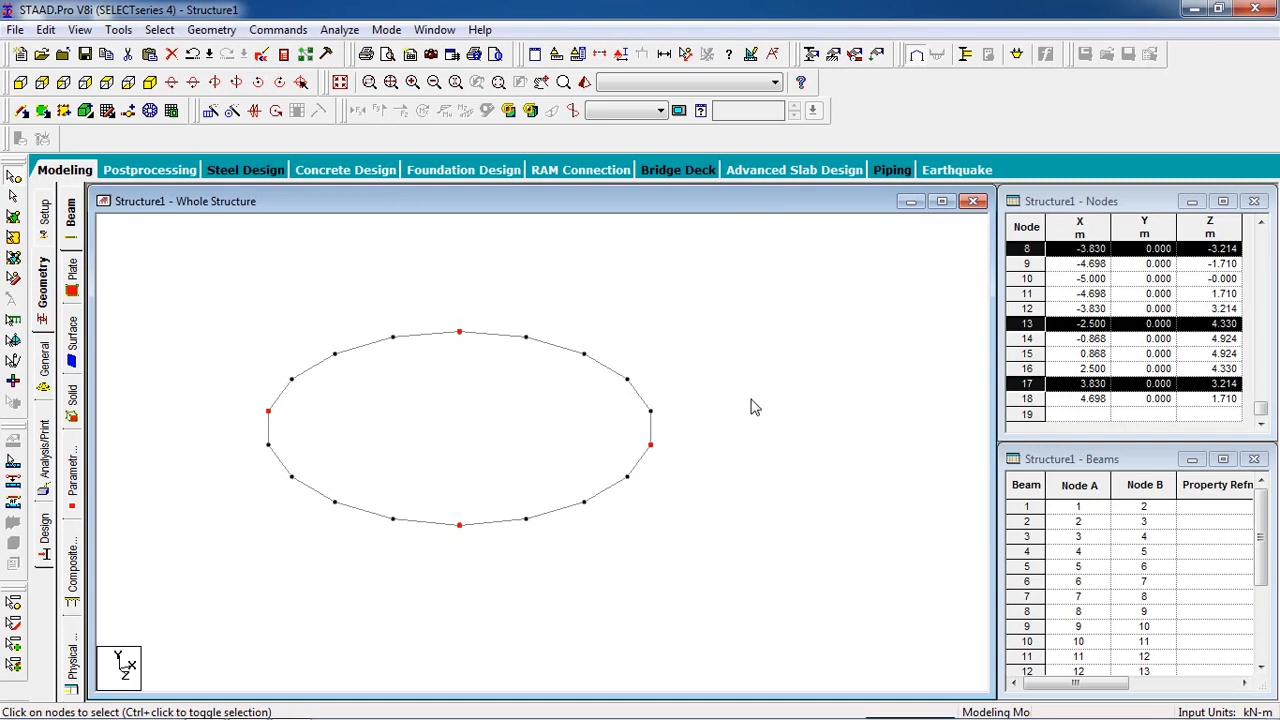
pyautogui.hotkey('ctrl', 'v')
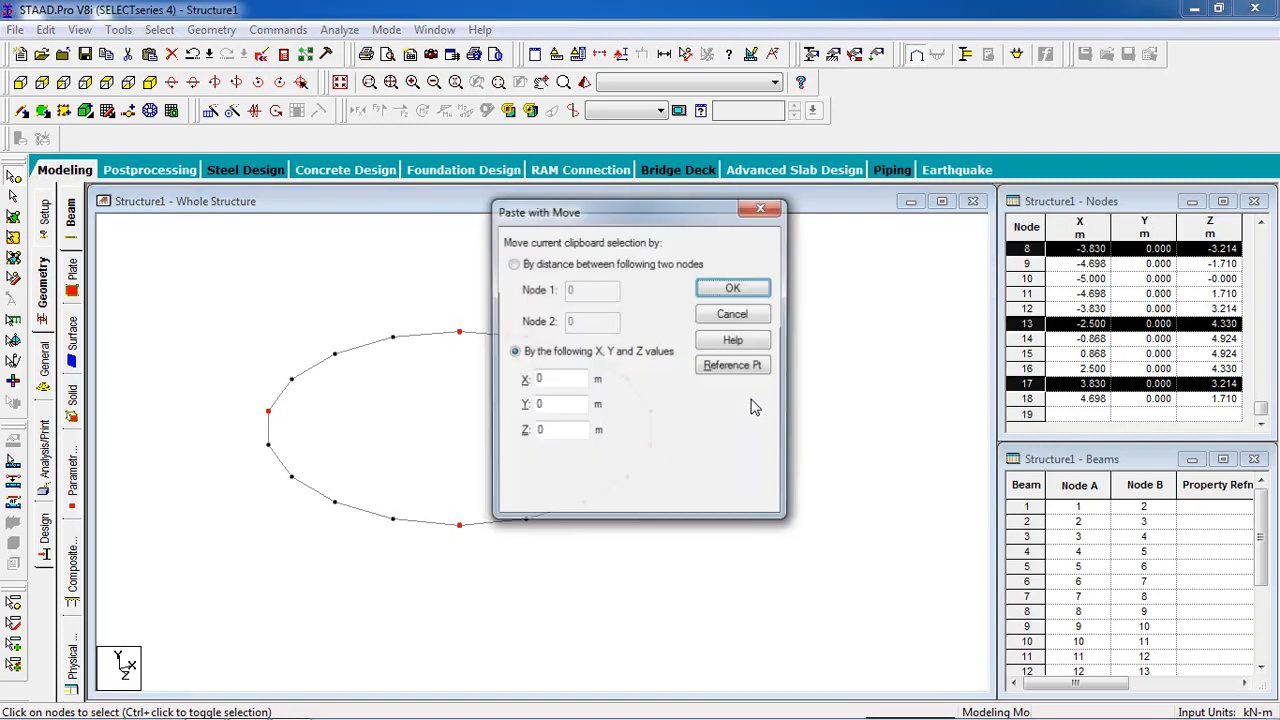
pyautogui.doubleClick(570, 408)
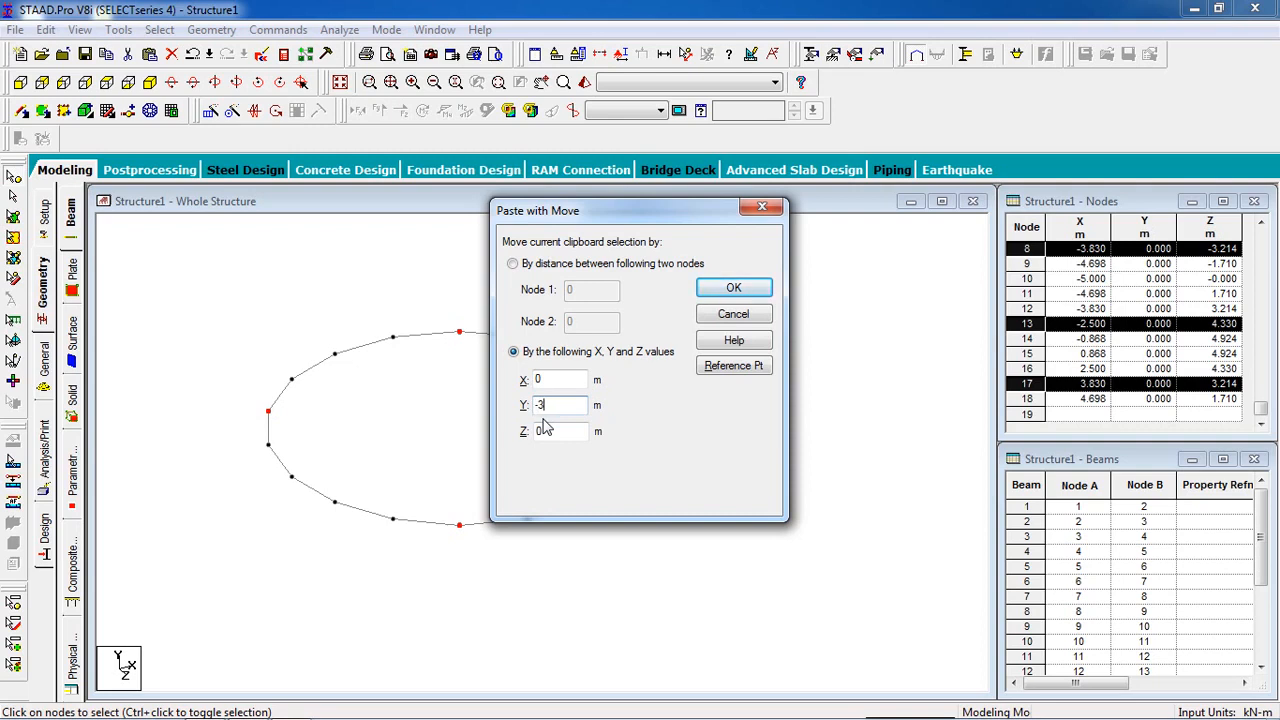
pyautogui.click(745, 291)
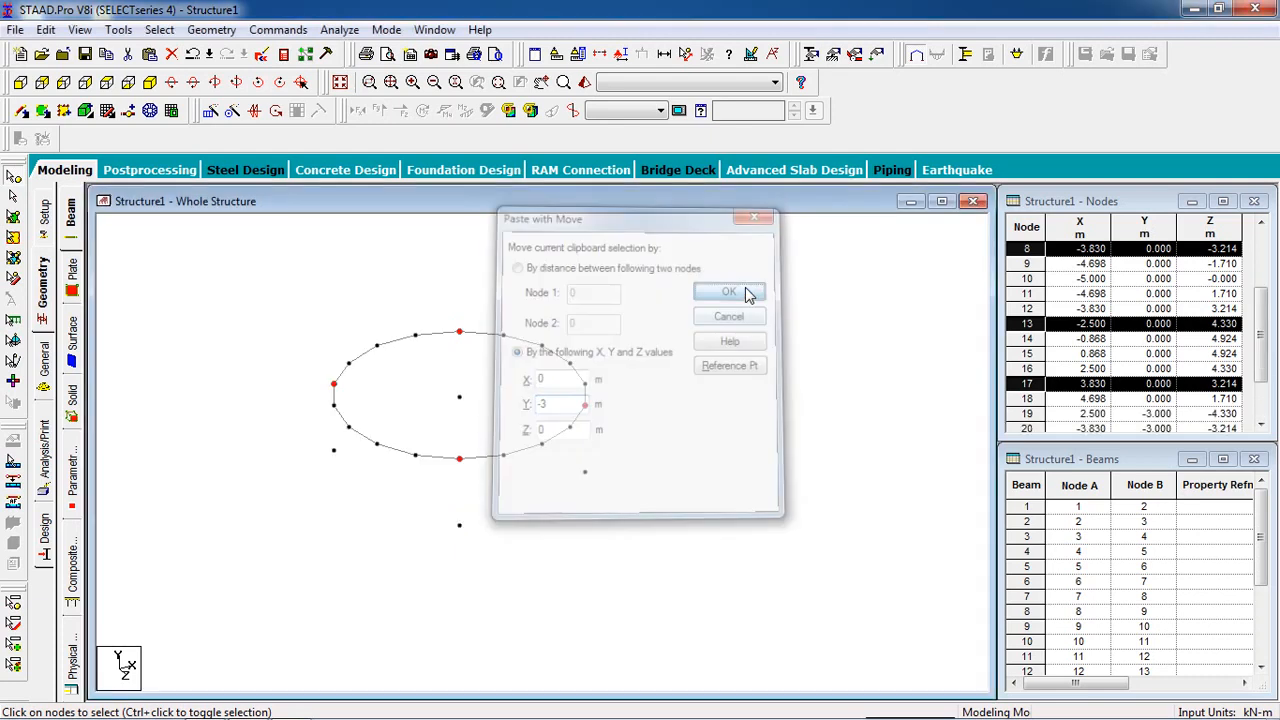
pyautogui.click(558, 390)
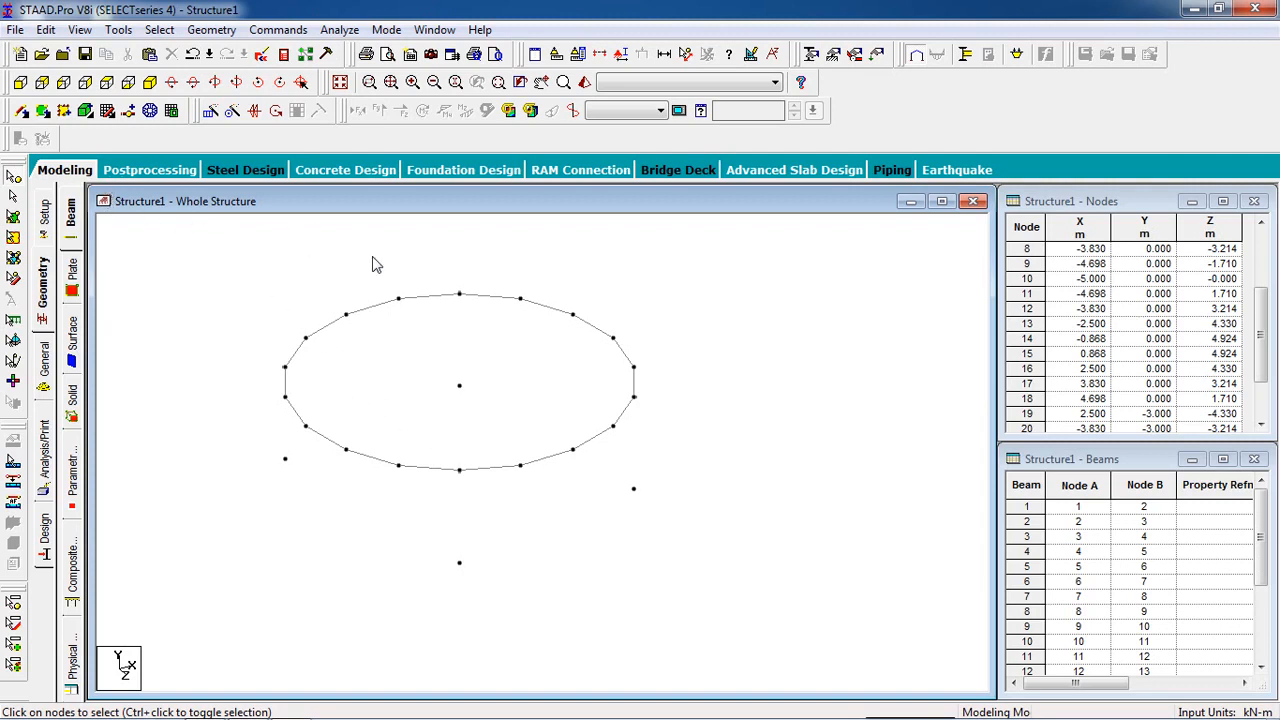
# Step: Select all nodes of the model and connect beams along the Y axis to create the four columns
pyautogui.moveTo(828, 251); pyautogui.dragTo(220, 615)
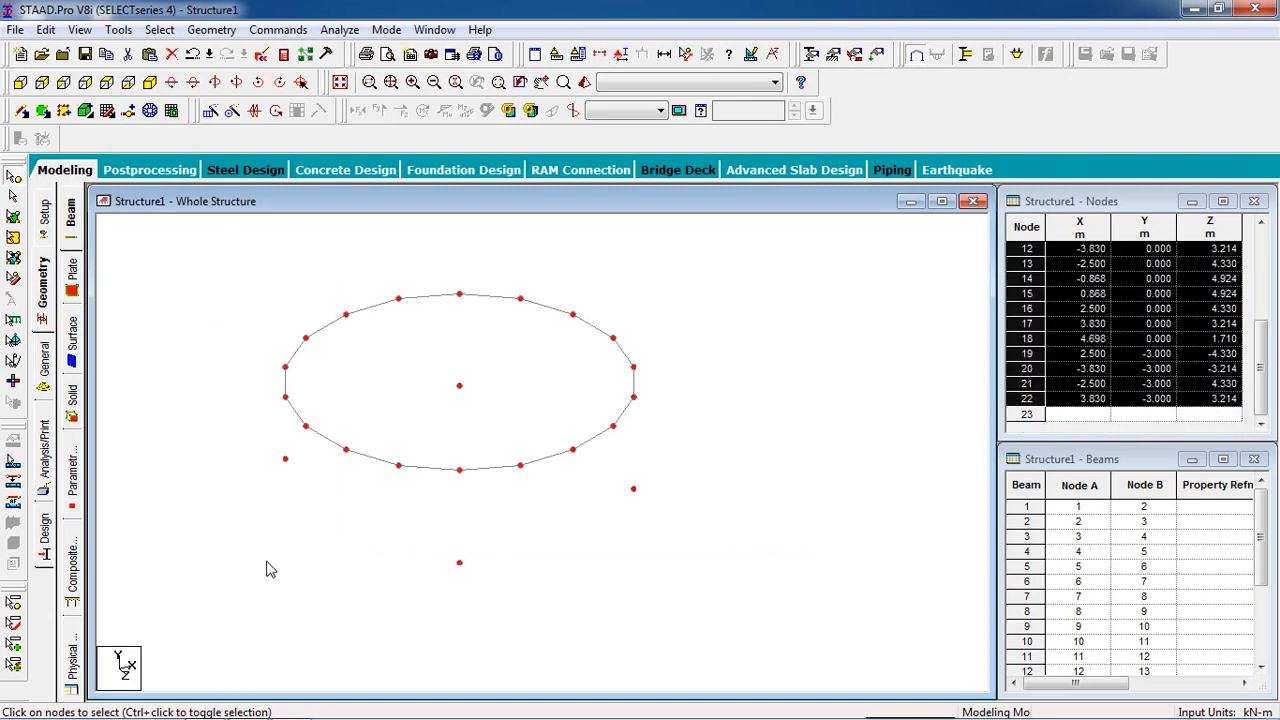
pyautogui.click(159, 29)
pyautogui.moveTo(211, 29)
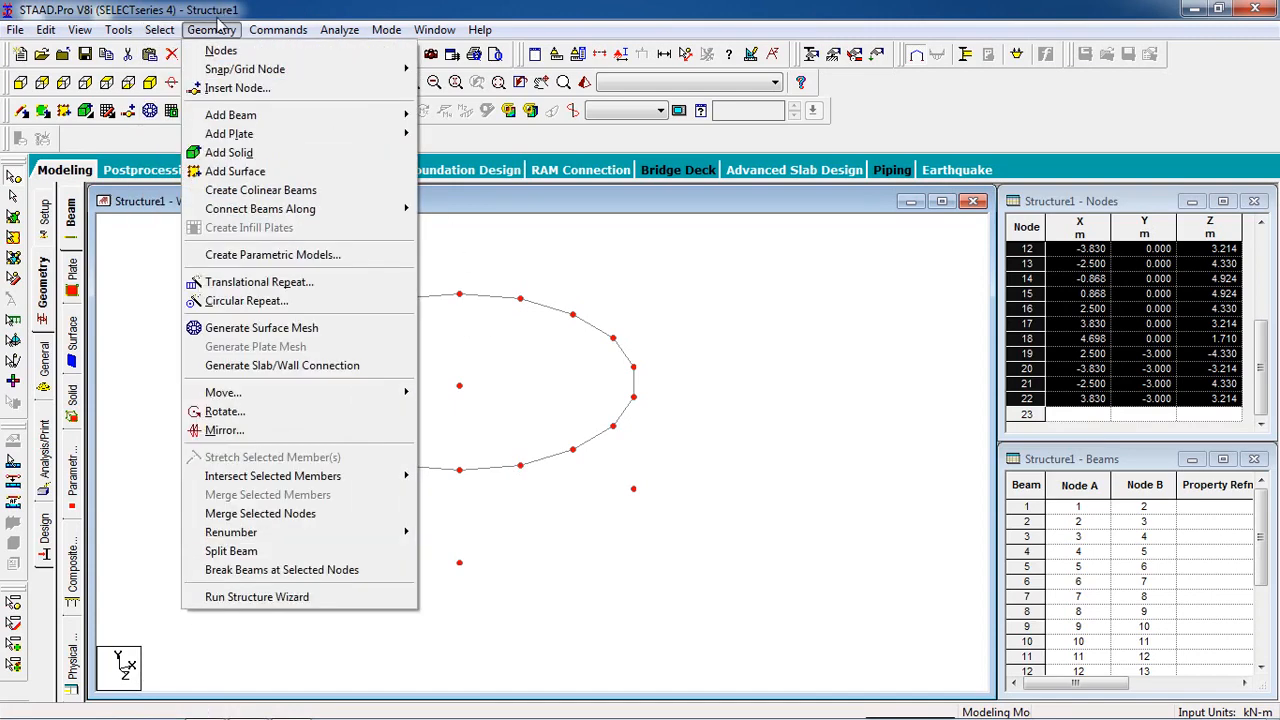
pyautogui.moveTo(302, 210)
pyautogui.click(450, 229)
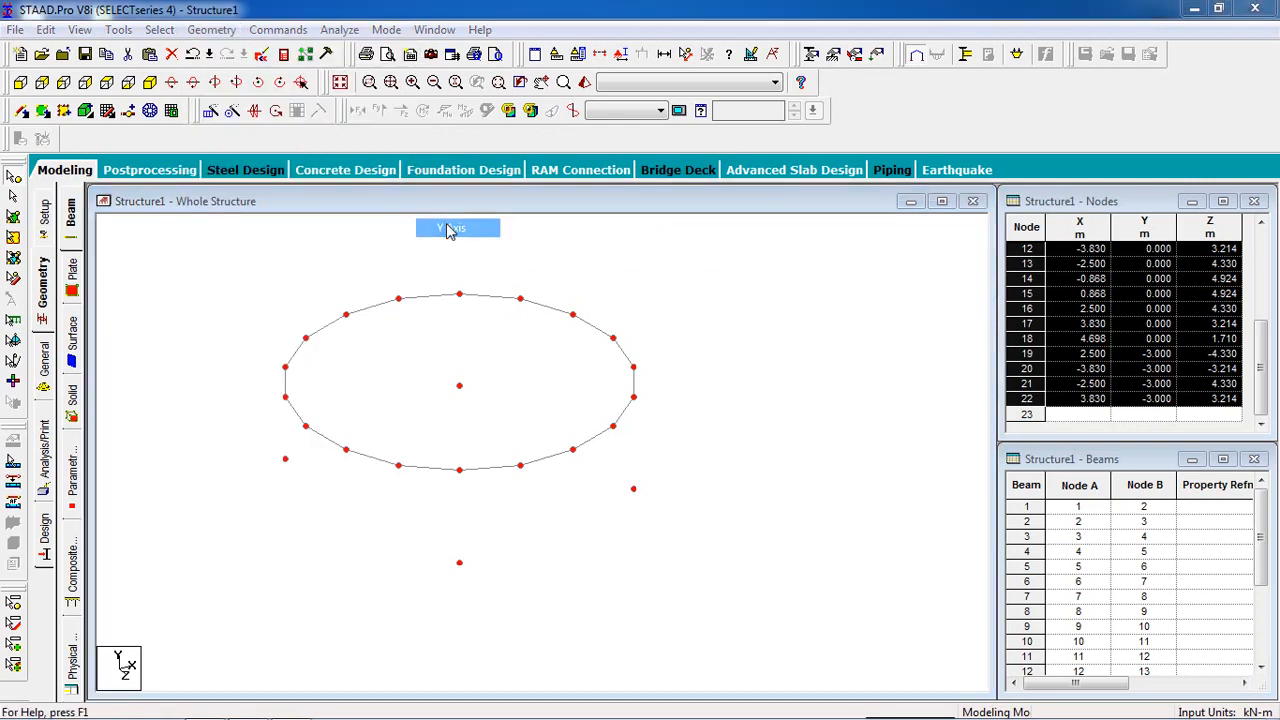
pyautogui.click(694, 409)
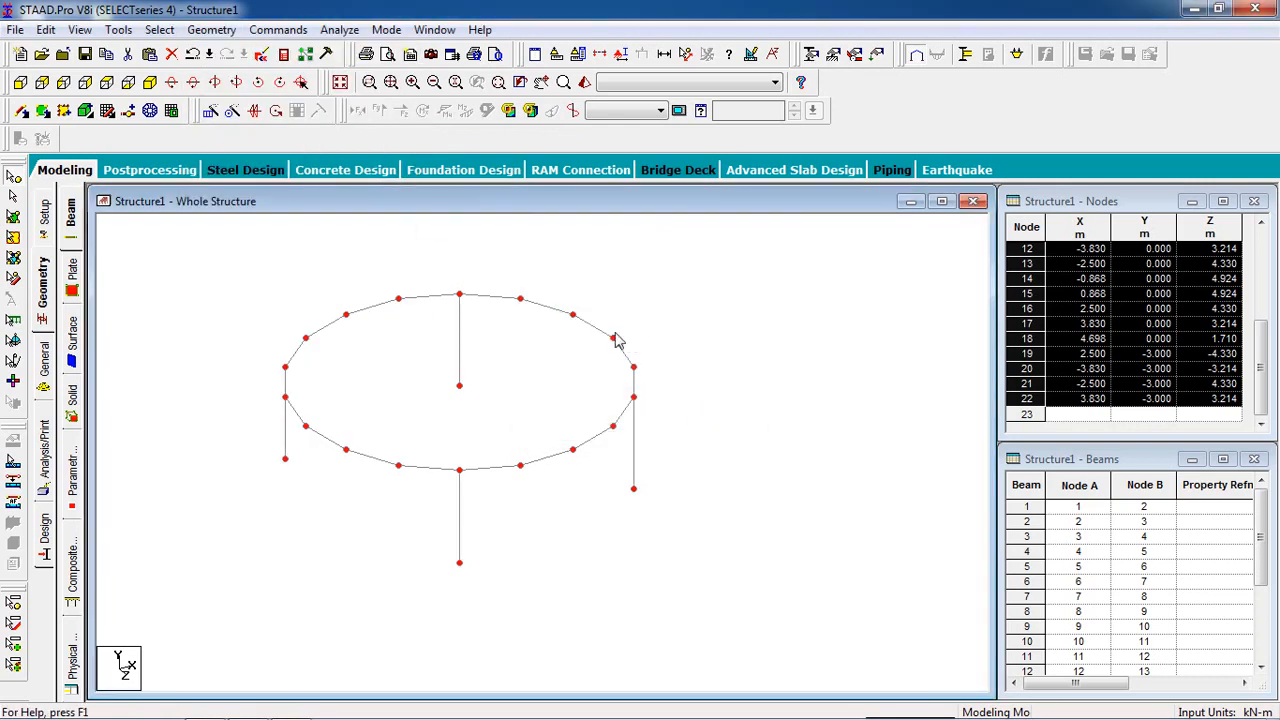
# Step: Clear the node selection and create a fixed support definition for the structure
pyautogui.click(730, 414)
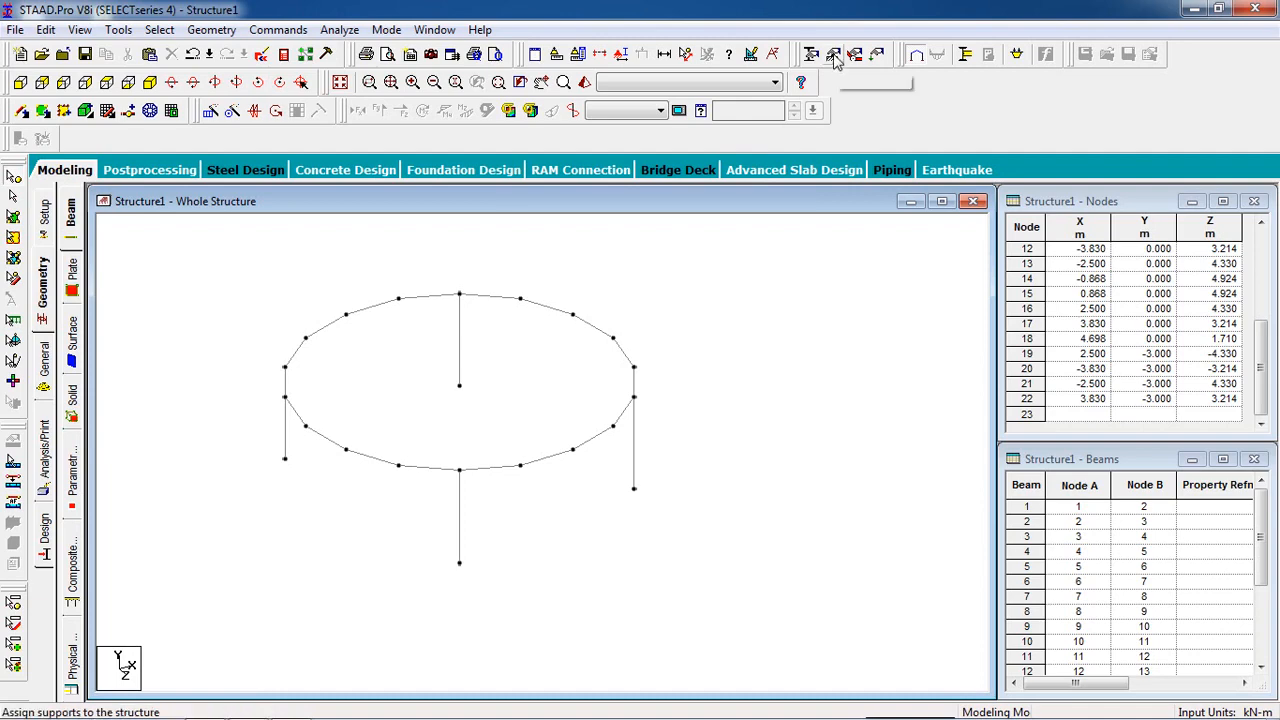
pyautogui.click(832, 54)
pyautogui.moveTo(160, 57); pyautogui.dragTo(1013, 77)
pyautogui.click(1013, 250)
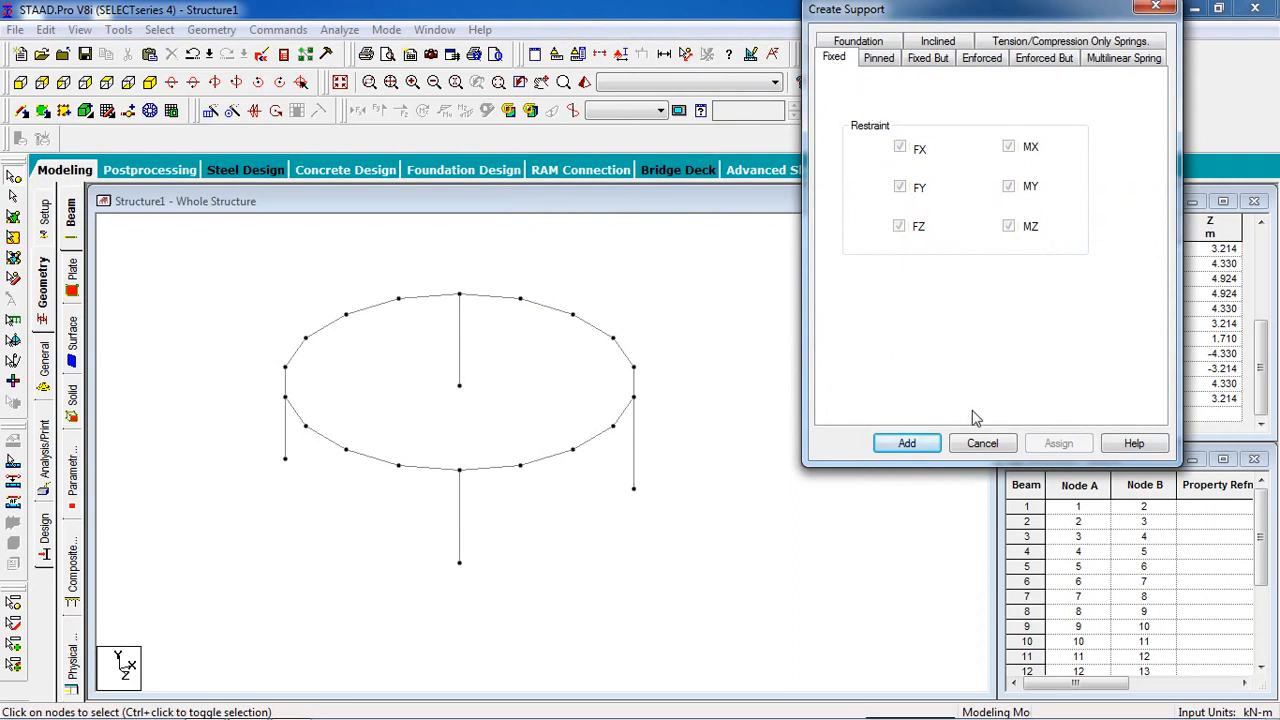
pyautogui.click(907, 444)
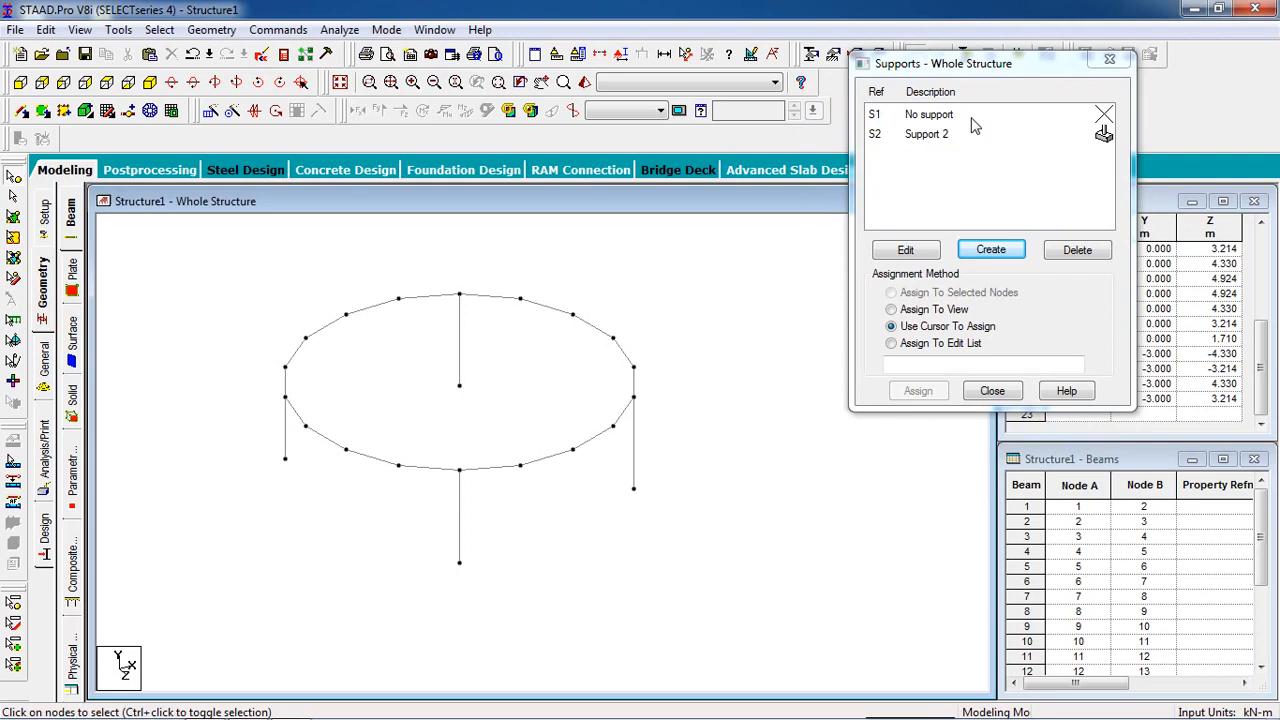
# Step: Assign the fixed support to the base nodes of all four columns
pyautogui.click(960, 135)
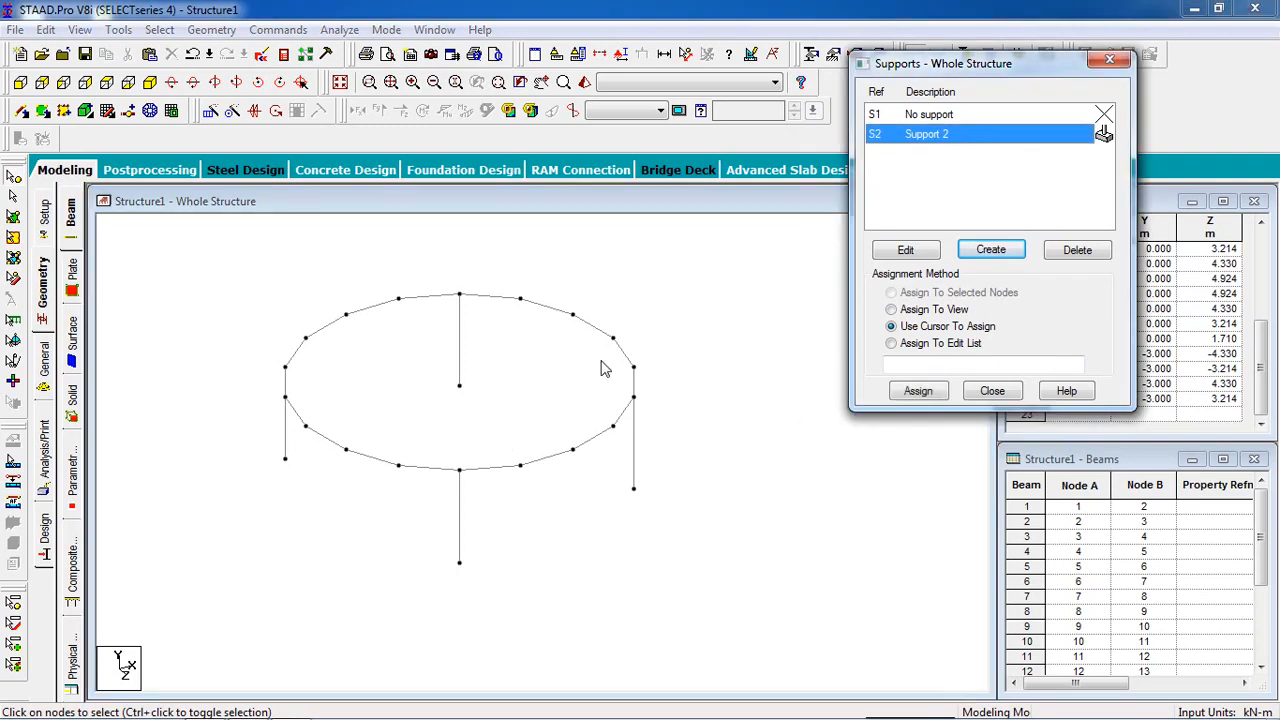
pyautogui.click(452, 392)
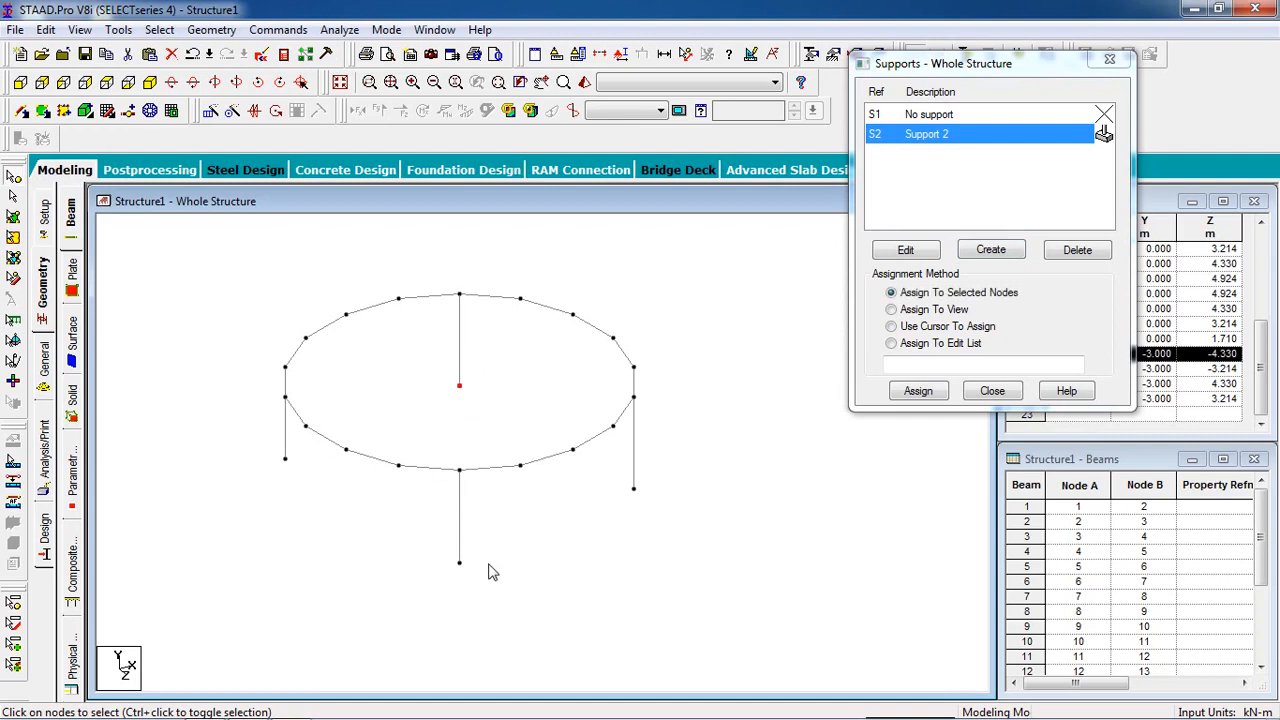
pyautogui.keyDown('ctrl'); pyautogui.moveTo(475, 557); pyautogui.dragTo(422, 597); pyautogui.keyUp('ctrl')
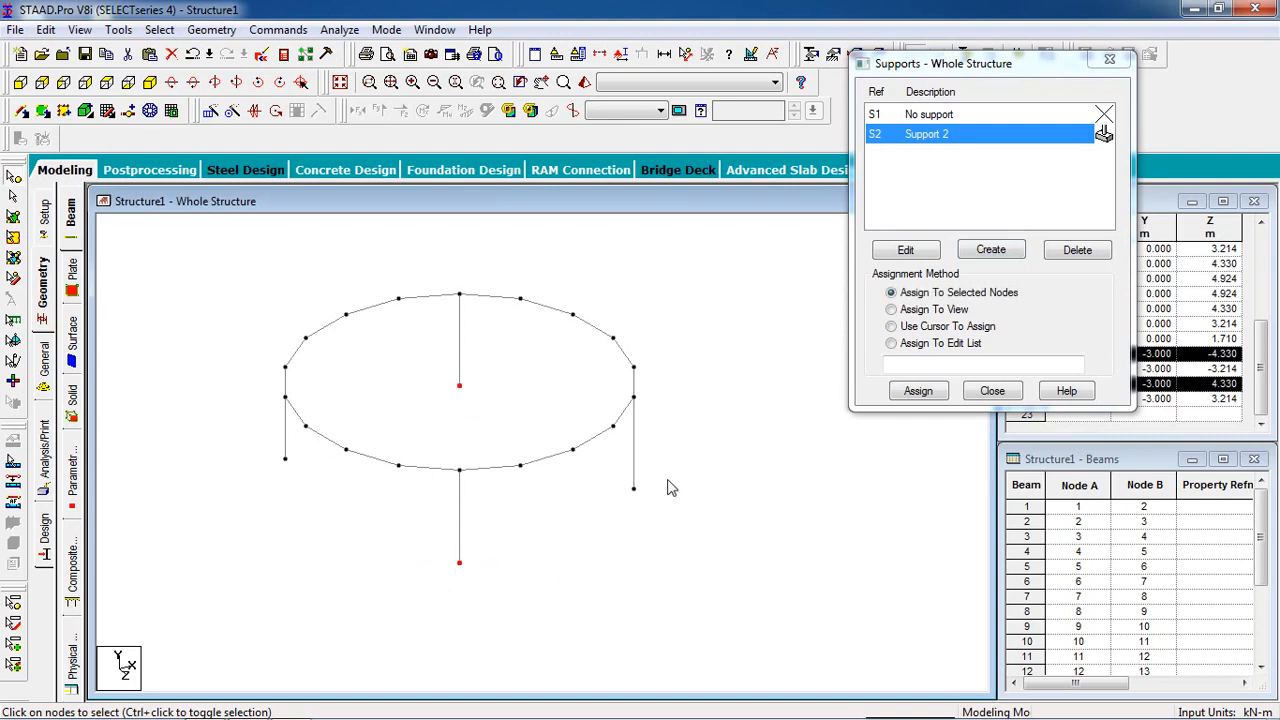
pyautogui.keyDown('ctrl'); pyautogui.moveTo(667, 479); pyautogui.dragTo(588, 553); pyautogui.keyUp('ctrl')
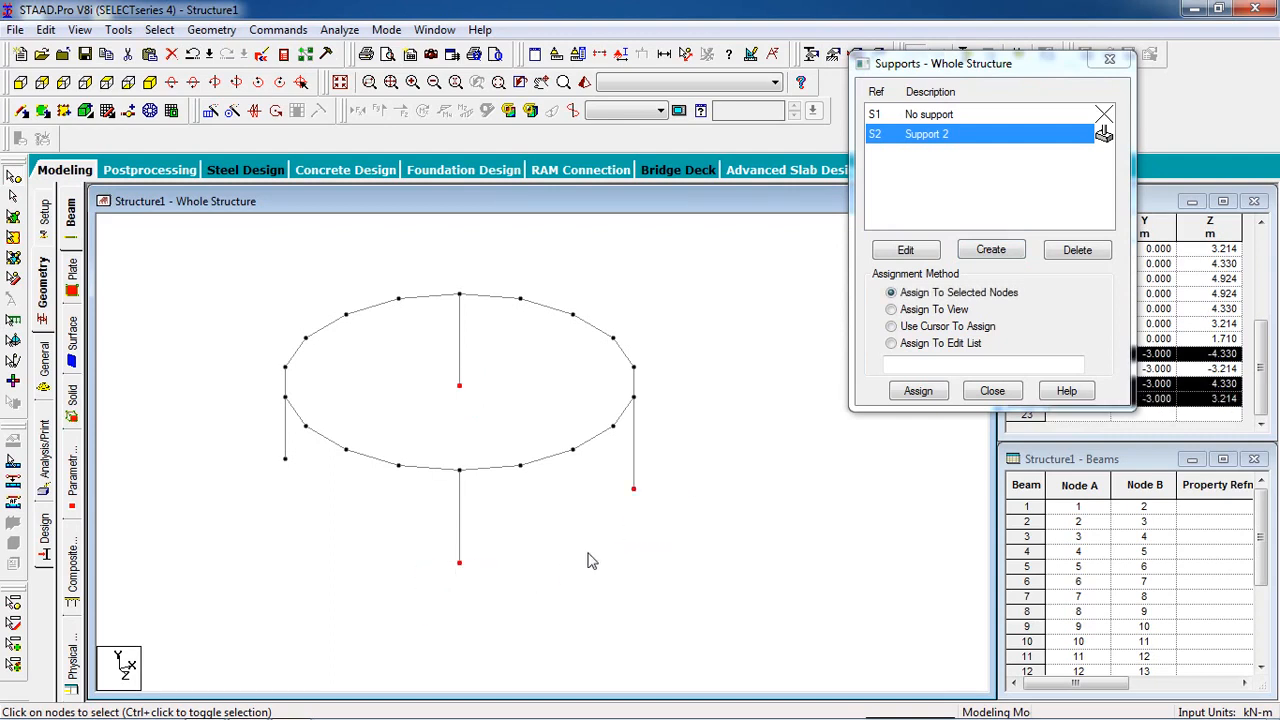
pyautogui.keyDown('ctrl'); pyautogui.click(287, 457); pyautogui.keyUp('ctrl')
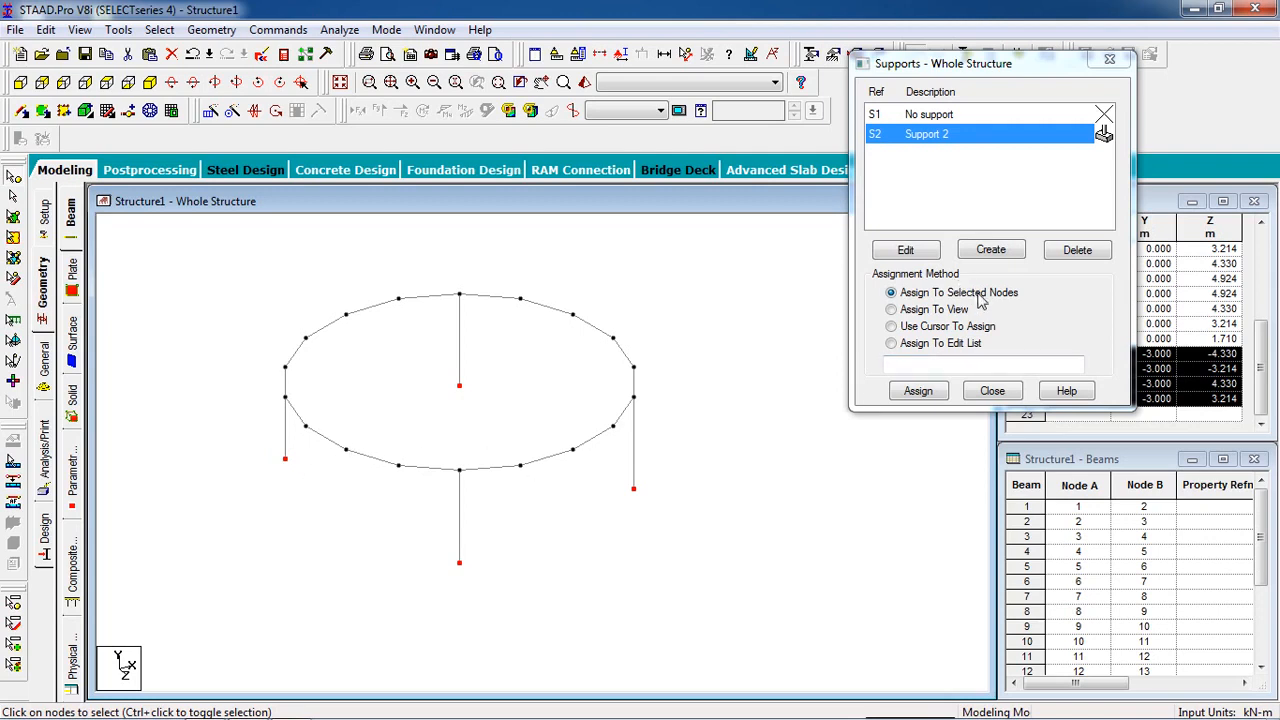
pyautogui.click(924, 394)
pyautogui.click(1076, 283)
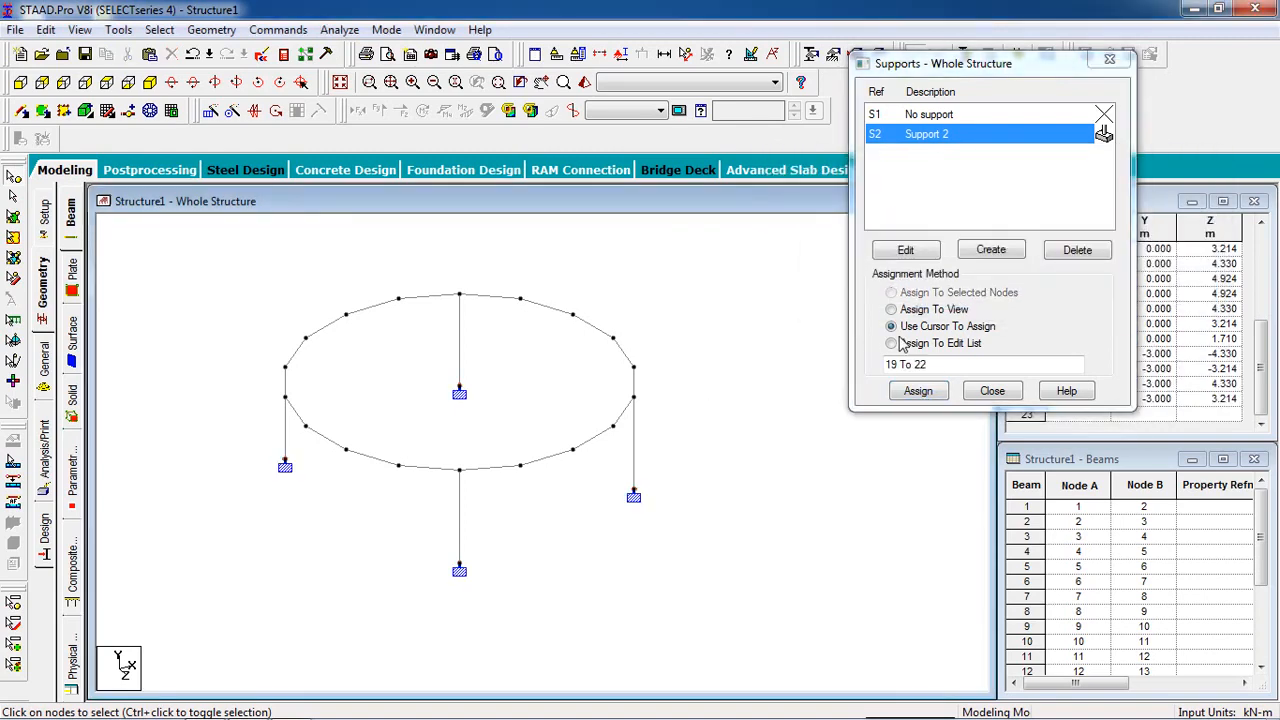
pyautogui.click(993, 391)
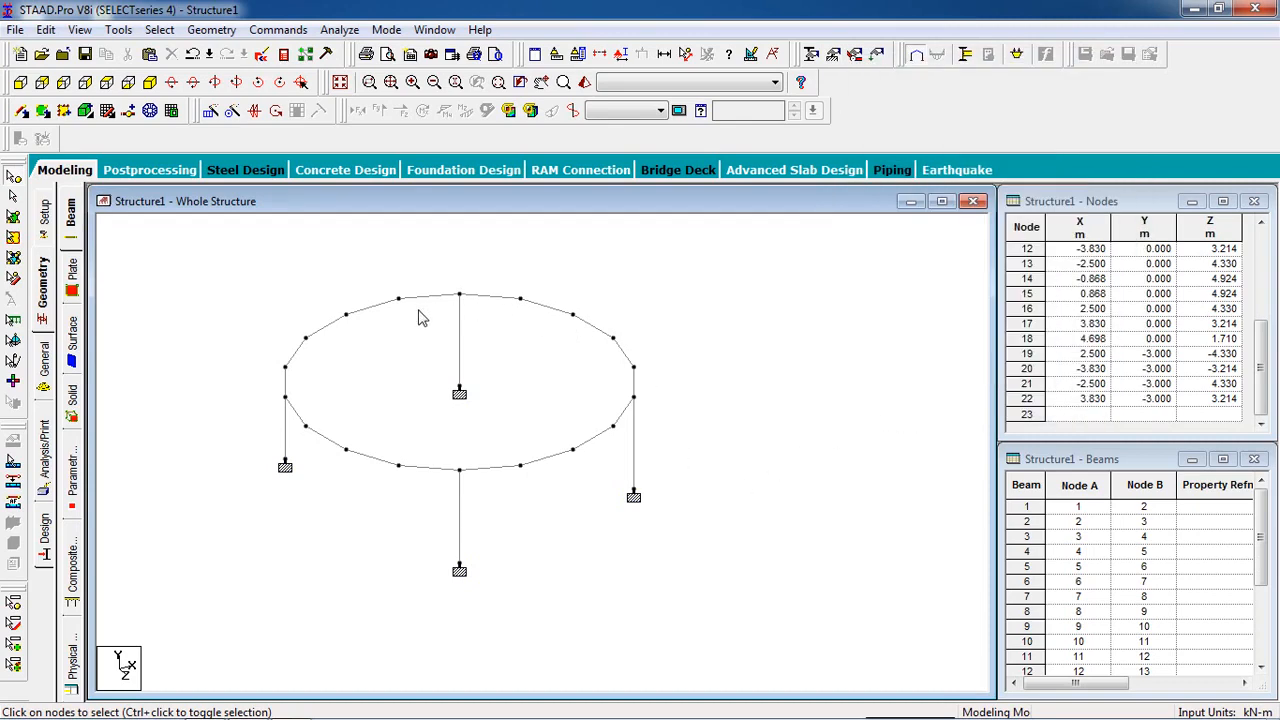
# Step: Define a rectangular concrete section property with YD 0.3 m and ZD 0.3 m
pyautogui.click(811, 55)
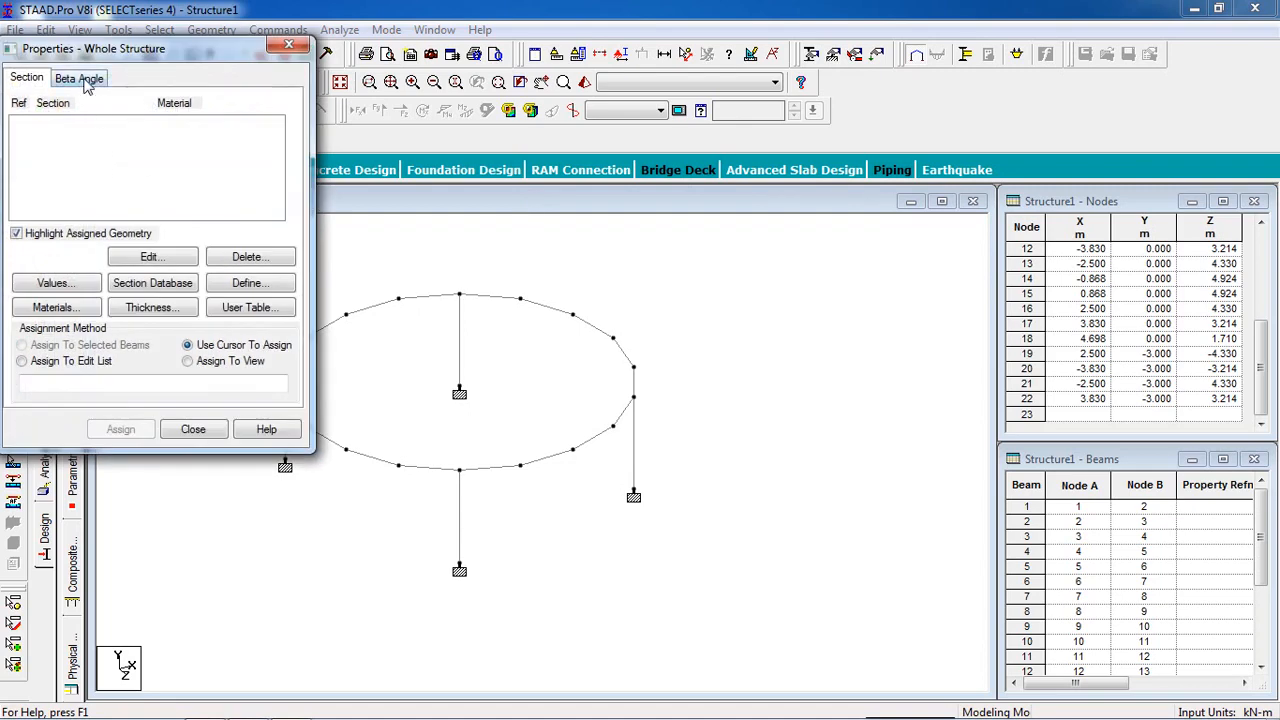
pyautogui.moveTo(78, 49); pyautogui.dragTo(824, 117)
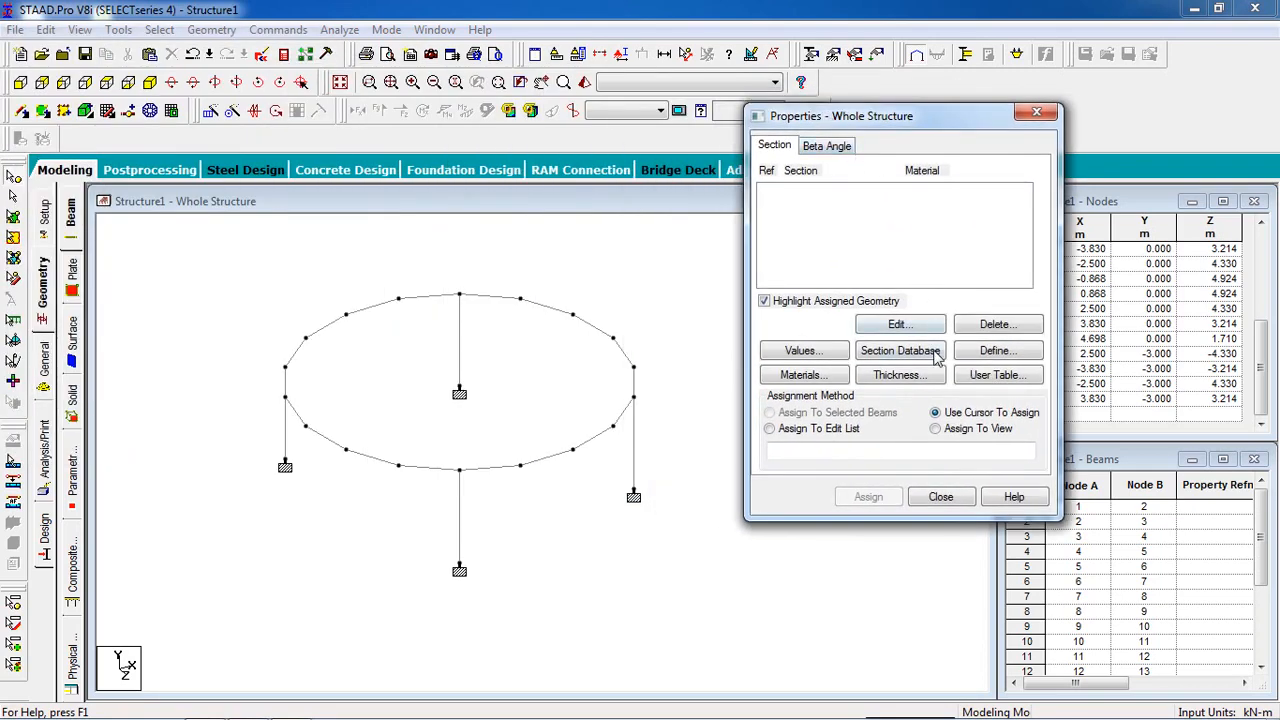
pyautogui.click(982, 353)
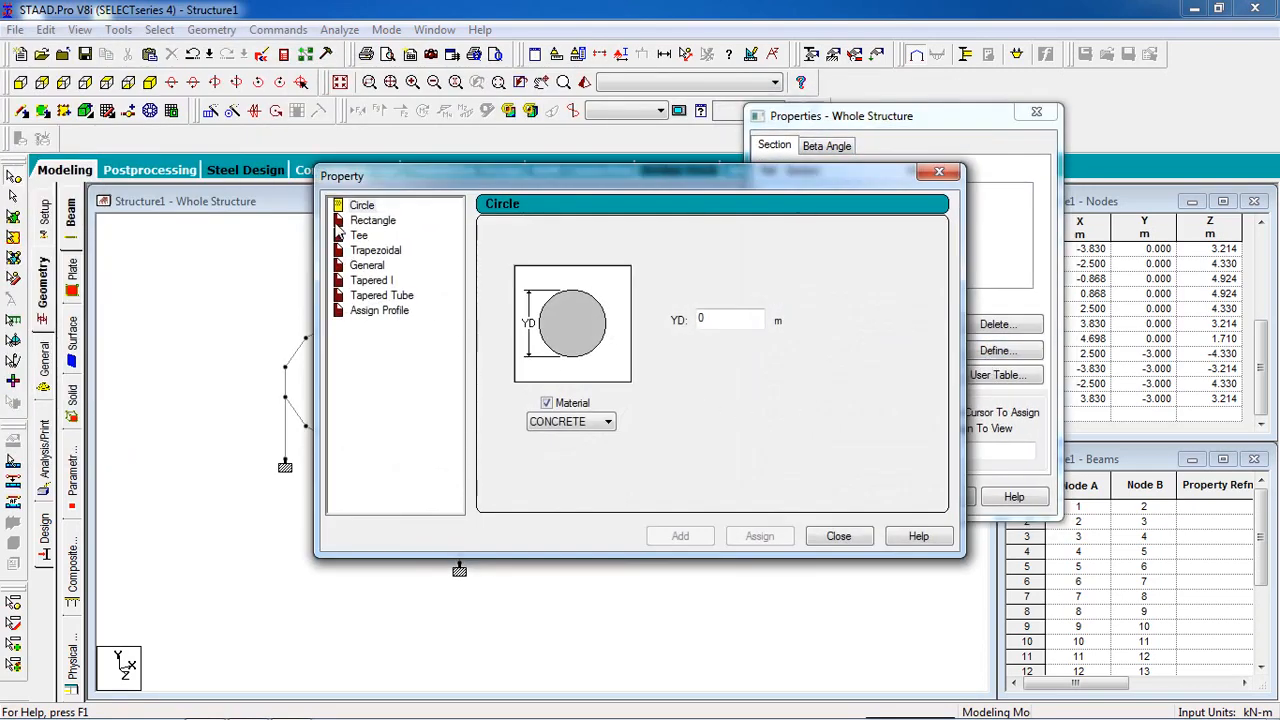
pyautogui.click(365, 220)
pyautogui.moveTo(390, 177); pyautogui.dragTo(701, 157)
pyautogui.moveTo(1056, 283); pyautogui.dragTo(989, 273)
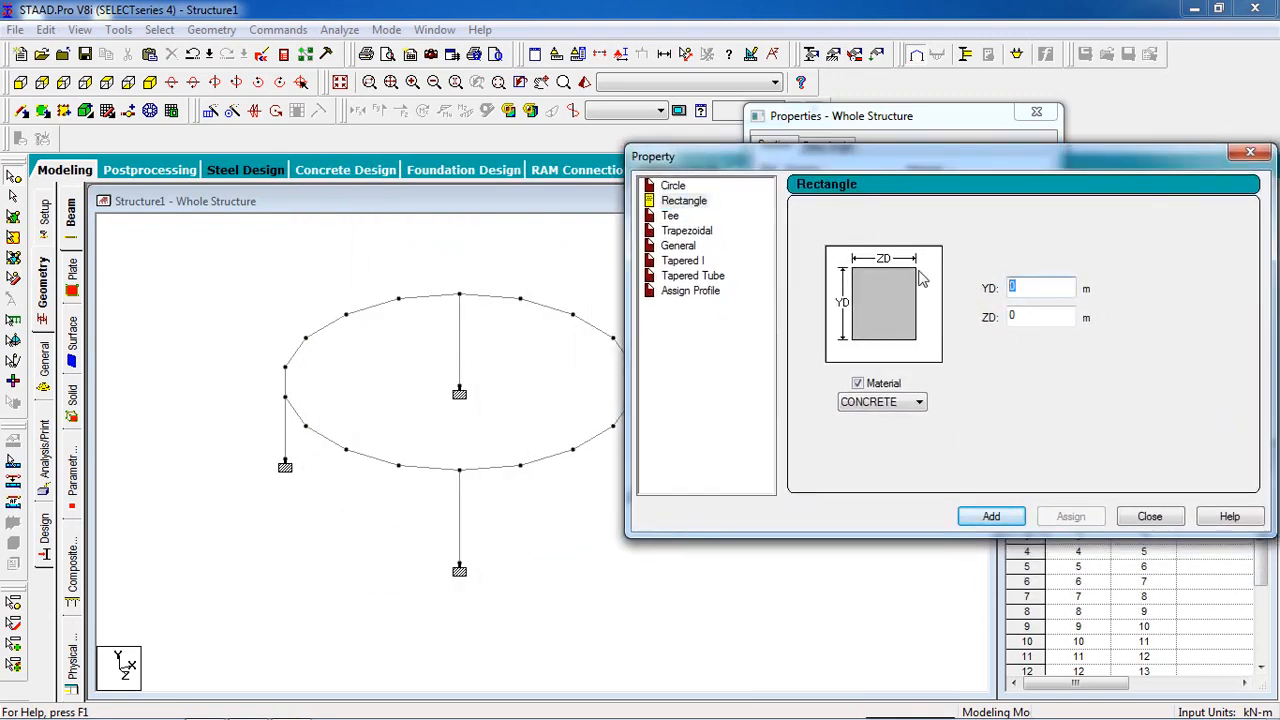
pyautogui.press('Tab')
pyautogui.click(1008, 517)
pyautogui.click(1136, 516)
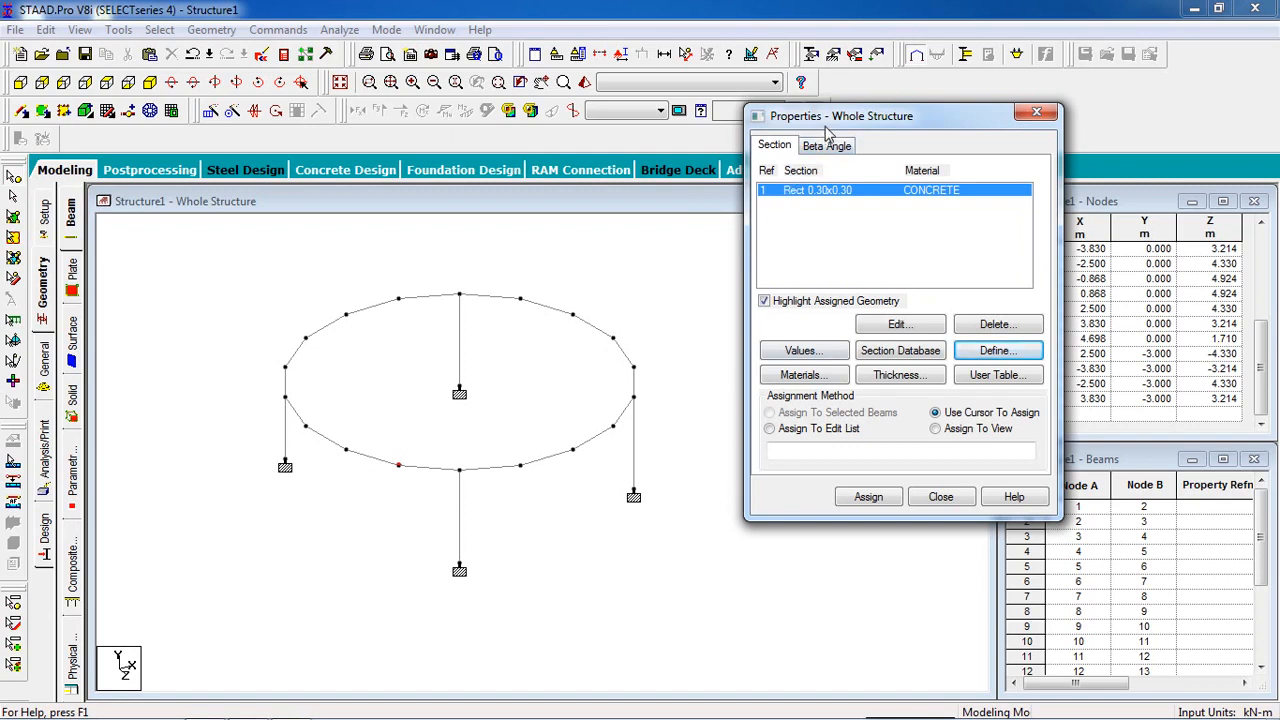
# Step: Assign the 0.30 x 0.30 concrete section to all members in the view
pyautogui.moveTo(830, 130); pyautogui.dragTo(884, 138)
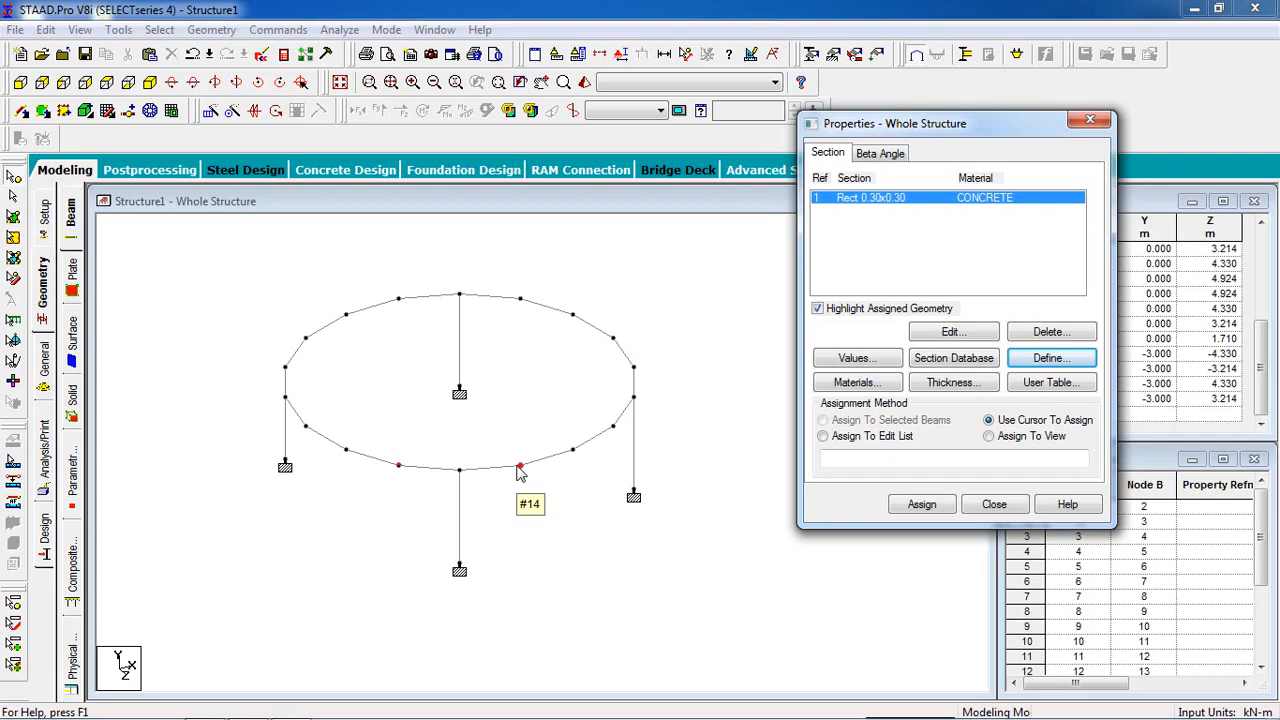
pyautogui.click(1031, 438)
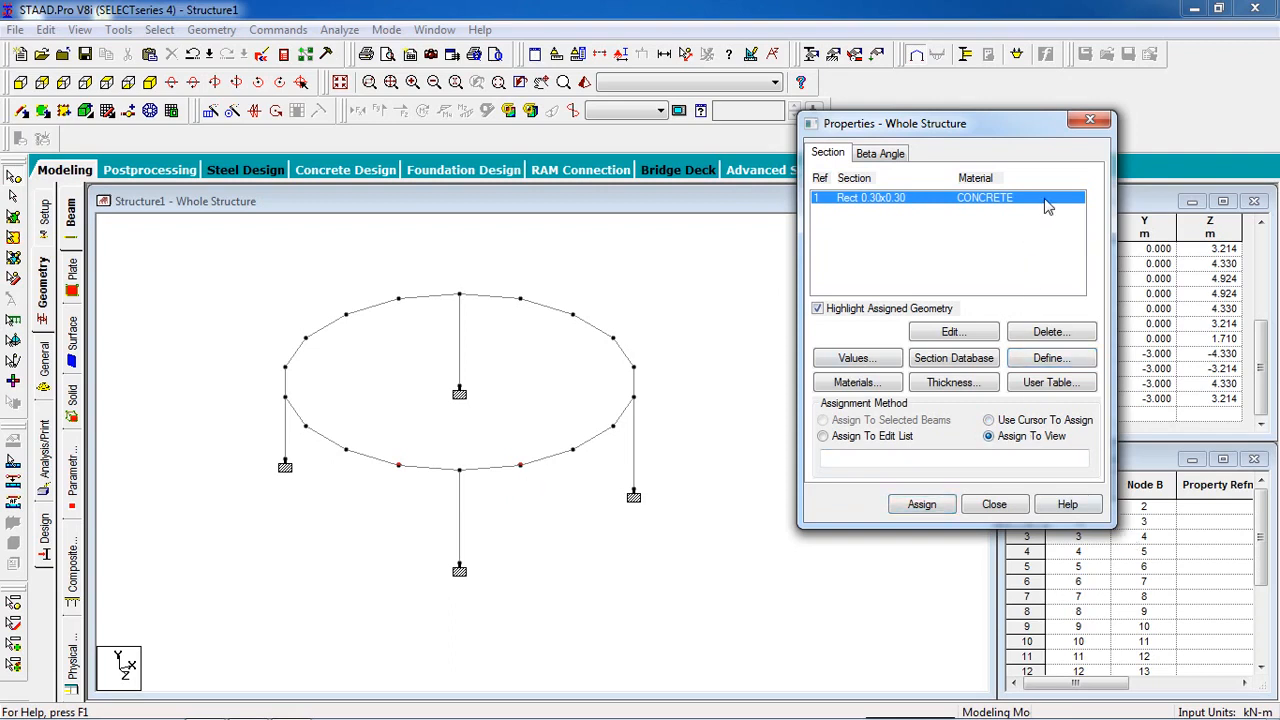
pyautogui.click(922, 504)
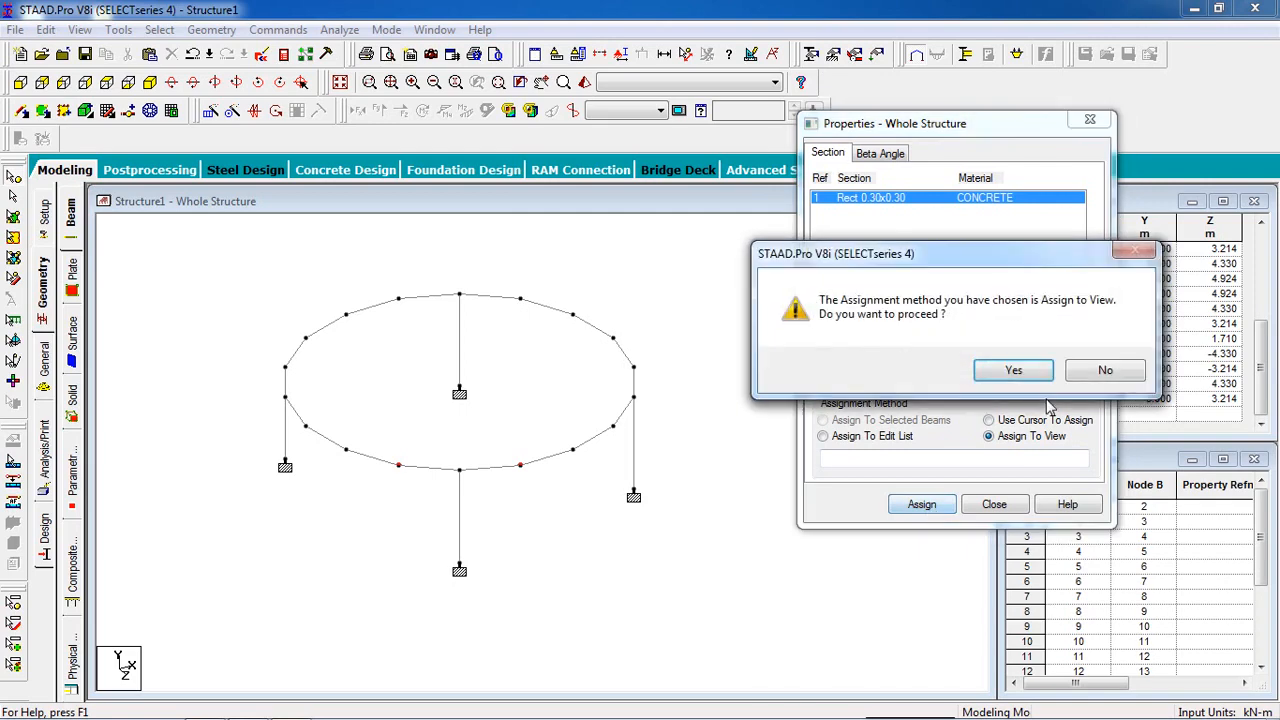
pyautogui.click(1003, 375)
pyautogui.click(760, 448)
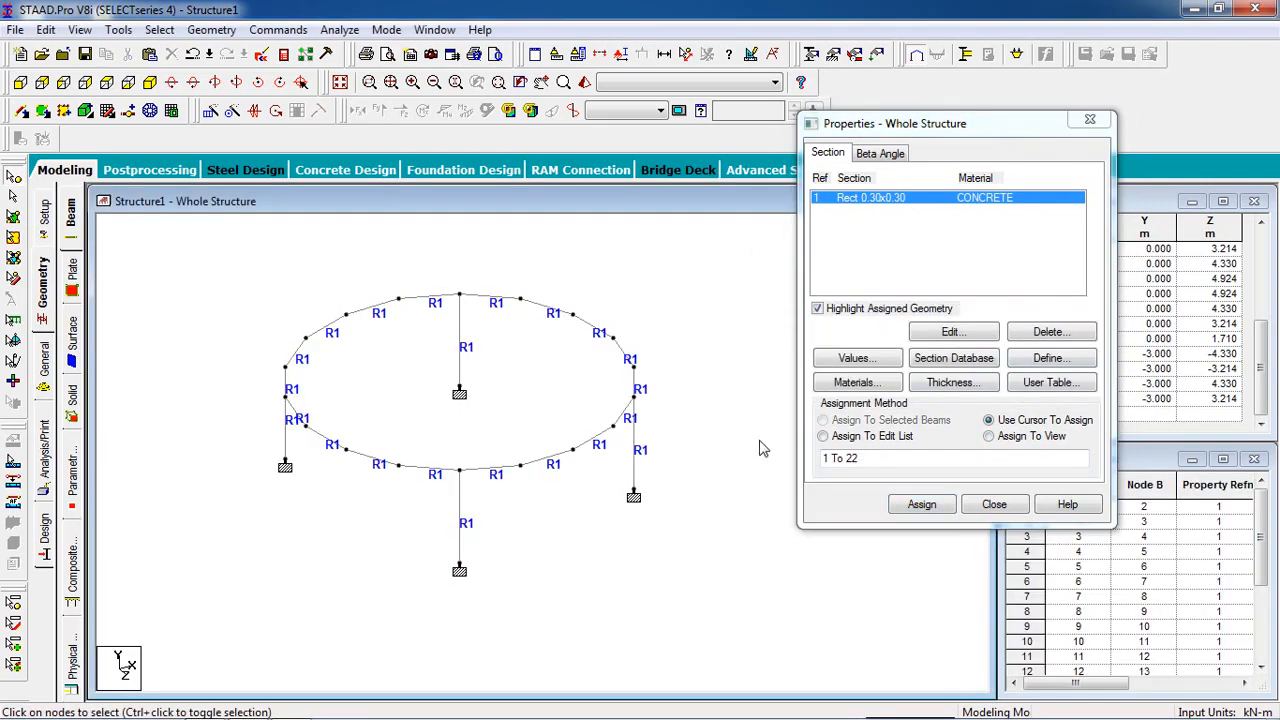
# Step: Inspect the ring beam and columns in a 3D rendered view, decline the auto save and leave the section properties
pyautogui.click(581, 84)
pyautogui.moveTo(514, 306); pyautogui.dragTo(614, 486)
pyautogui.moveTo(749, 256); pyautogui.dragTo(321, 276)
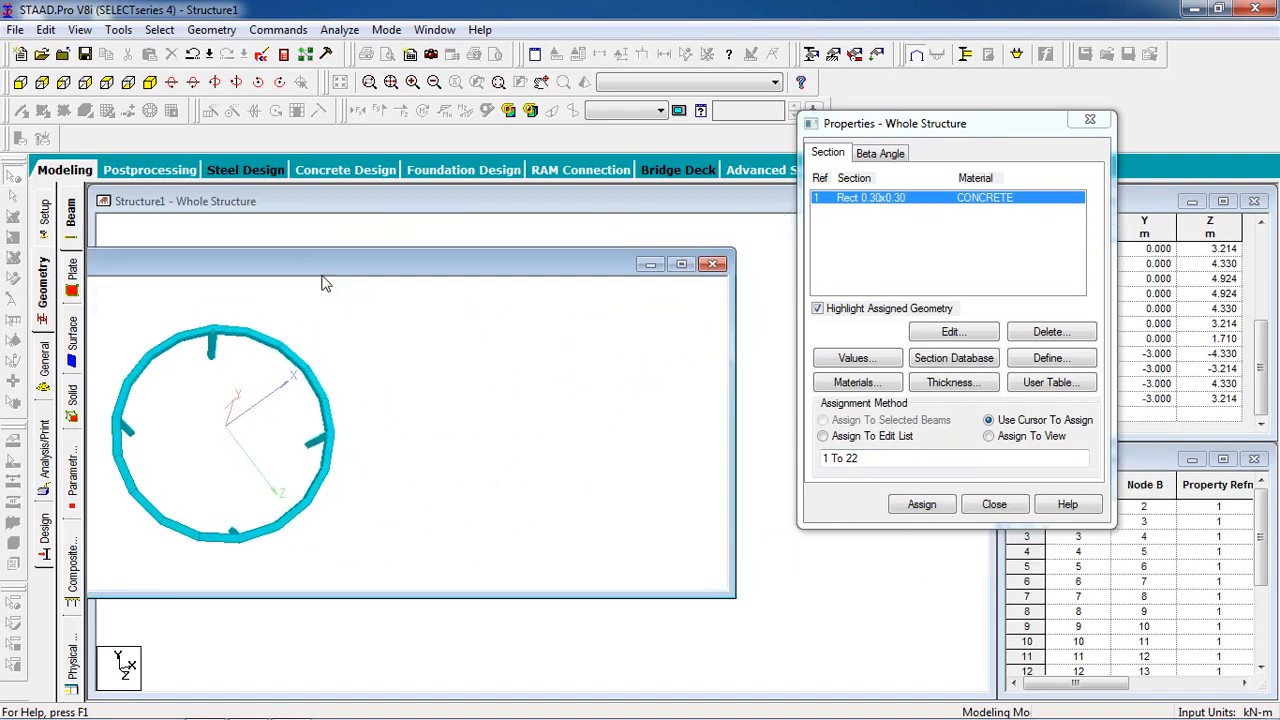
pyautogui.click(712, 269)
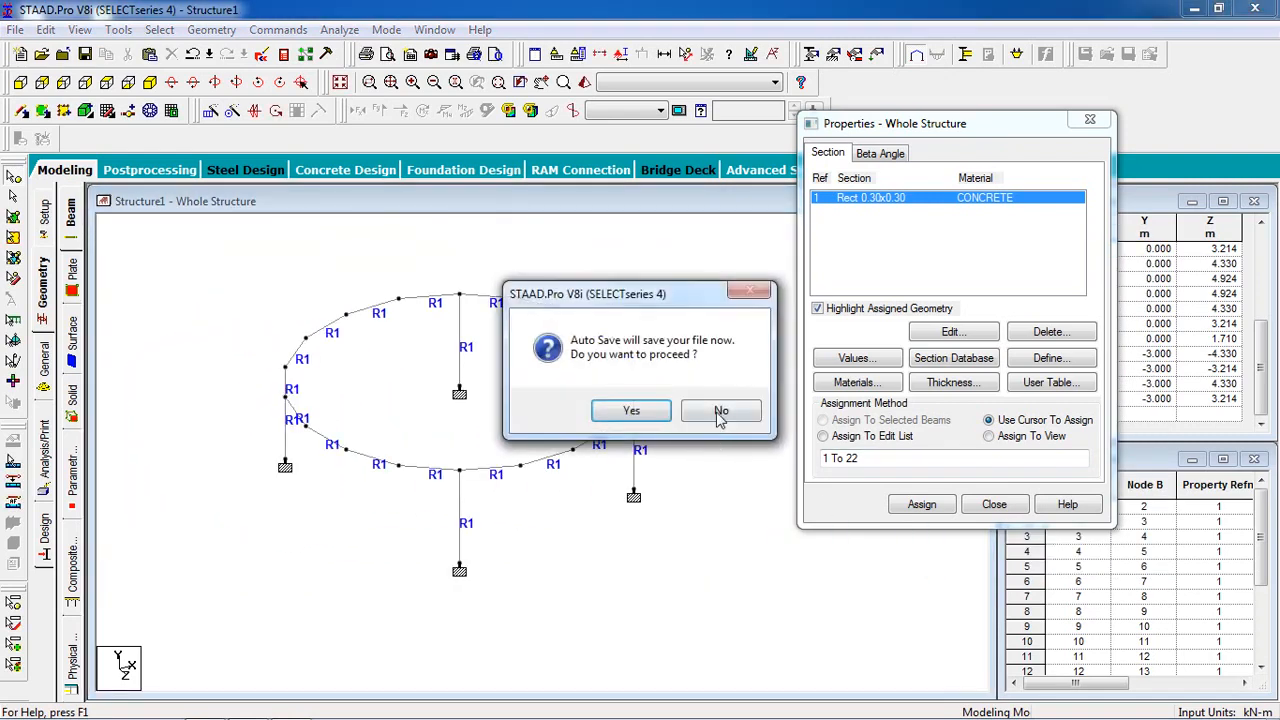
pyautogui.click(720, 411)
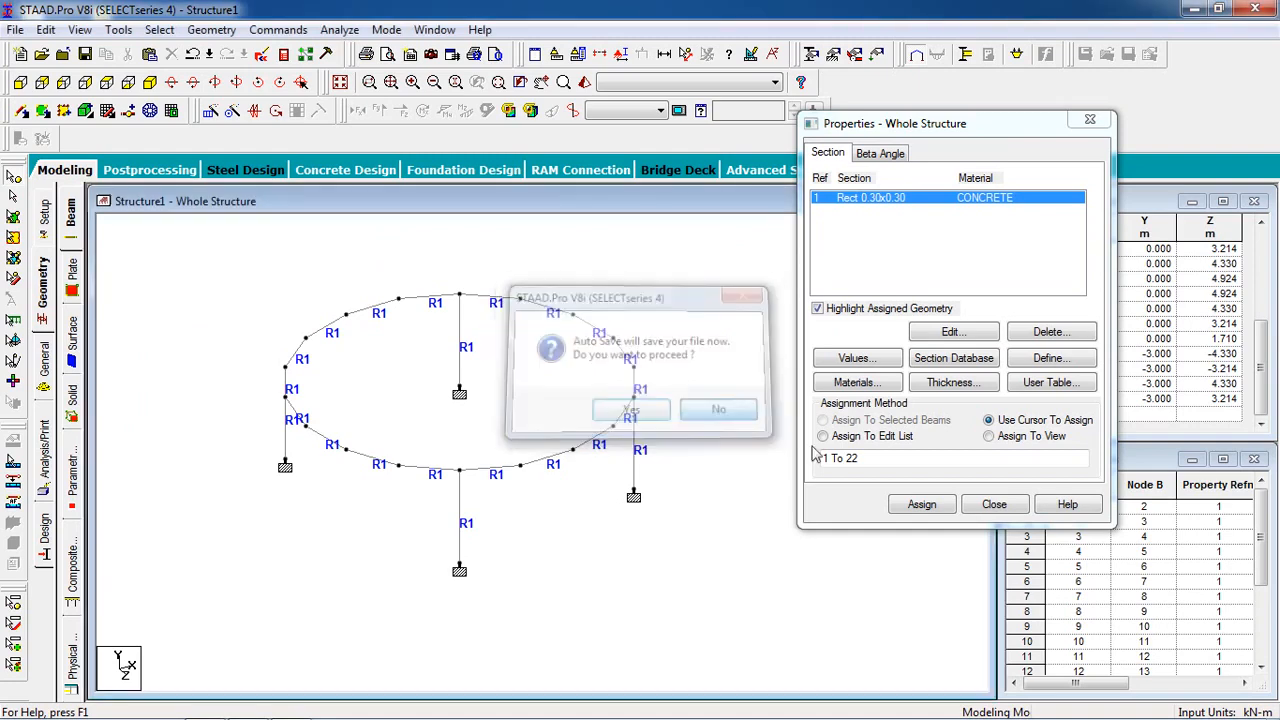
pyautogui.click(995, 506)
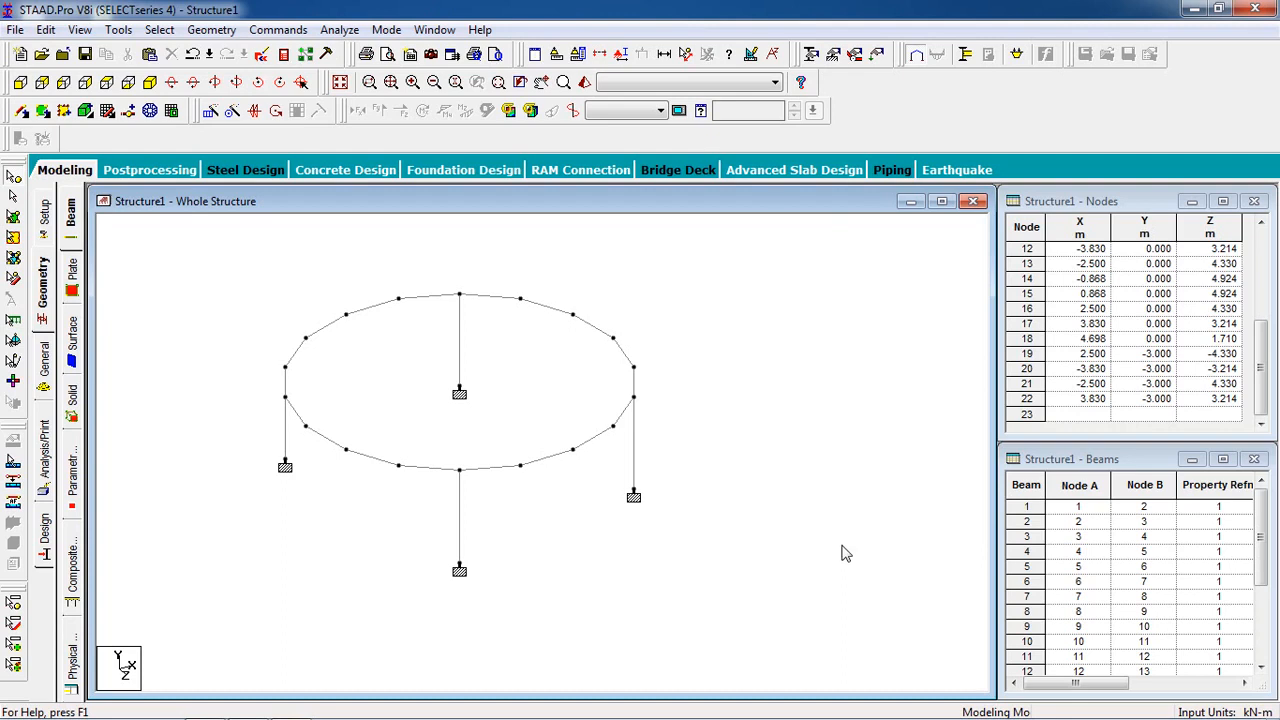
# Step: Add primary load case 1 with loading type Dead and the title "Dead"
pyautogui.click(877, 55)
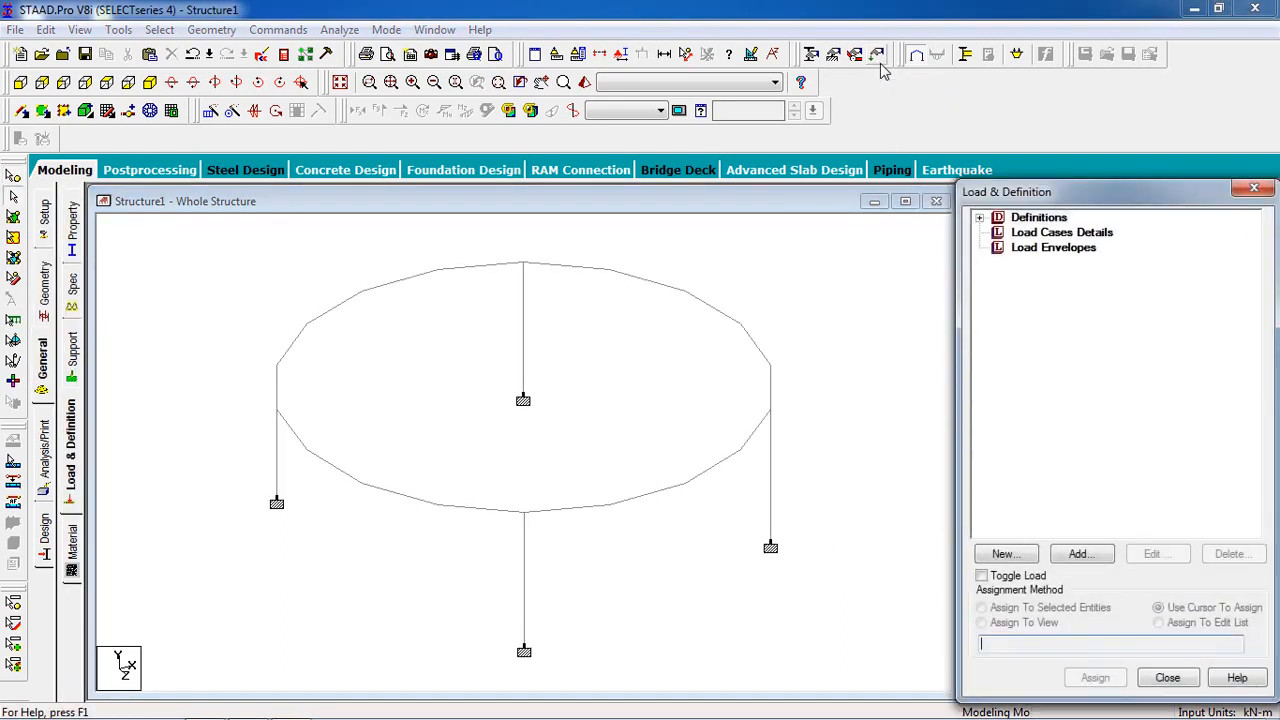
pyautogui.click(1072, 239)
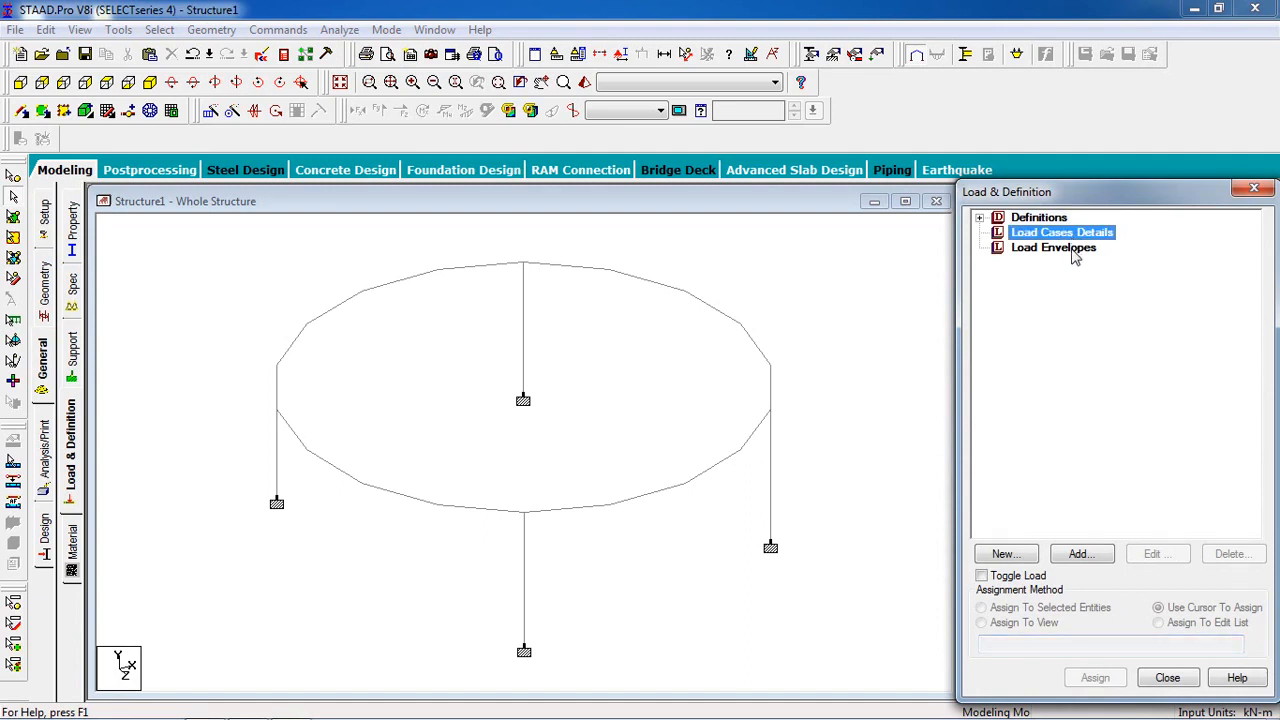
pyautogui.click(1080, 554)
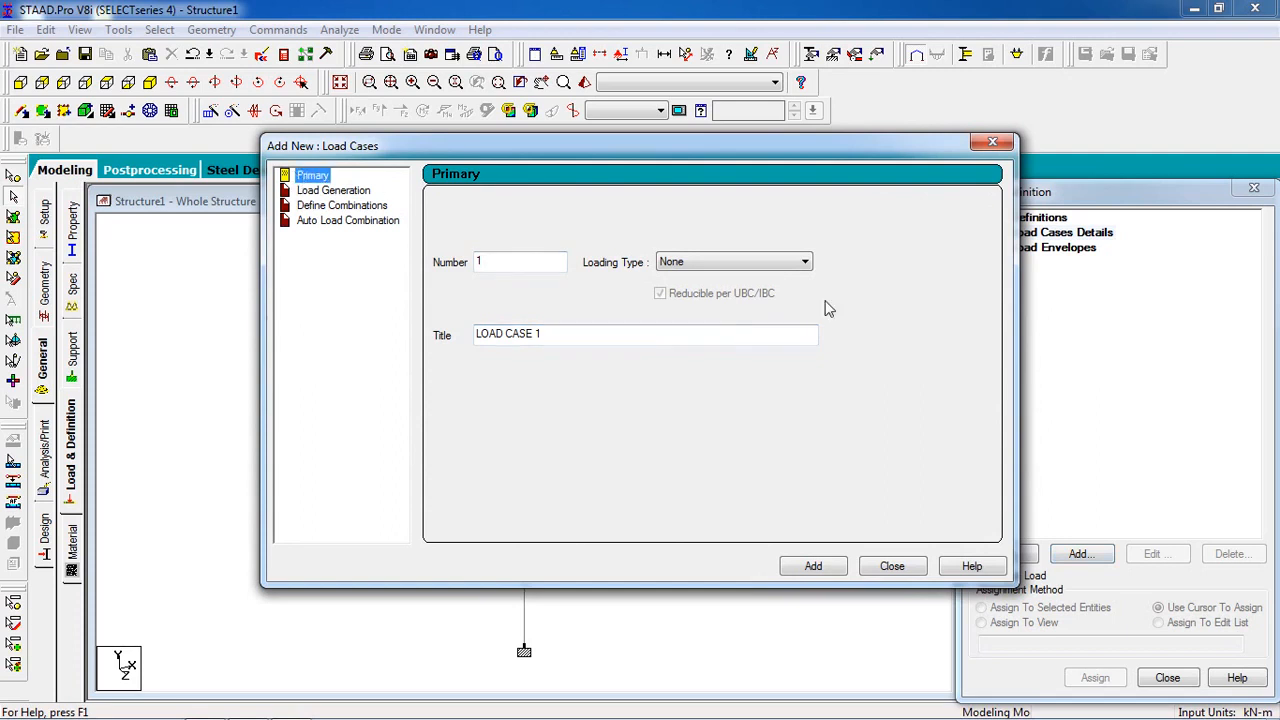
pyautogui.click(720, 262)
pyautogui.click(700, 279)
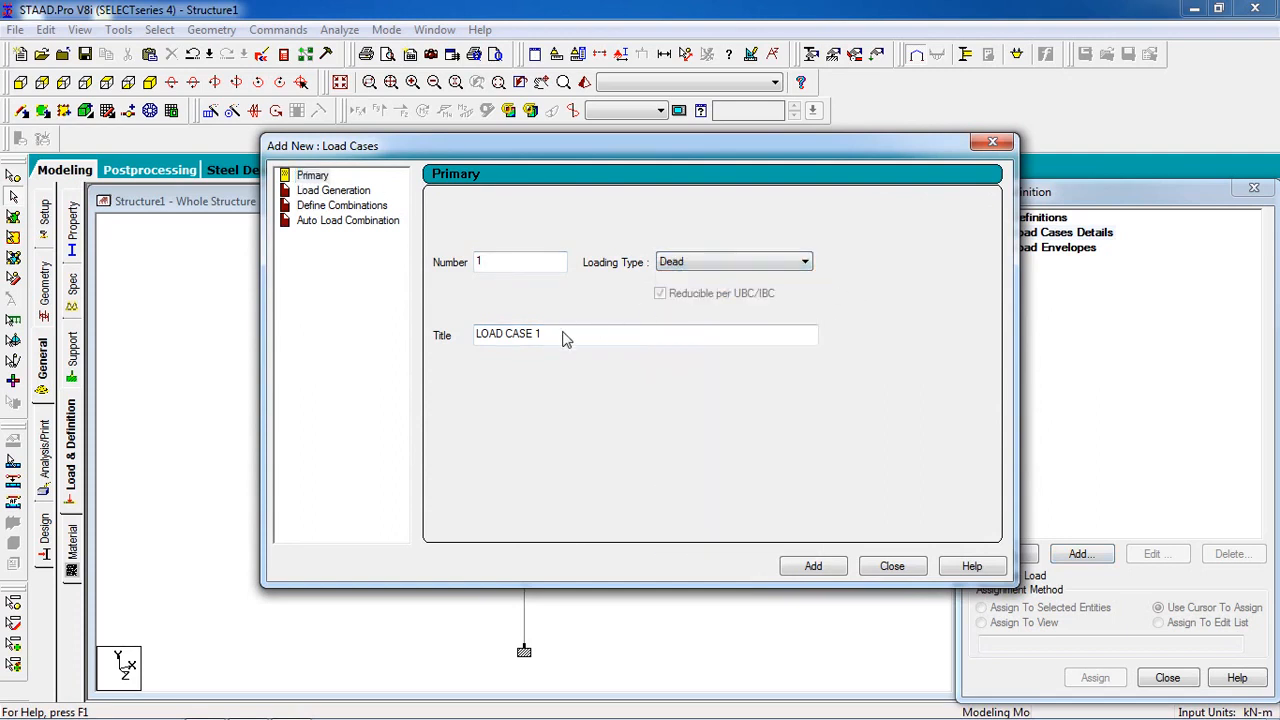
pyautogui.moveTo(543, 340); pyautogui.dragTo(118, 380)
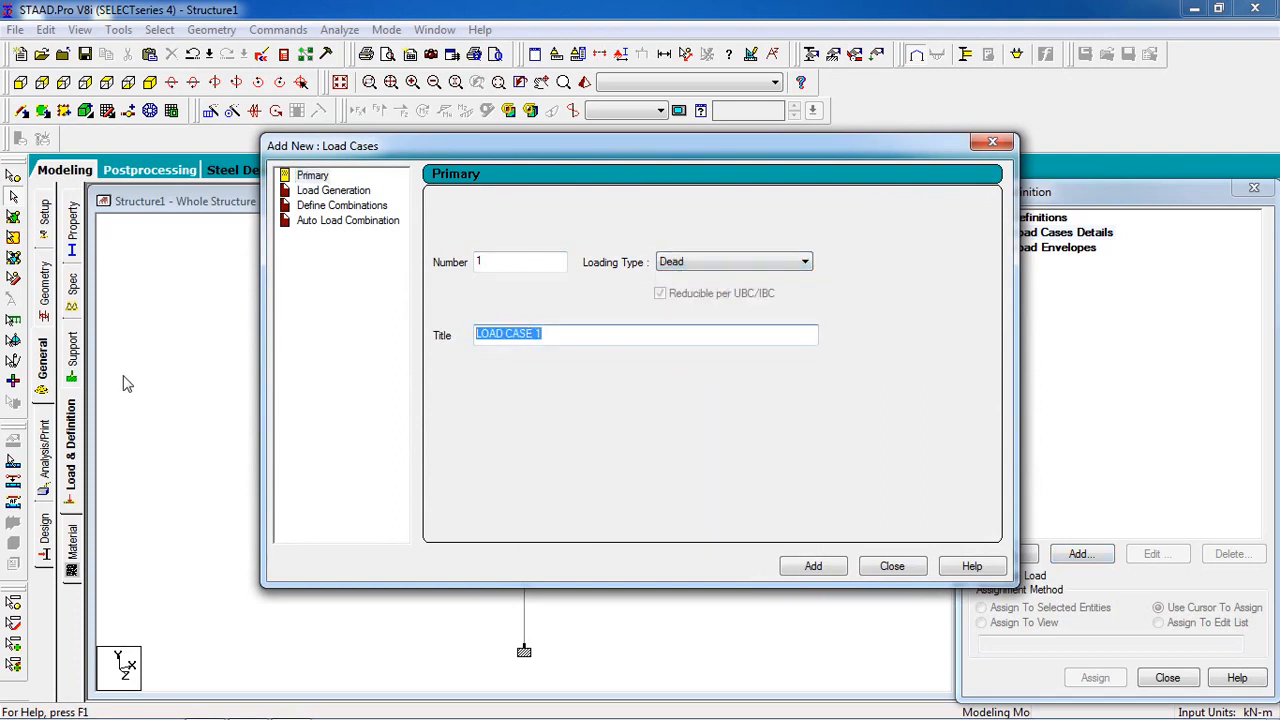
pyautogui.write('D')
pyautogui.click(813, 567)
# Step: Add primary load case 2 with loading type Live and the title "LIve", and finish adding load cases
pyautogui.click(740, 264)
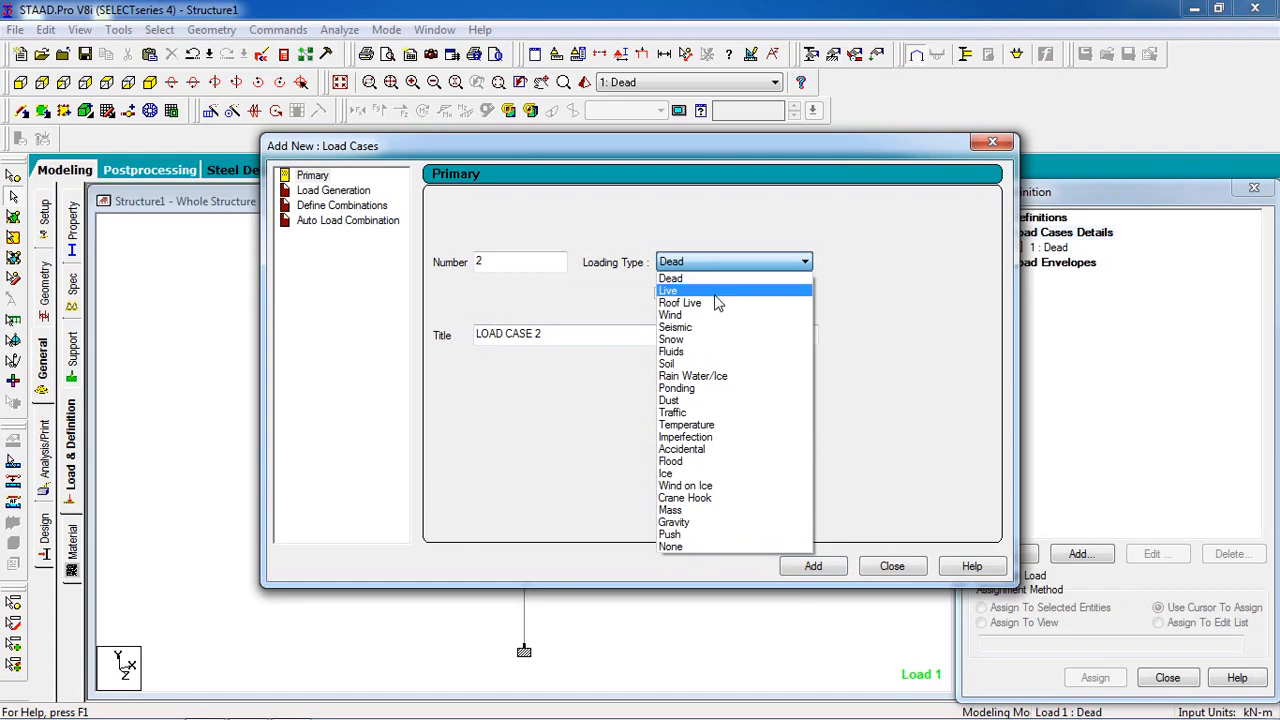
pyautogui.click(742, 289)
pyautogui.moveTo(580, 336); pyautogui.dragTo(474, 336)
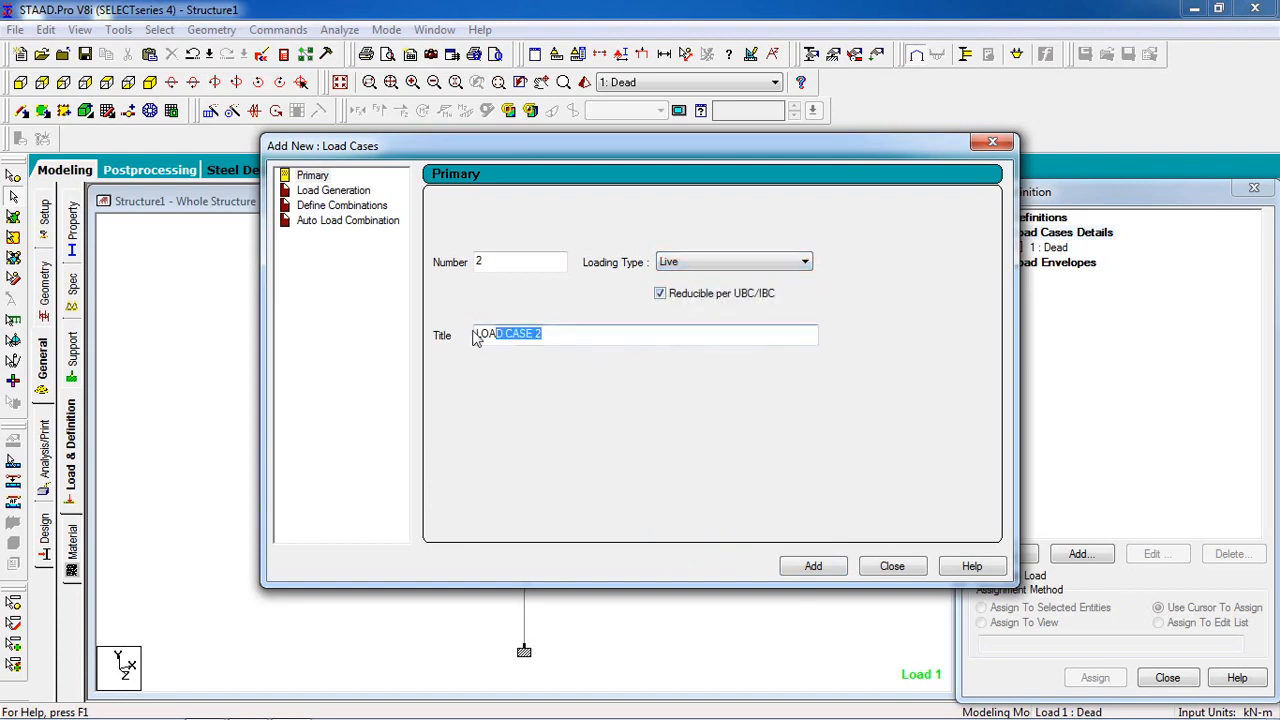
pyautogui.write('LIve')
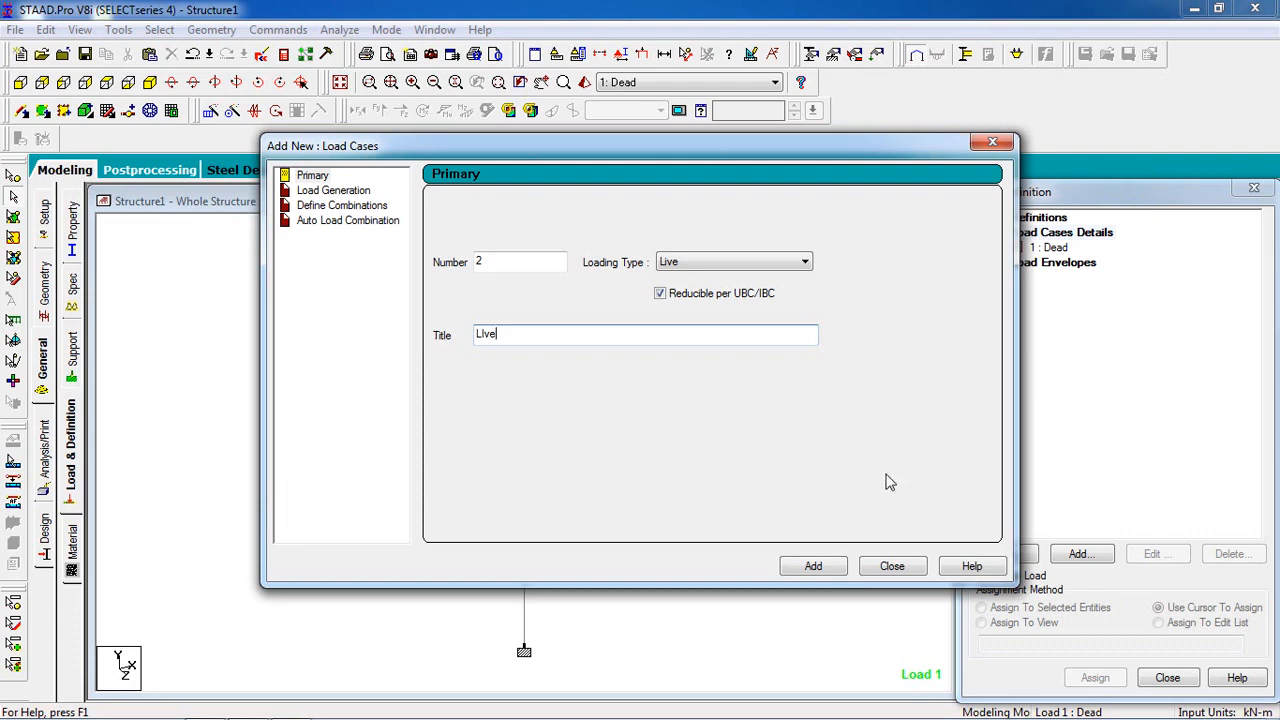
pyautogui.click(836, 572)
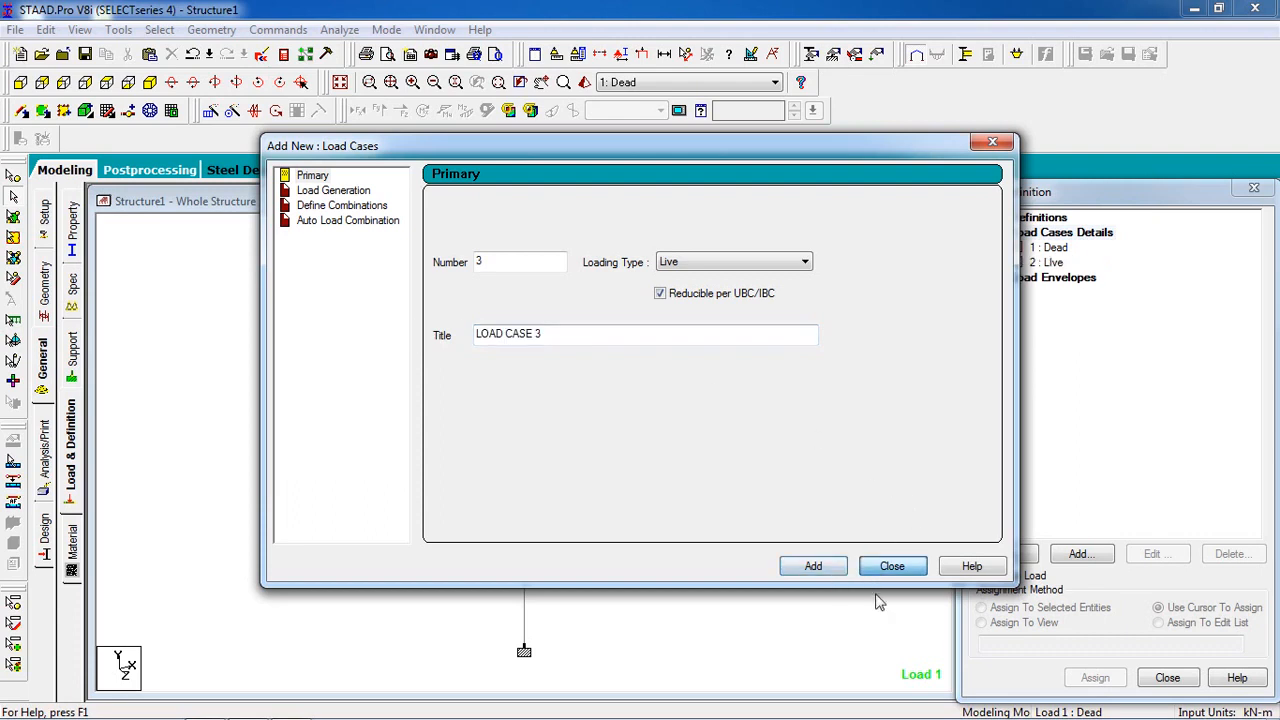
pyautogui.click(878, 573)
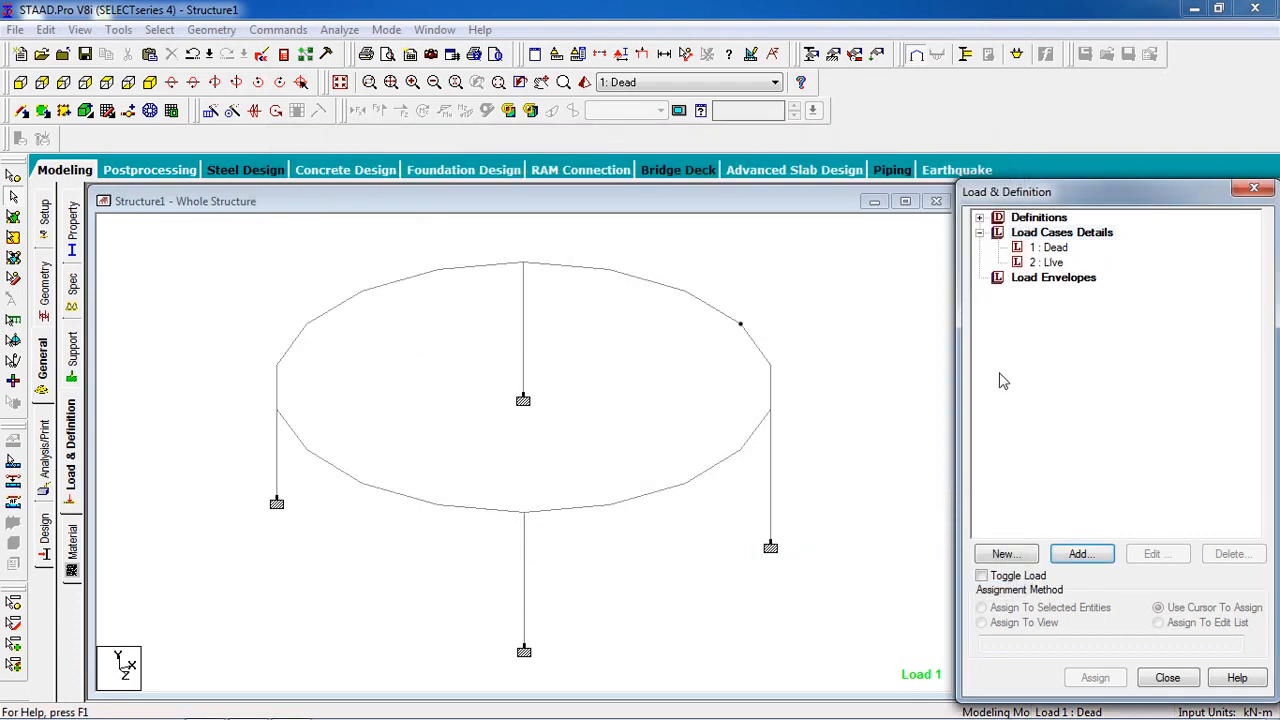
pyautogui.click(1048, 248)
pyautogui.click(1092, 556)
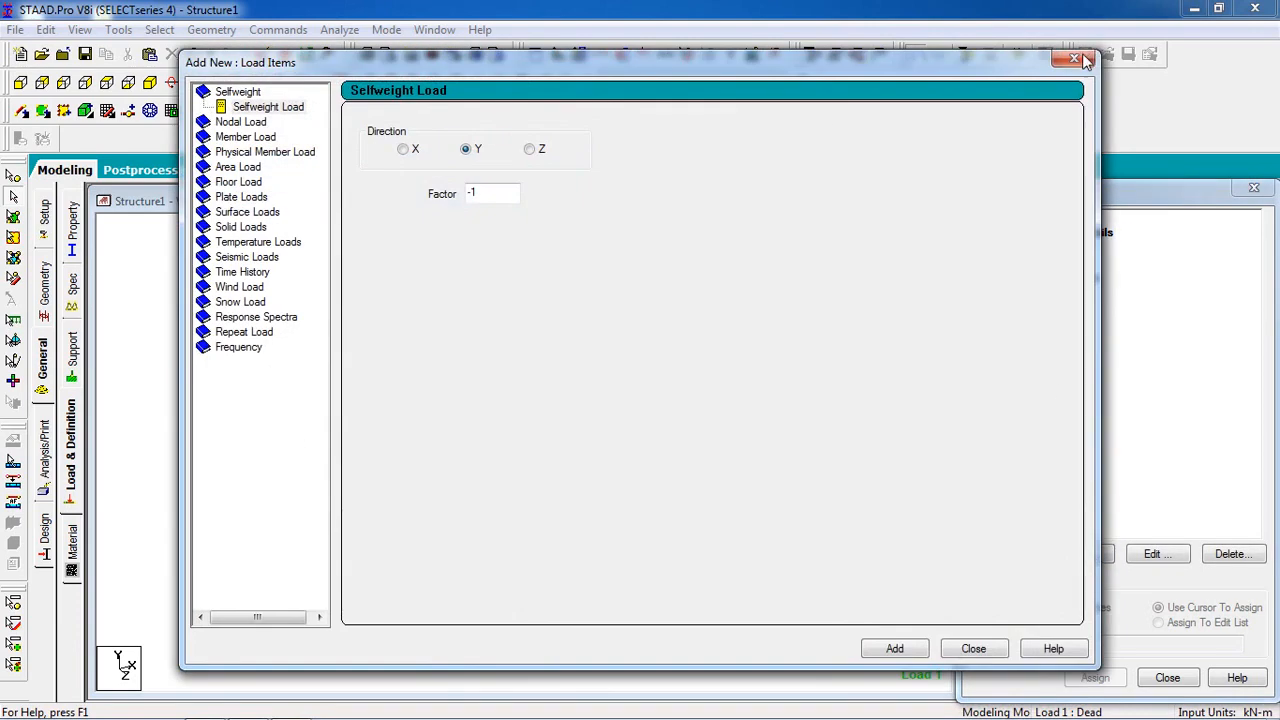
pyautogui.click(1075, 61)
# Step: Add a selfweight load in Y with factor -1 and a uniform member force of -2 kN/m in GY to the Dead load case
pyautogui.click(1060, 250)
pyautogui.click(1077, 554)
pyautogui.click(268, 107)
pyautogui.click(893, 649)
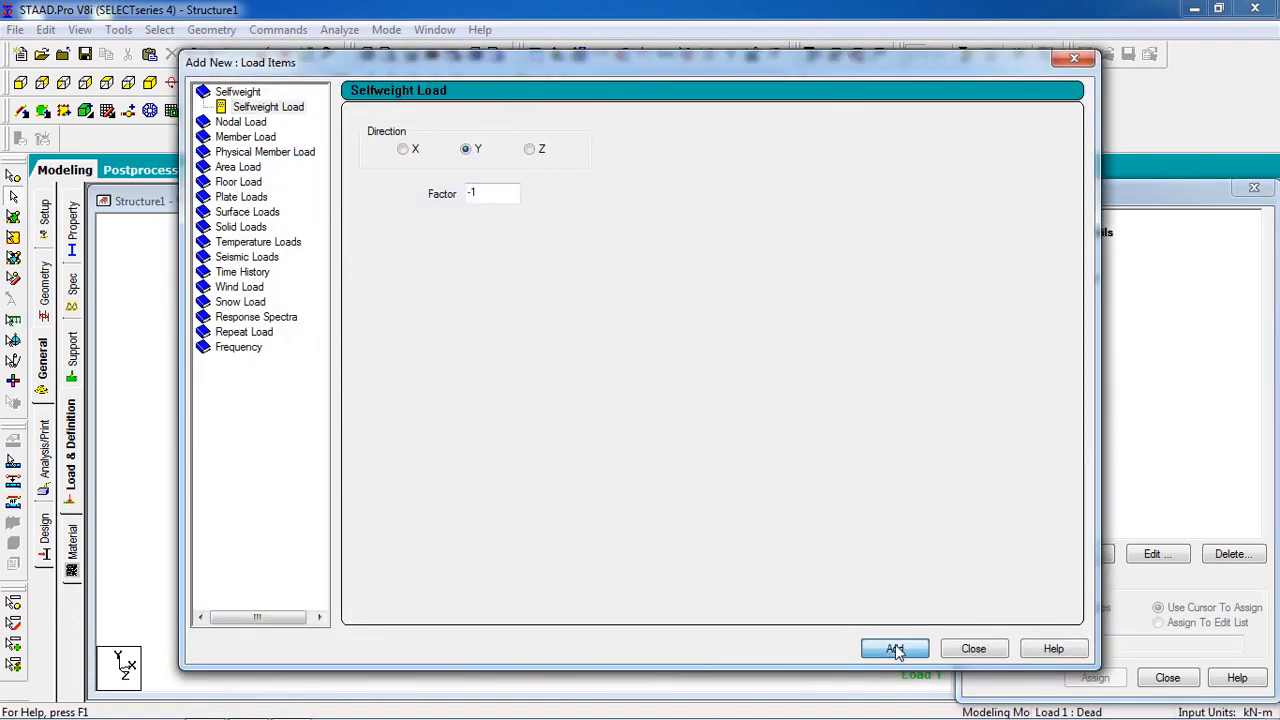
pyautogui.click(262, 139)
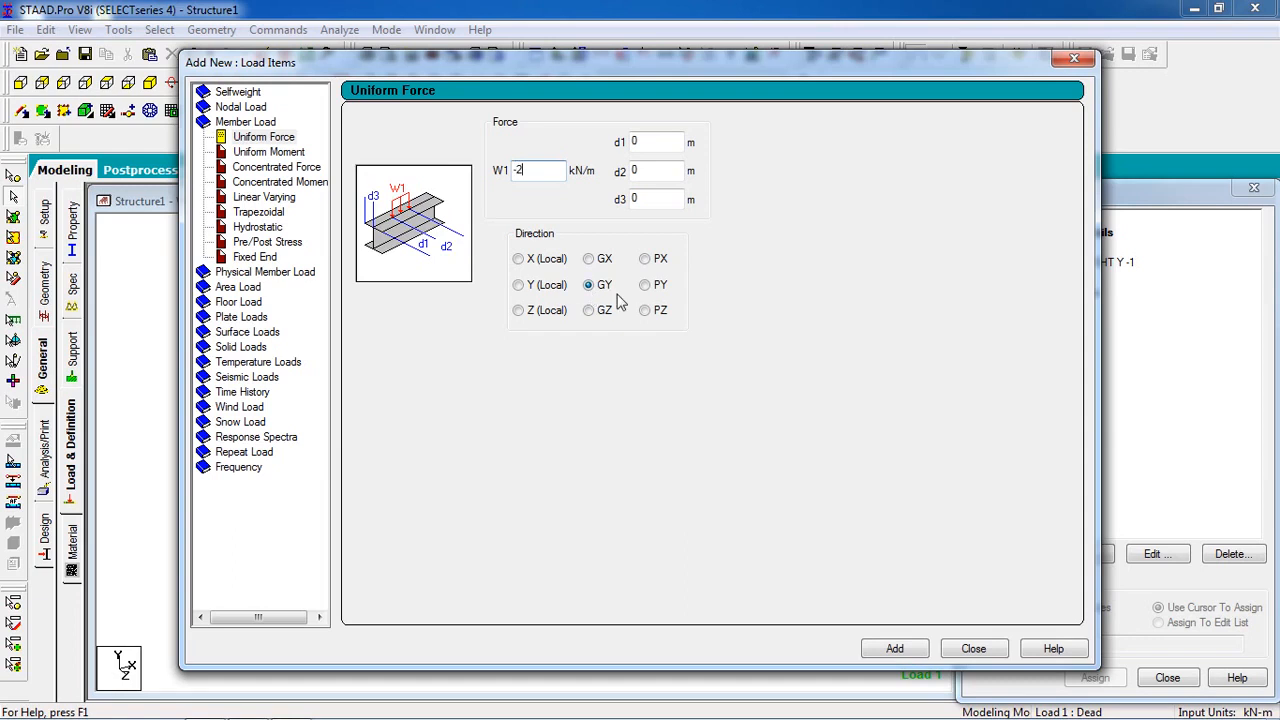
pyautogui.click(900, 650)
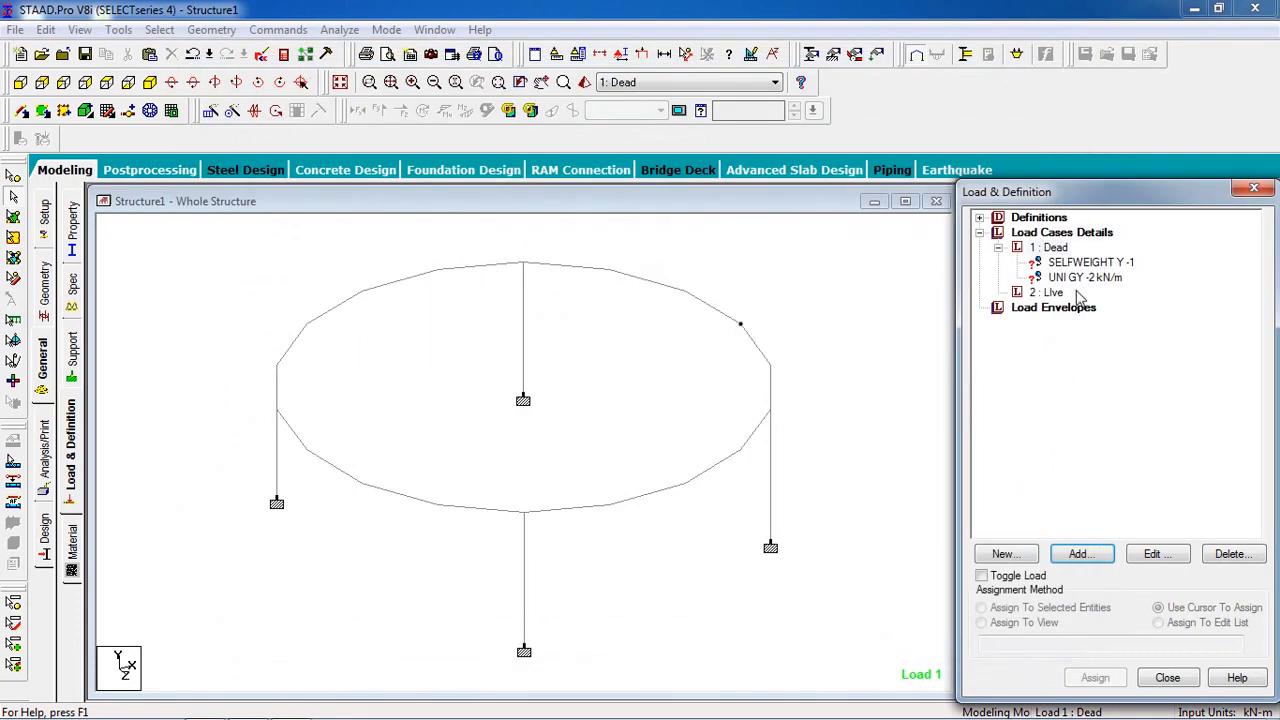
# Step: Add a uniform member force of -1 kN/m in GY to the LIve load case and finish adding load items
pyautogui.click(1053, 292)
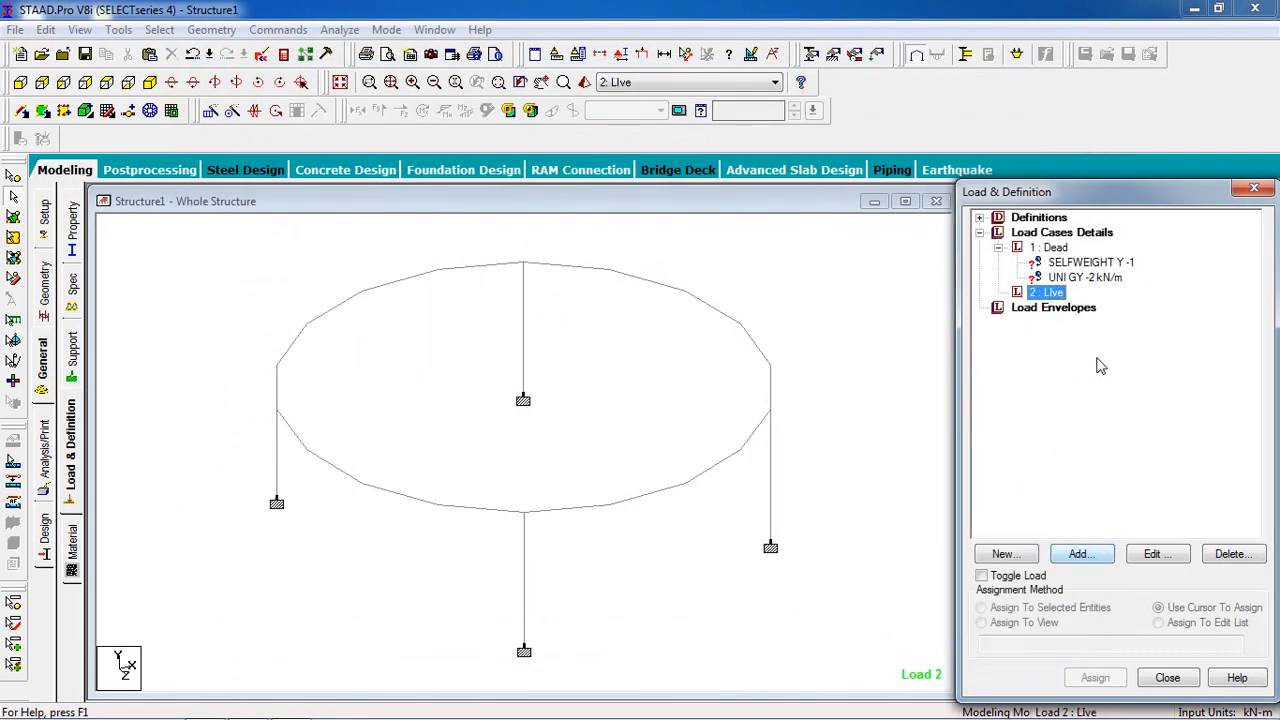
pyautogui.click(1080, 556)
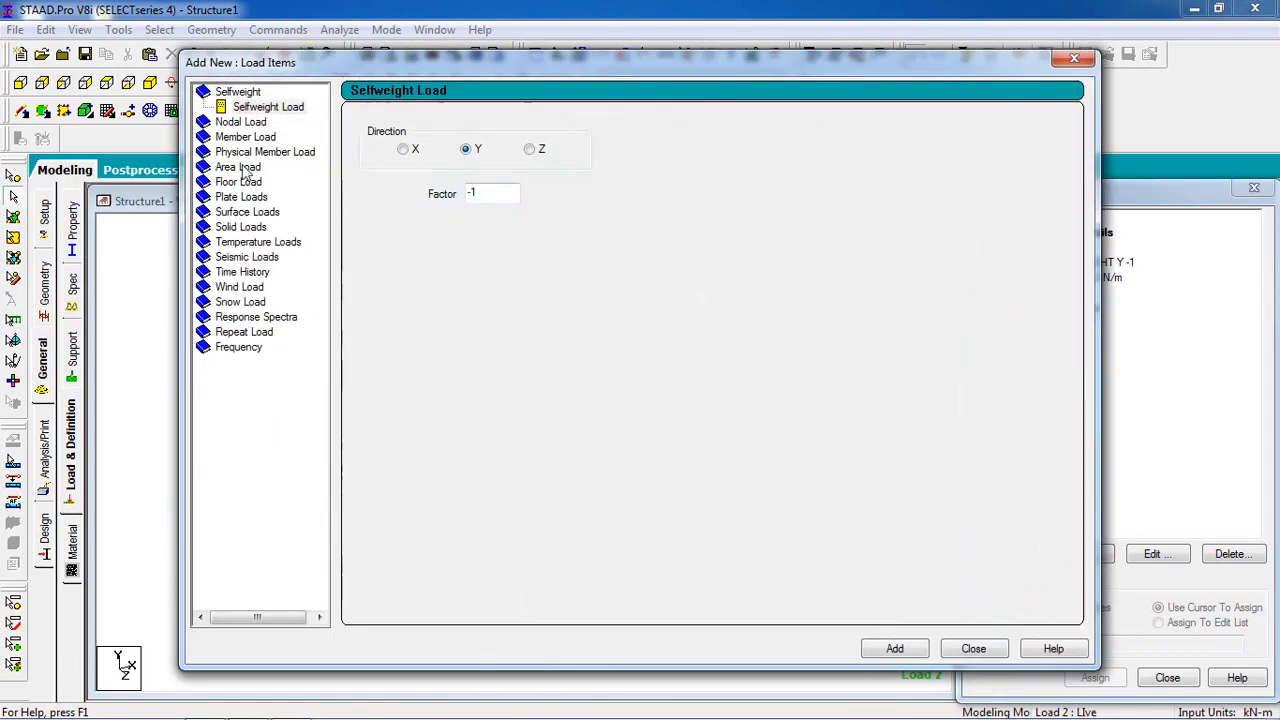
pyautogui.click(230, 138)
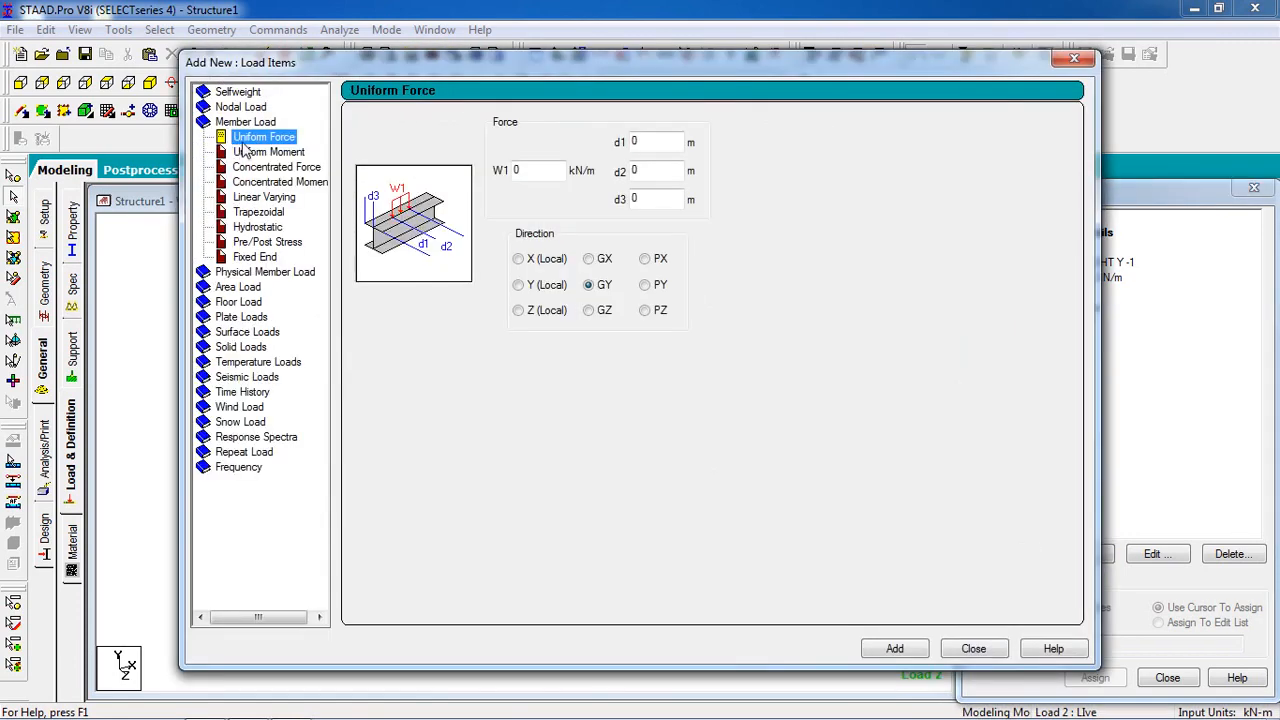
pyautogui.doubleClick(540, 175)
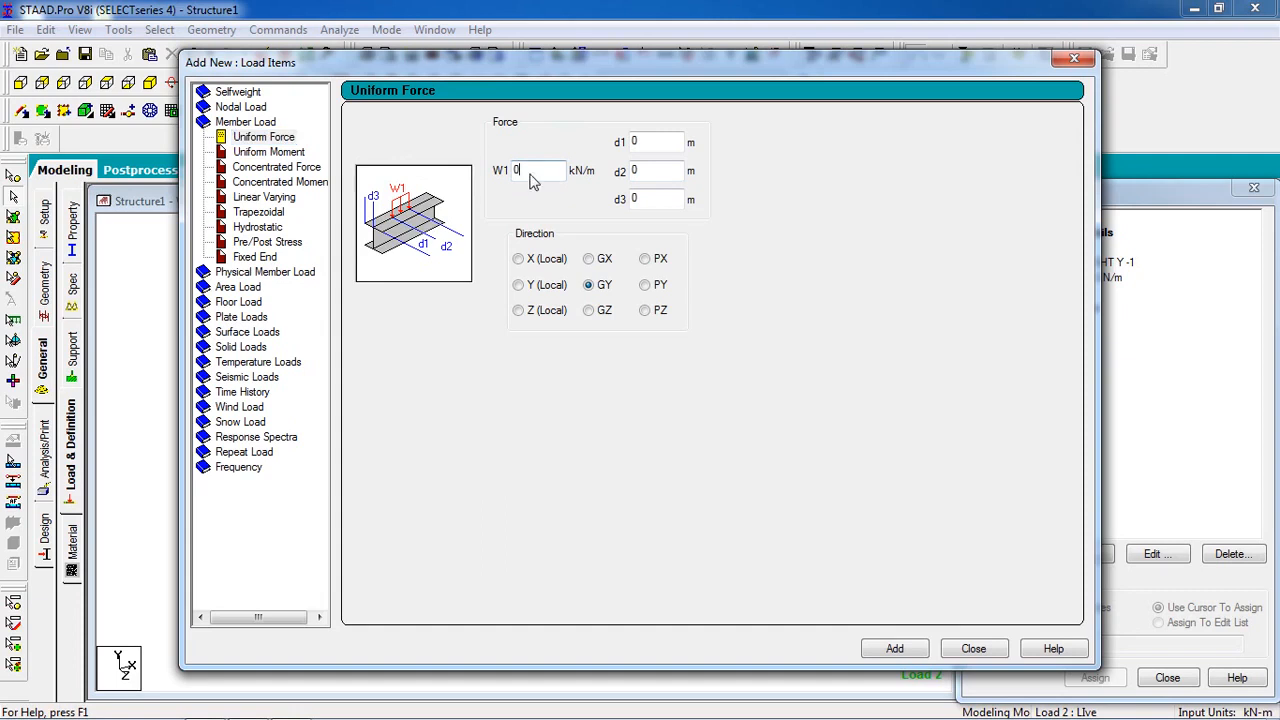
pyautogui.write('-1')
pyautogui.click(880, 652)
pyautogui.click(973, 649)
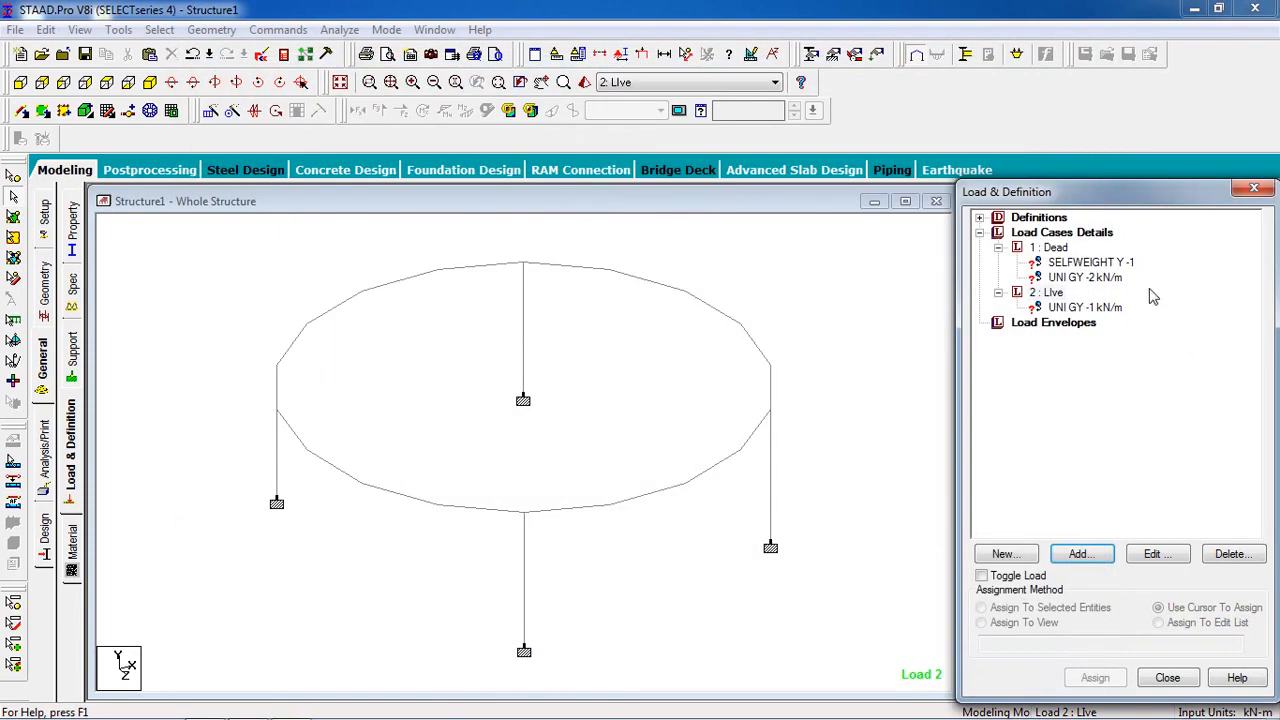
# Step: Assign the Dead case selfweight load to all members in the view
pyautogui.click(1090, 262)
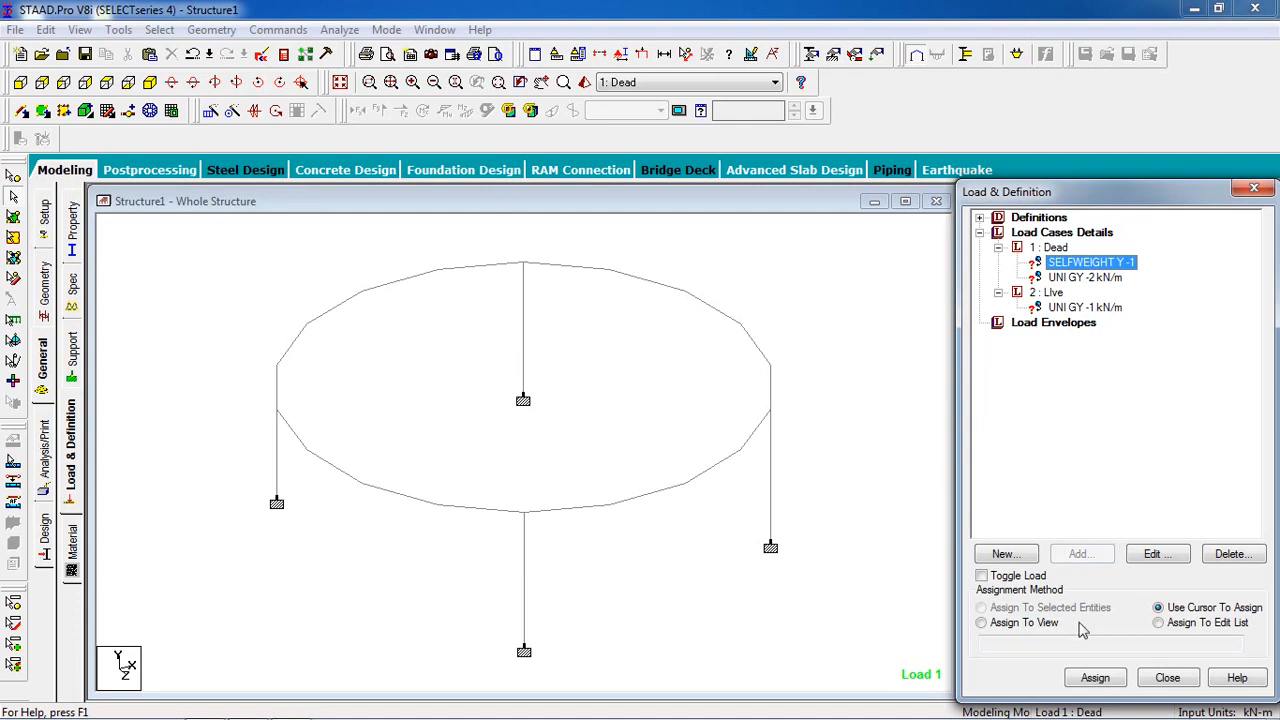
pyautogui.click(1038, 629)
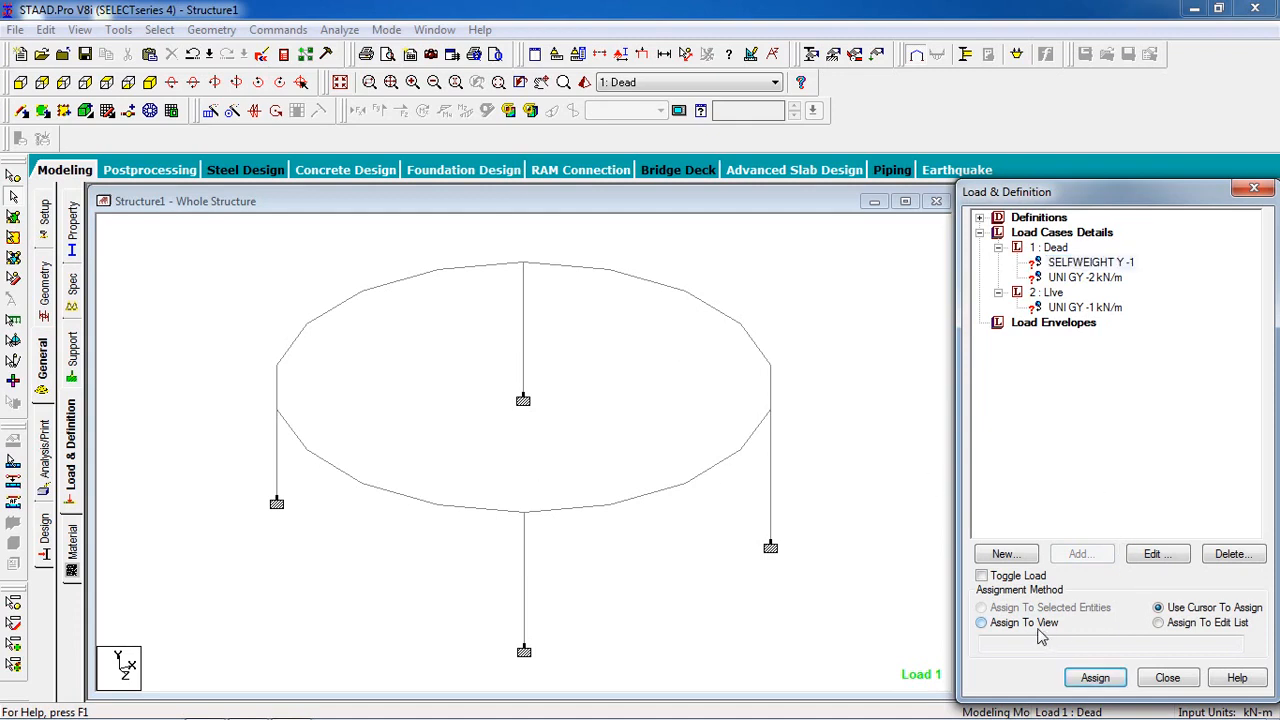
pyautogui.click(1095, 677)
pyautogui.click(1138, 492)
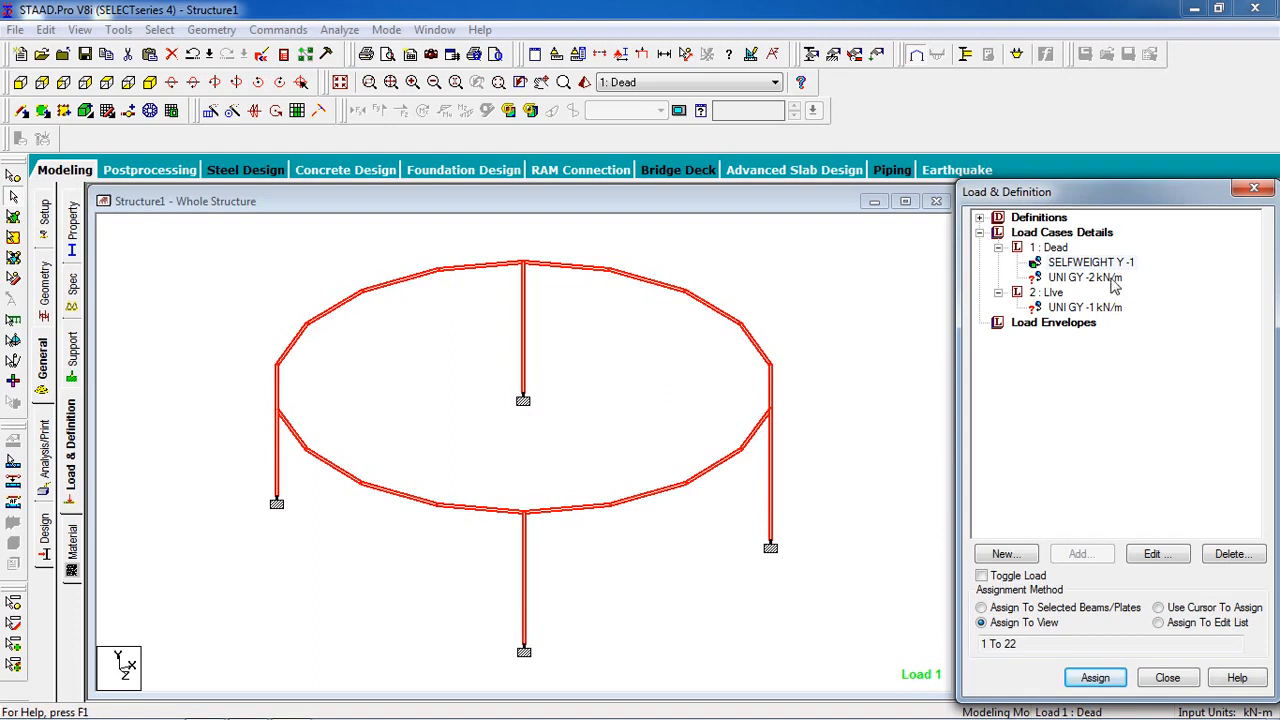
# Step: Assign the -2 kN/m uniform dead load to the selected ring beam members only, leaving out the four columns
pyautogui.click(1110, 279)
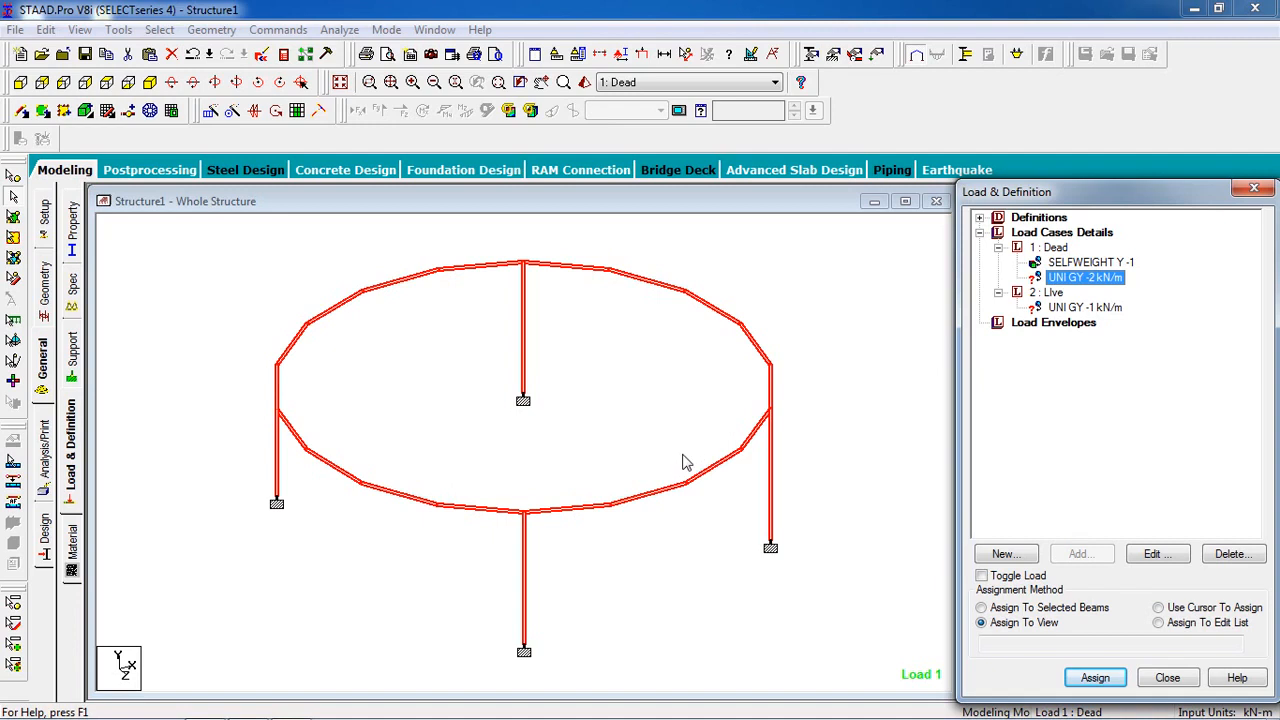
pyautogui.click(480, 349)
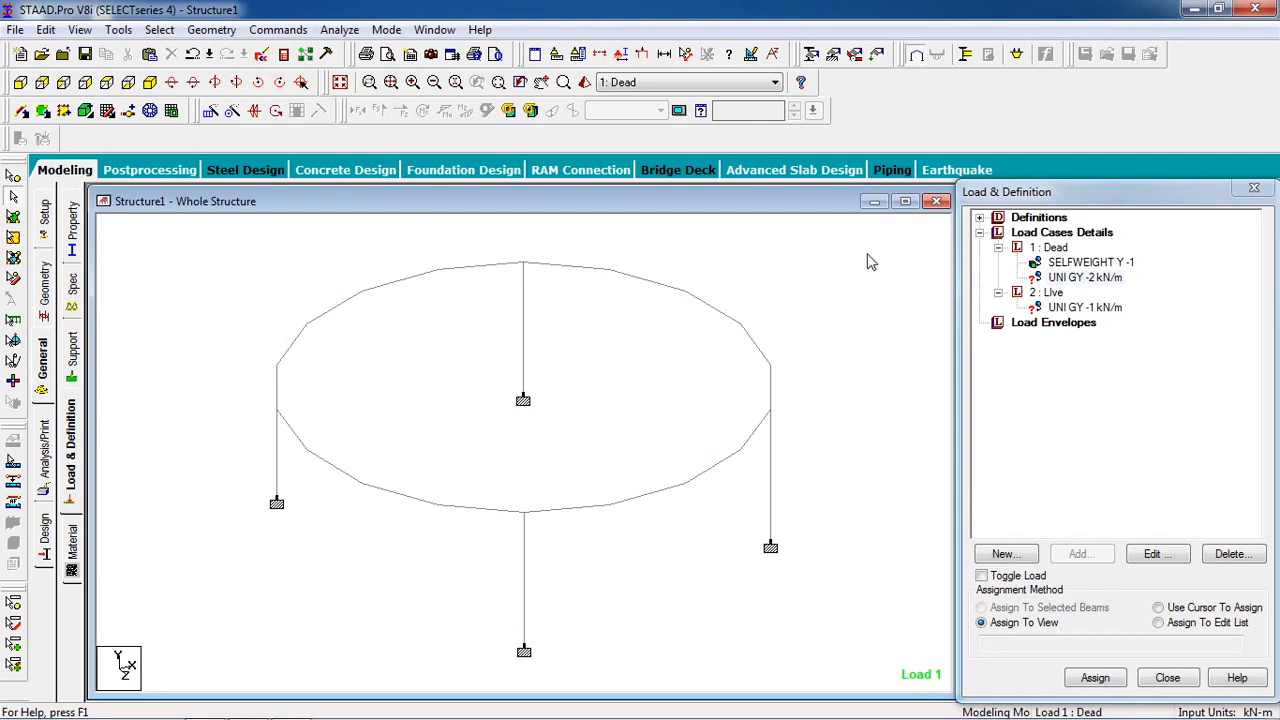
pyautogui.moveTo(401, 509); pyautogui.dragTo(212, 518)
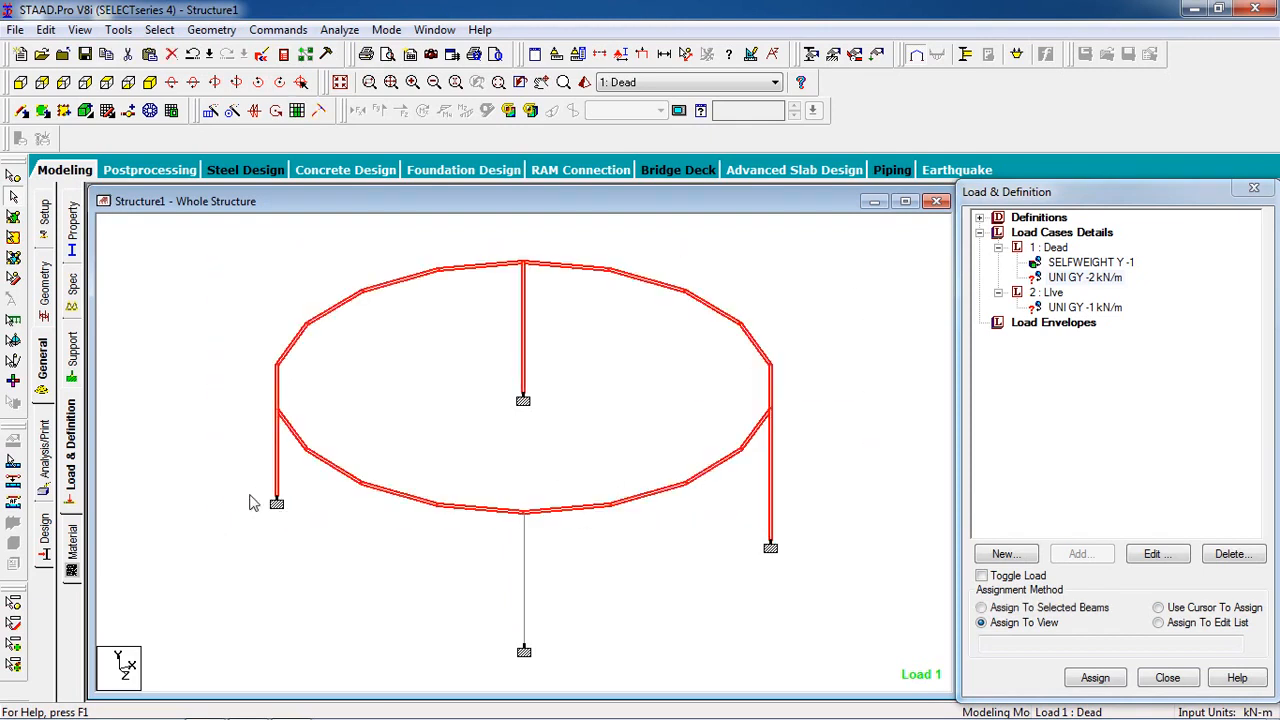
pyautogui.keyDown('ctrl'); pyautogui.click(278, 475); pyautogui.keyUp('ctrl')
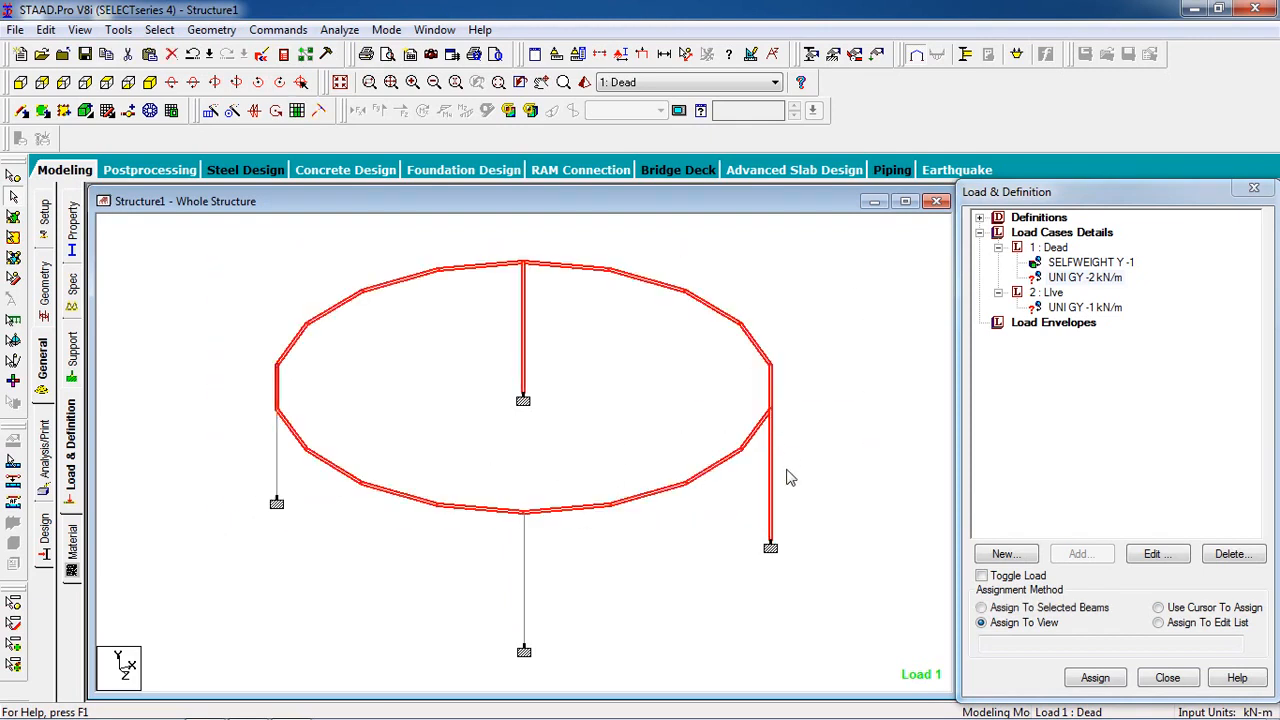
pyautogui.keyDown('ctrl'); pyautogui.click(771, 505); pyautogui.keyUp('ctrl')
pyautogui.keyDown('ctrl'); pyautogui.click(525, 364); pyautogui.keyUp('ctrl')
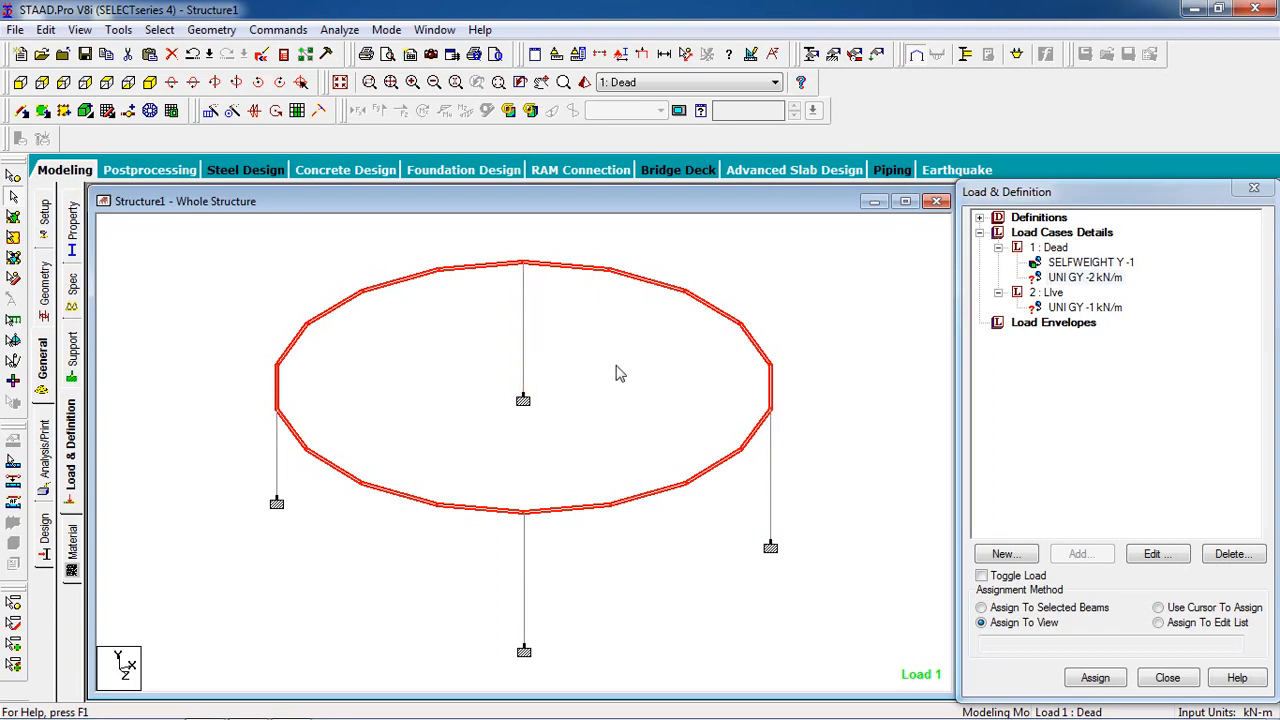
pyautogui.click(1052, 279)
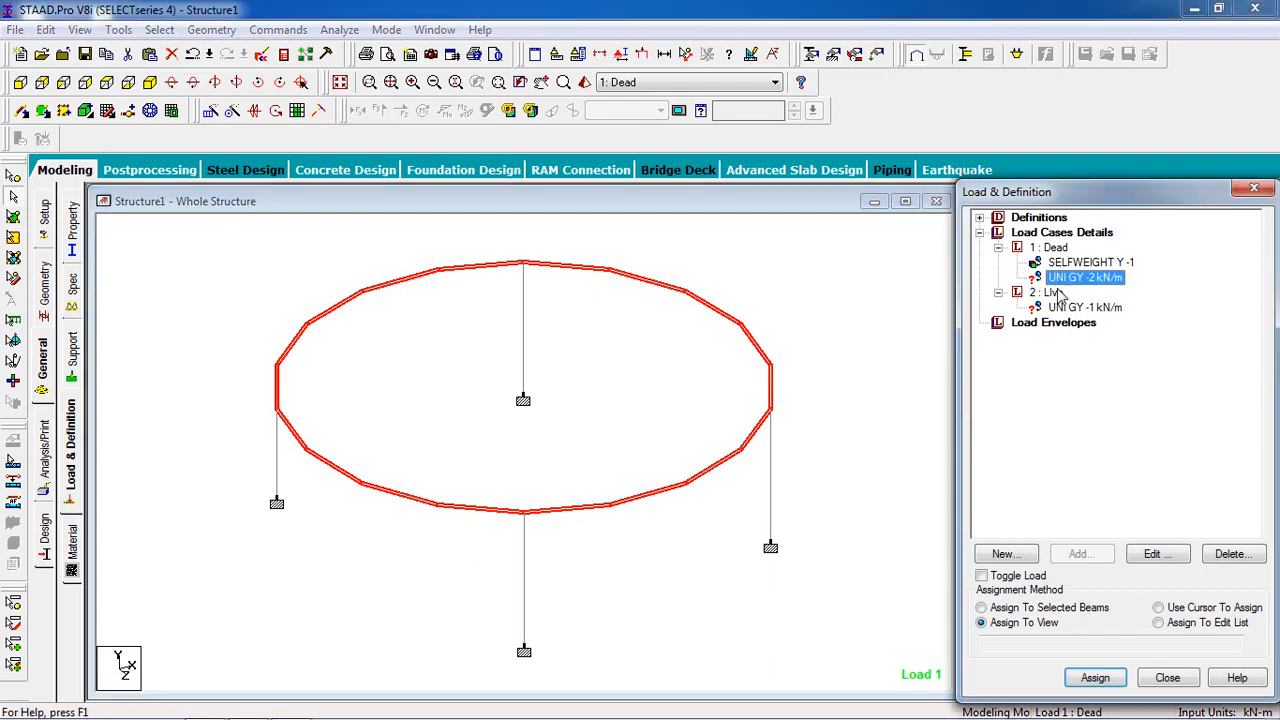
pyautogui.click(1028, 608)
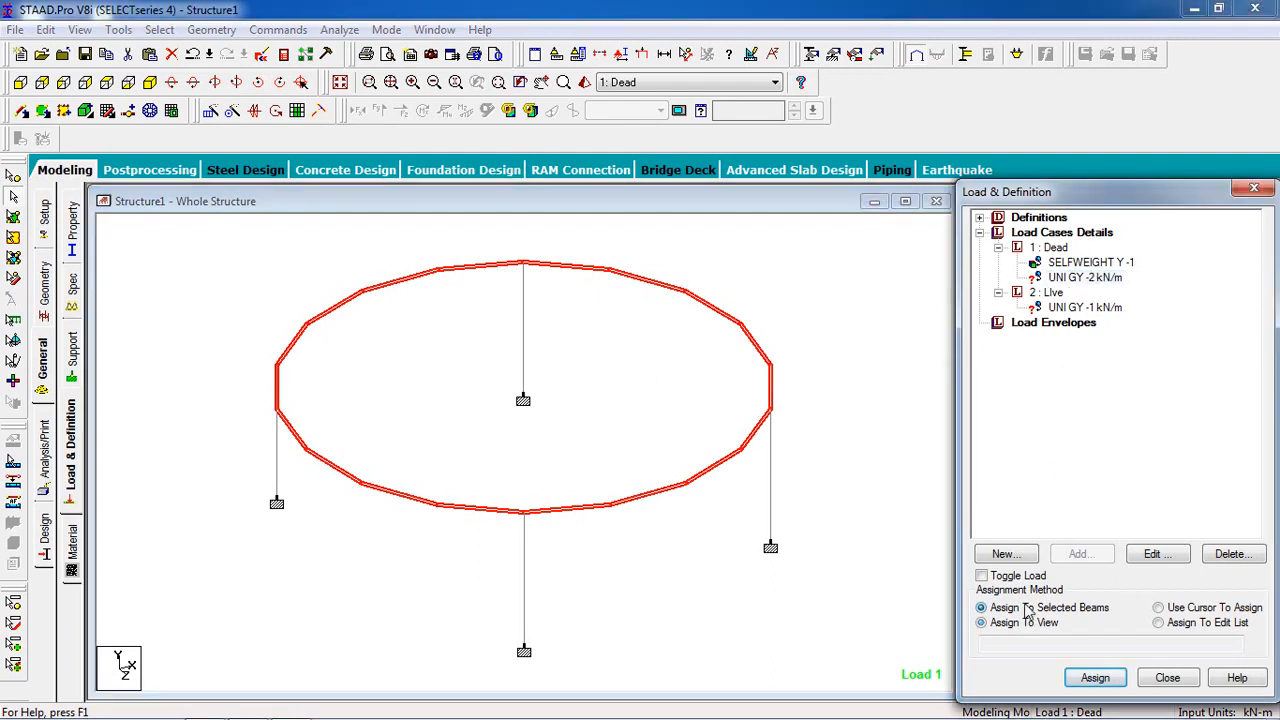
pyautogui.click(1095, 678)
pyautogui.click(1134, 494)
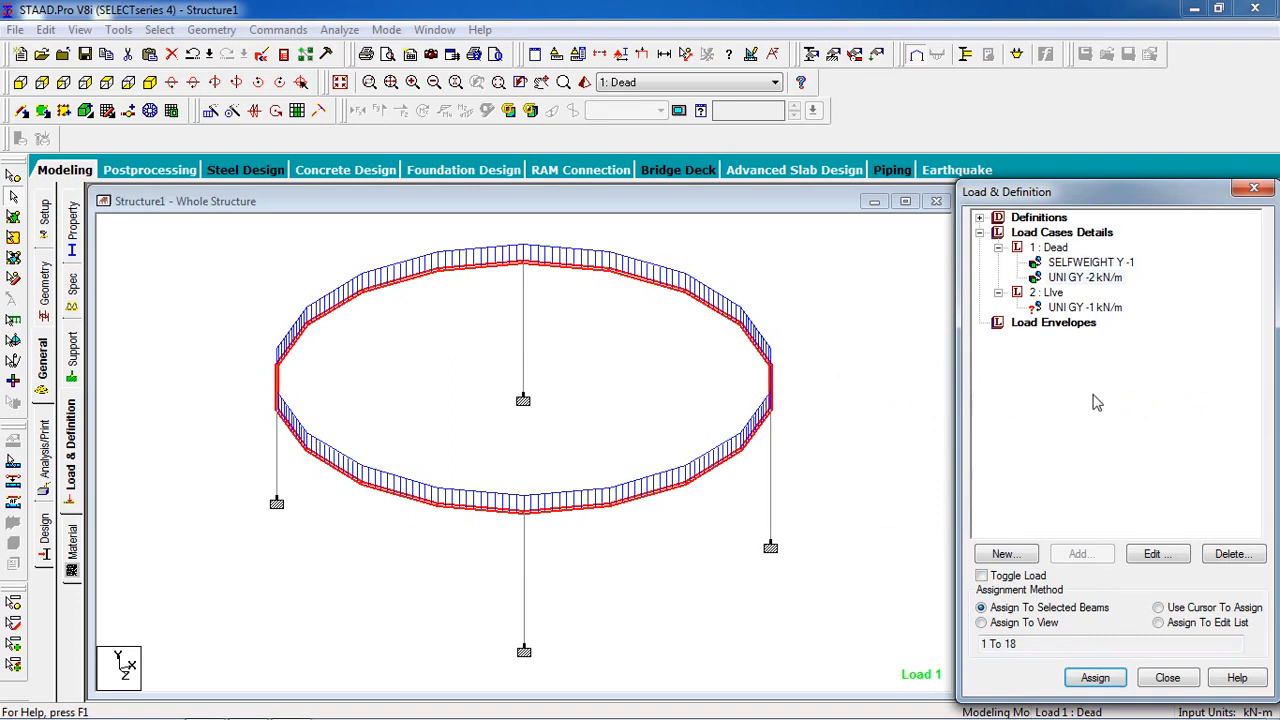
# Step: Assign the -1 kN/m uniform live load to the selected ring beam members and clear the selection
pyautogui.click(1085, 308)
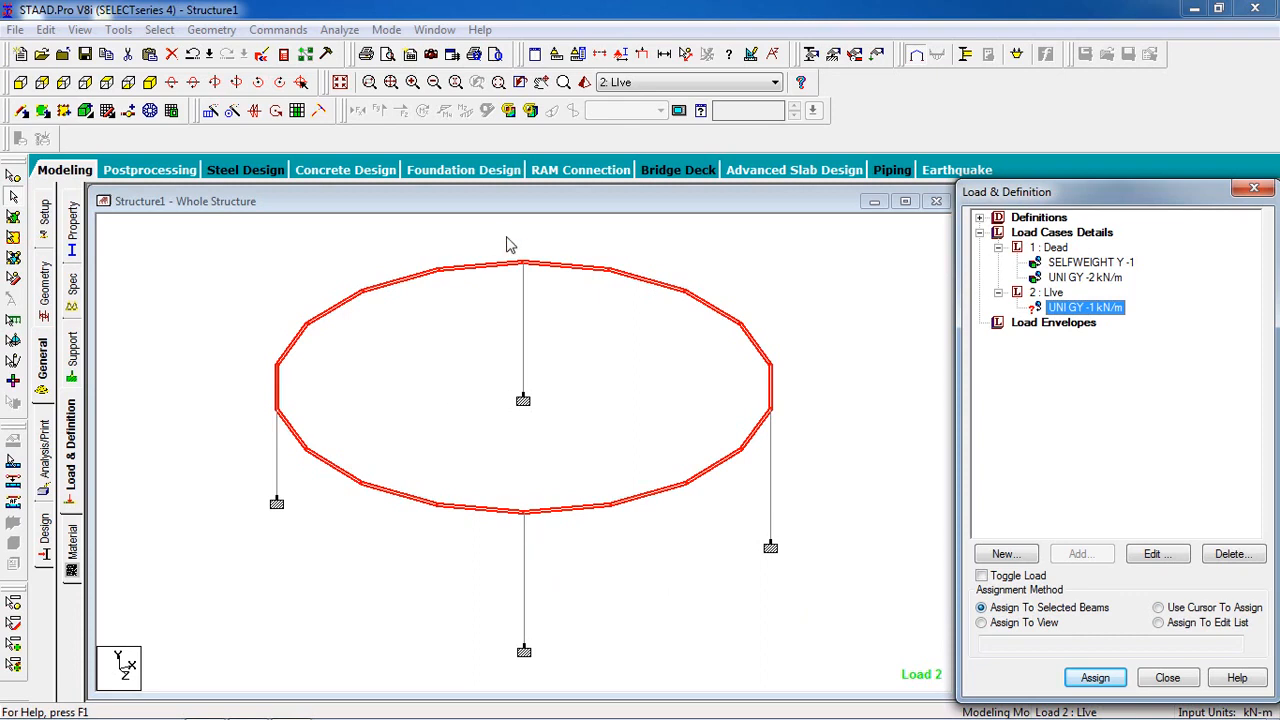
pyautogui.click(1095, 678)
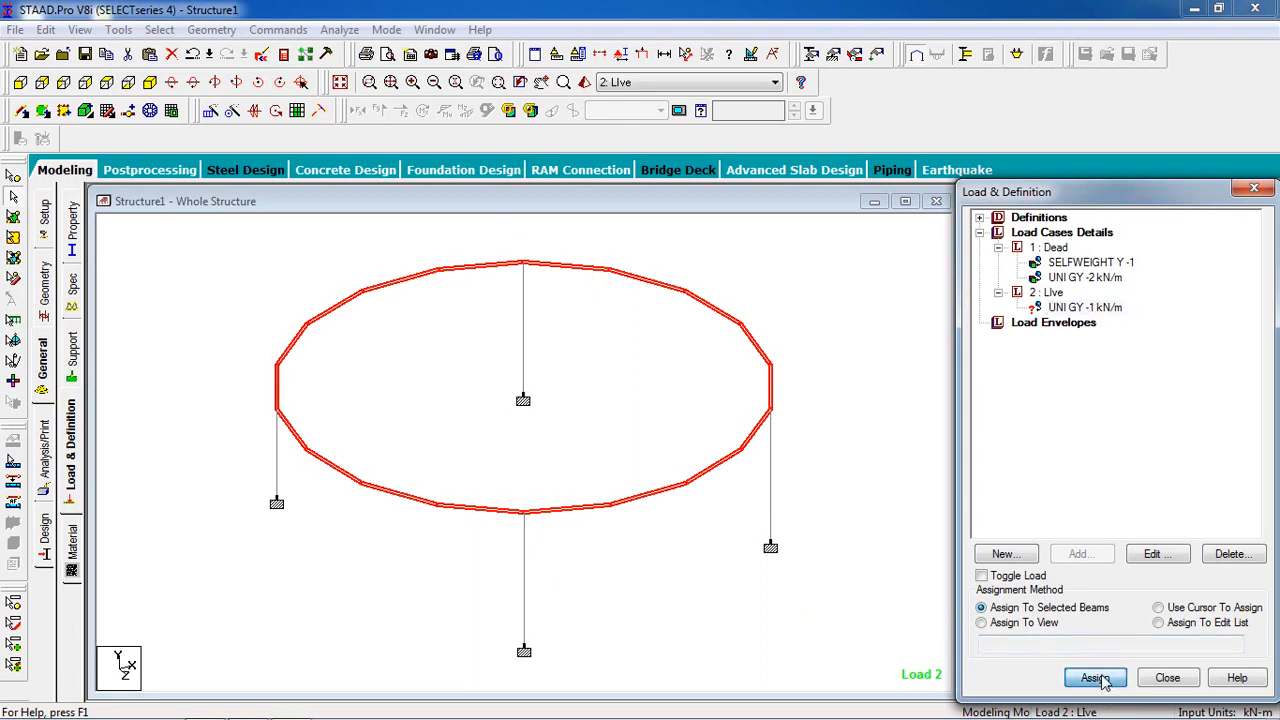
pyautogui.click(1141, 491)
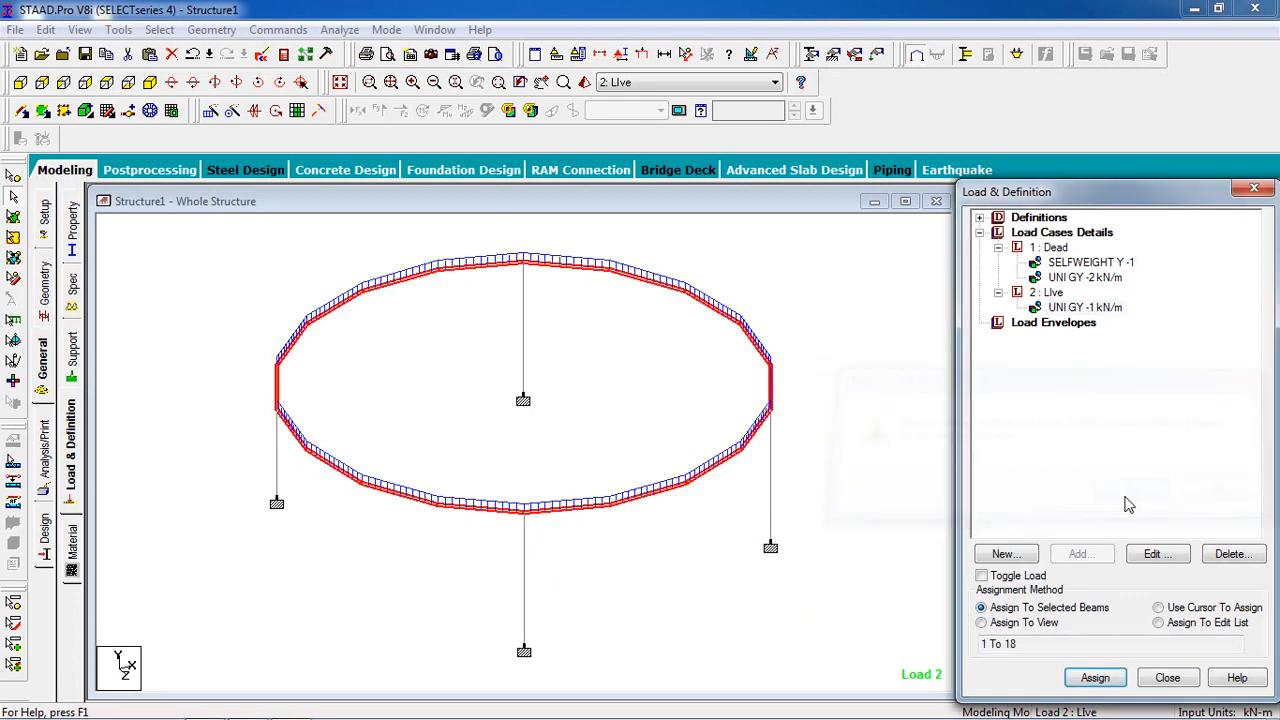
pyautogui.click(840, 552)
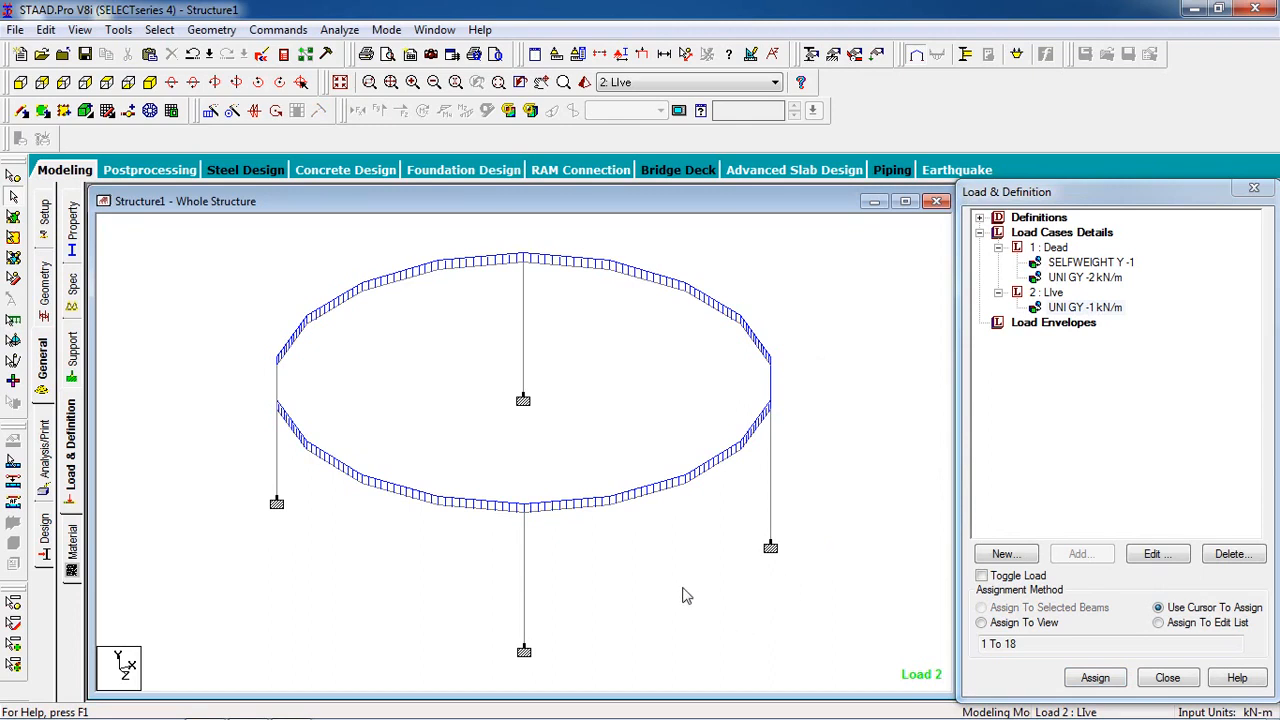
# Step: Add a Perform Analysis command with the No Print option
pyautogui.click(282, 32)
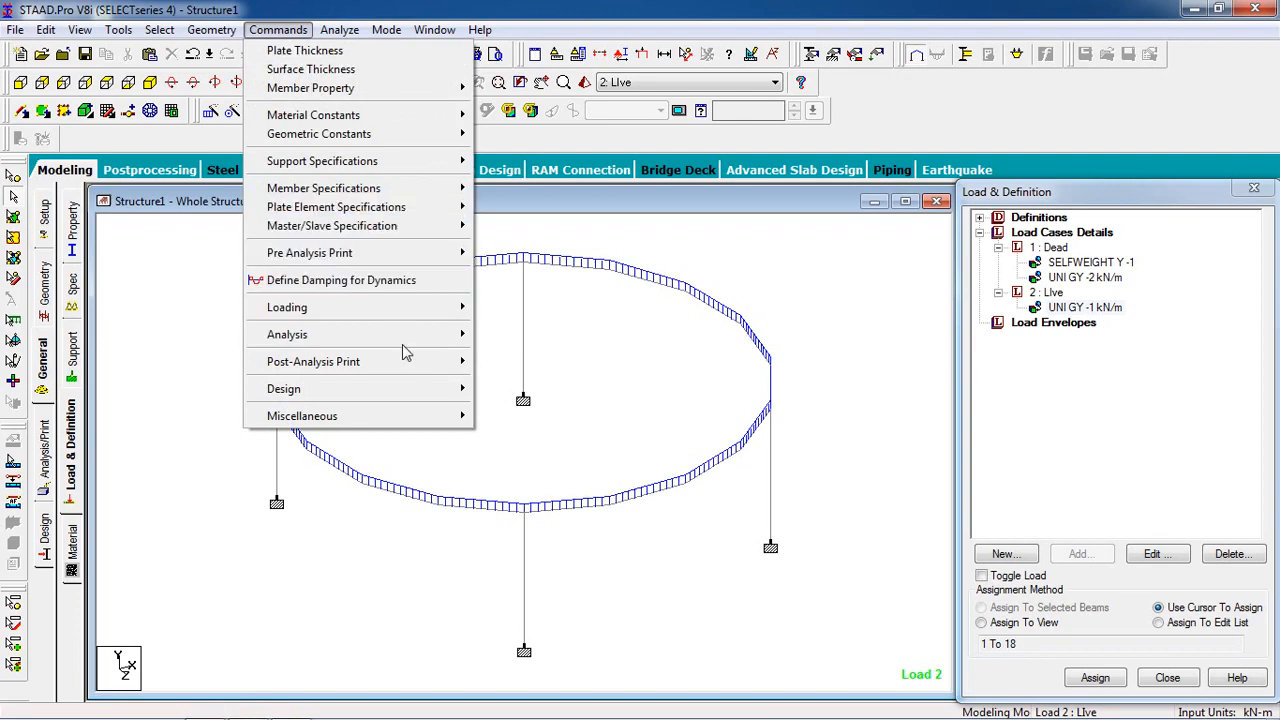
pyautogui.moveTo(452, 340)
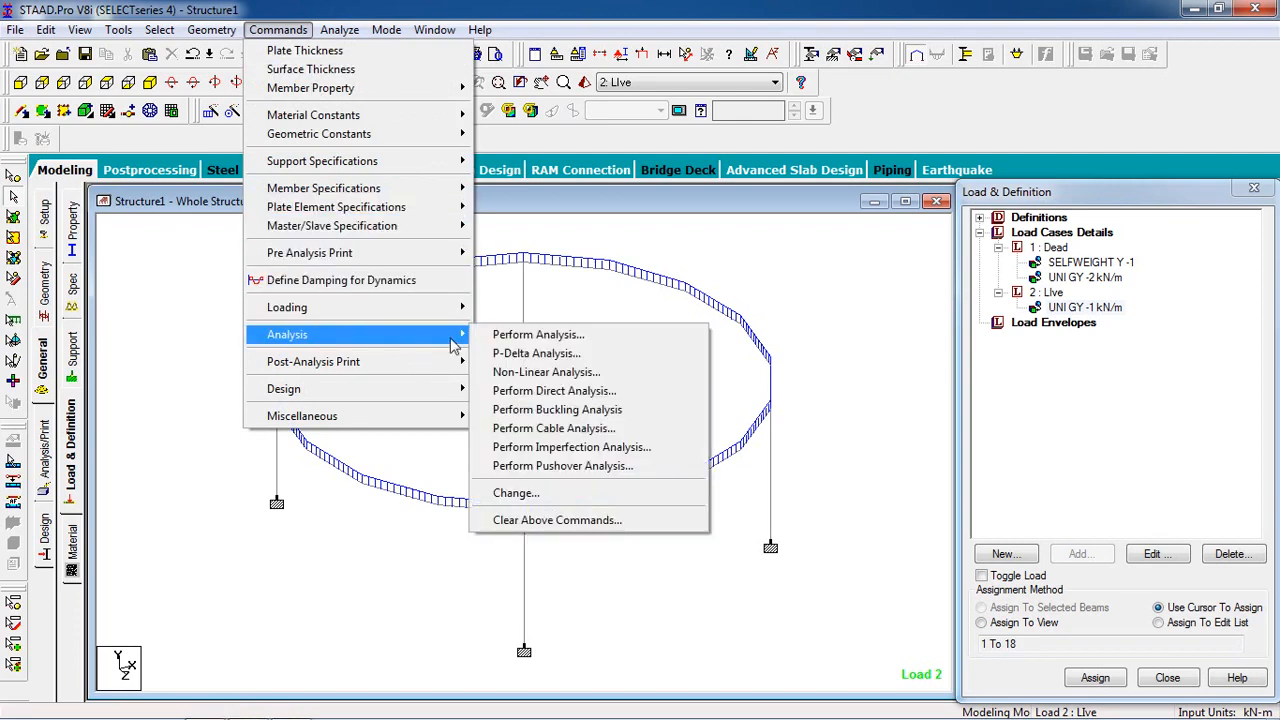
pyautogui.click(557, 336)
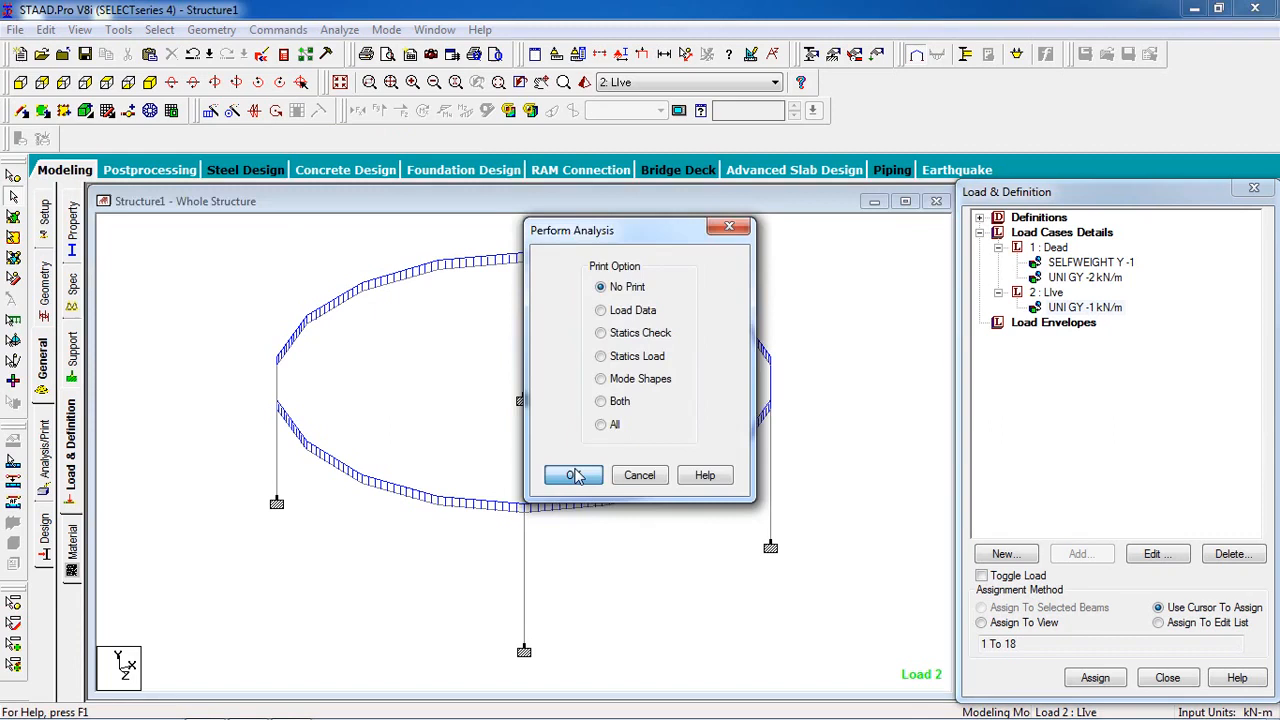
pyautogui.click(574, 476)
# Step: Run the analysis and finish it with Stay in Modeling Mode
pyautogui.click(339, 29)
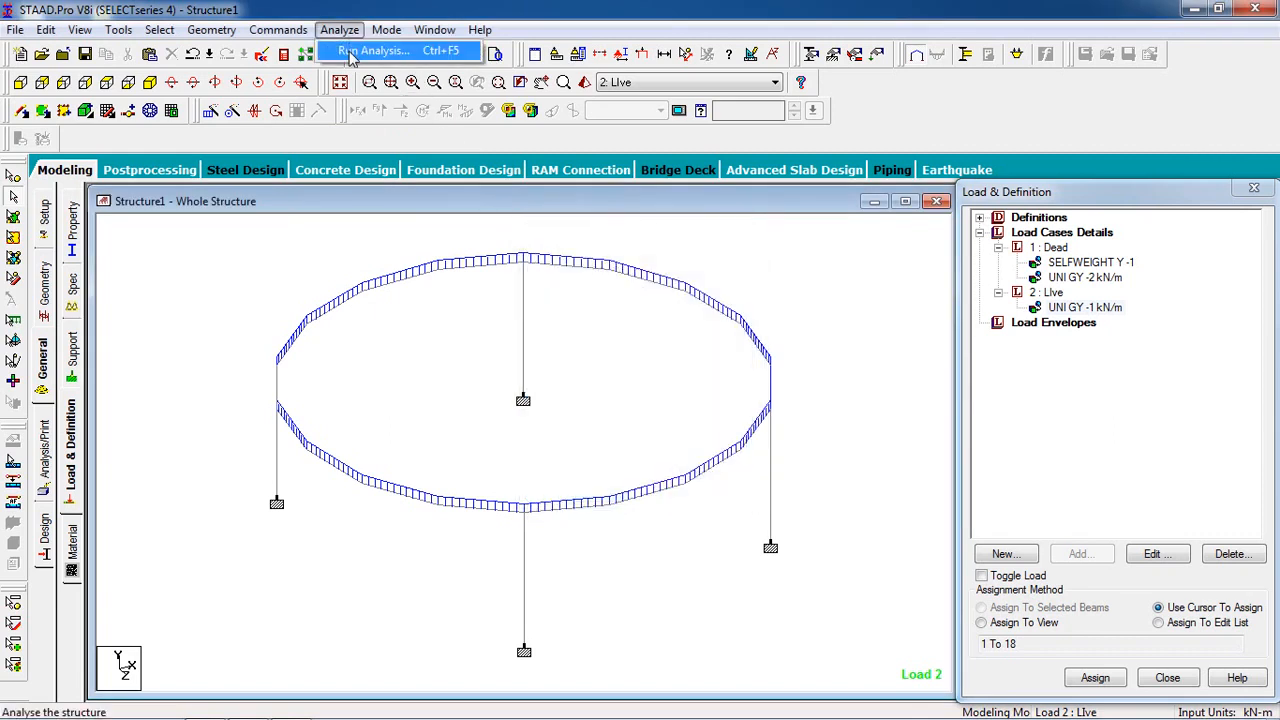
pyautogui.click(375, 48)
pyautogui.click(522, 396)
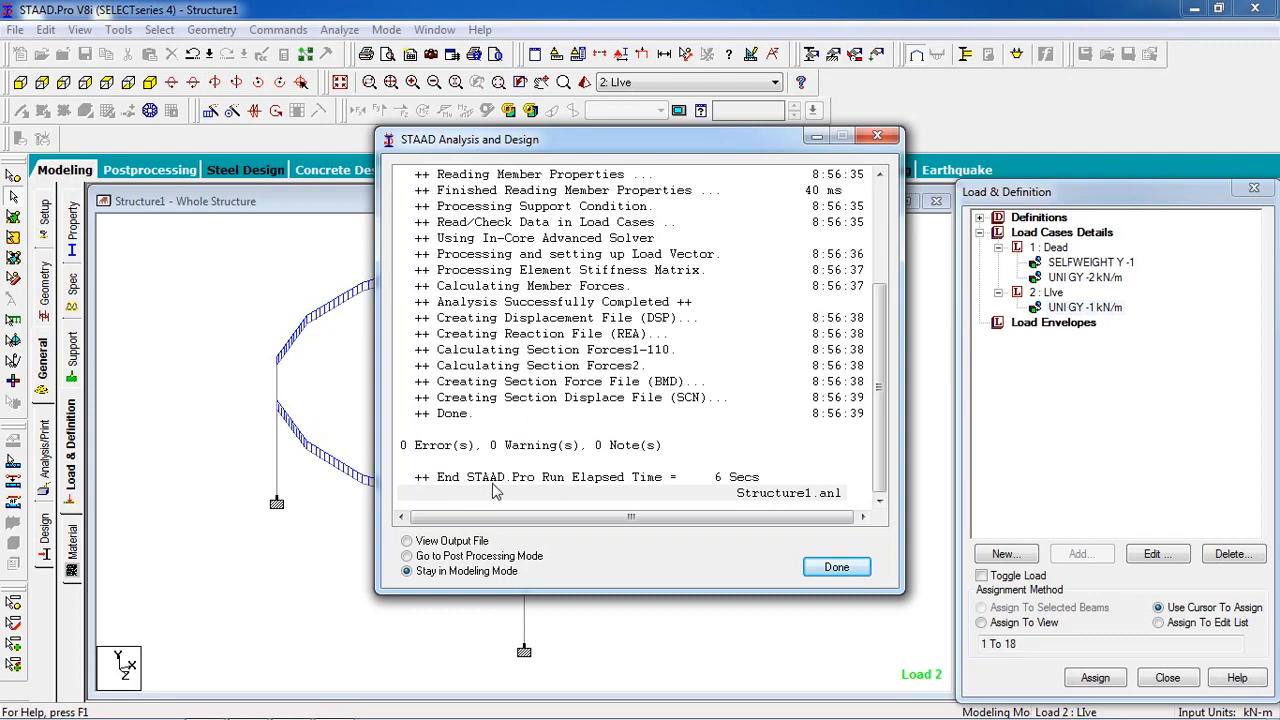
pyautogui.click(836, 567)
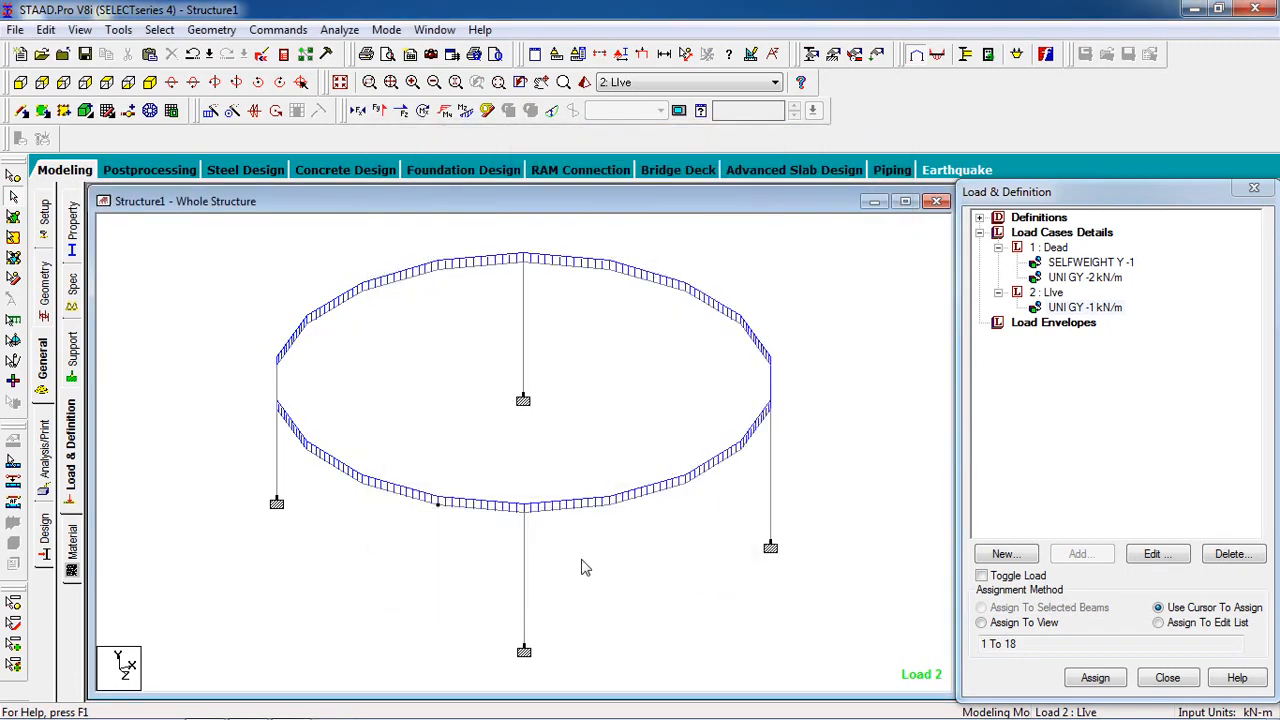
# Step: Open the concrete design settings and set the current design code to IS456
pyautogui.click(45, 545)
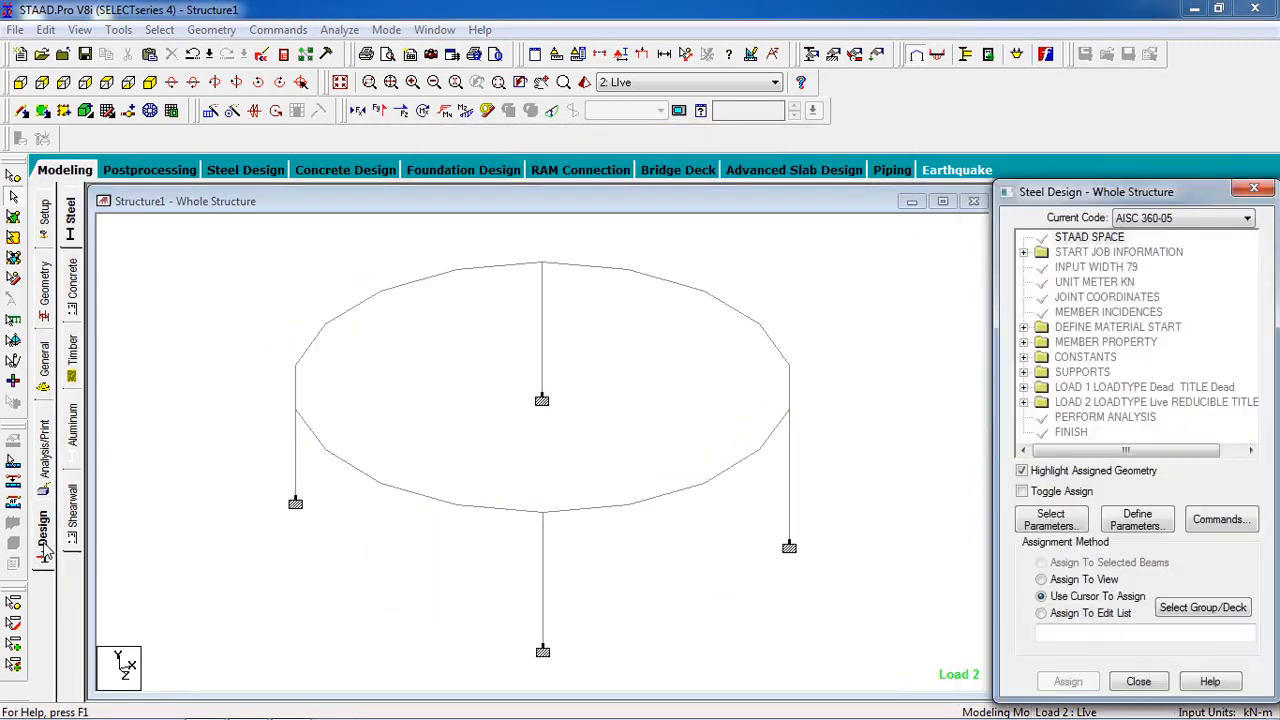
pyautogui.click(72, 290)
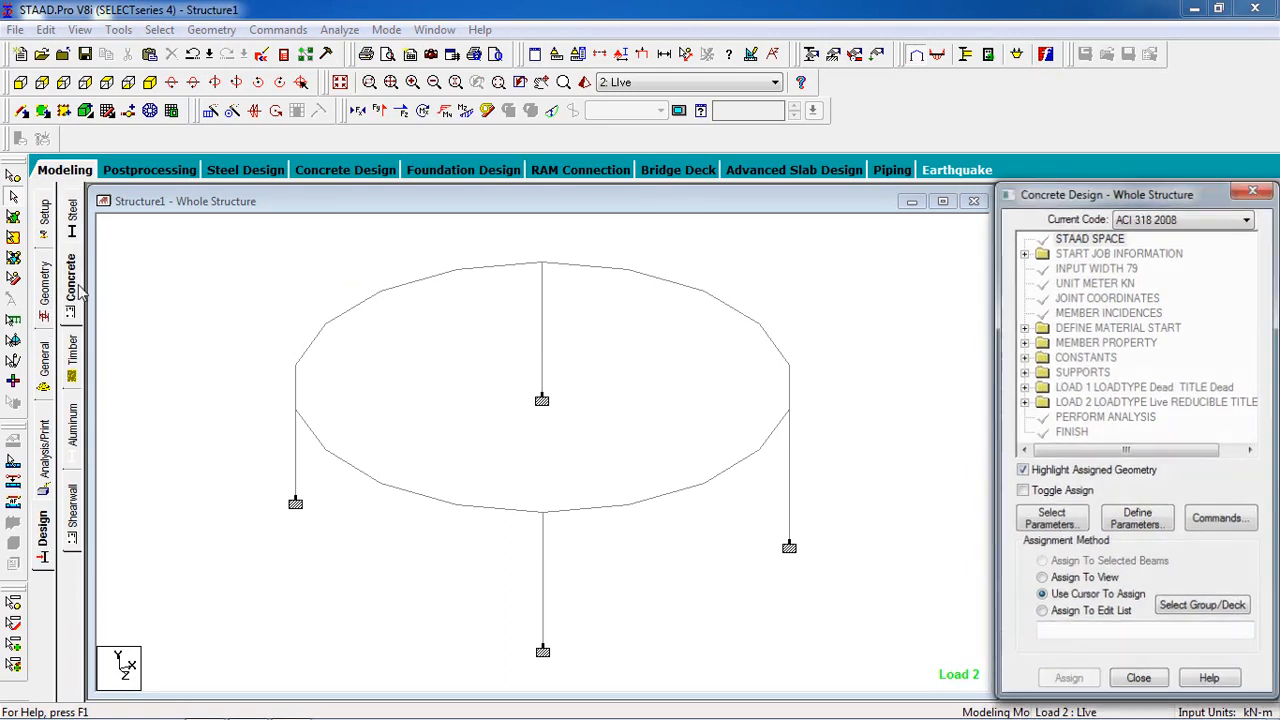
pyautogui.click(1163, 219)
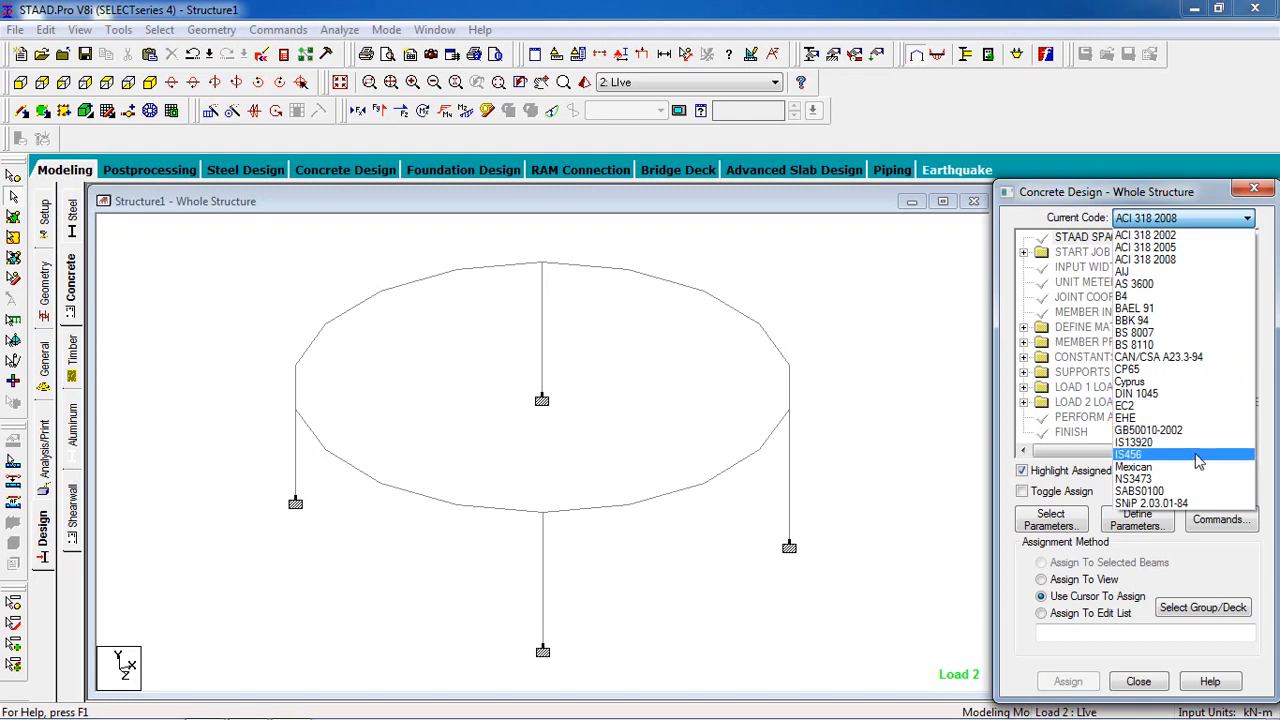
pyautogui.click(1199, 455)
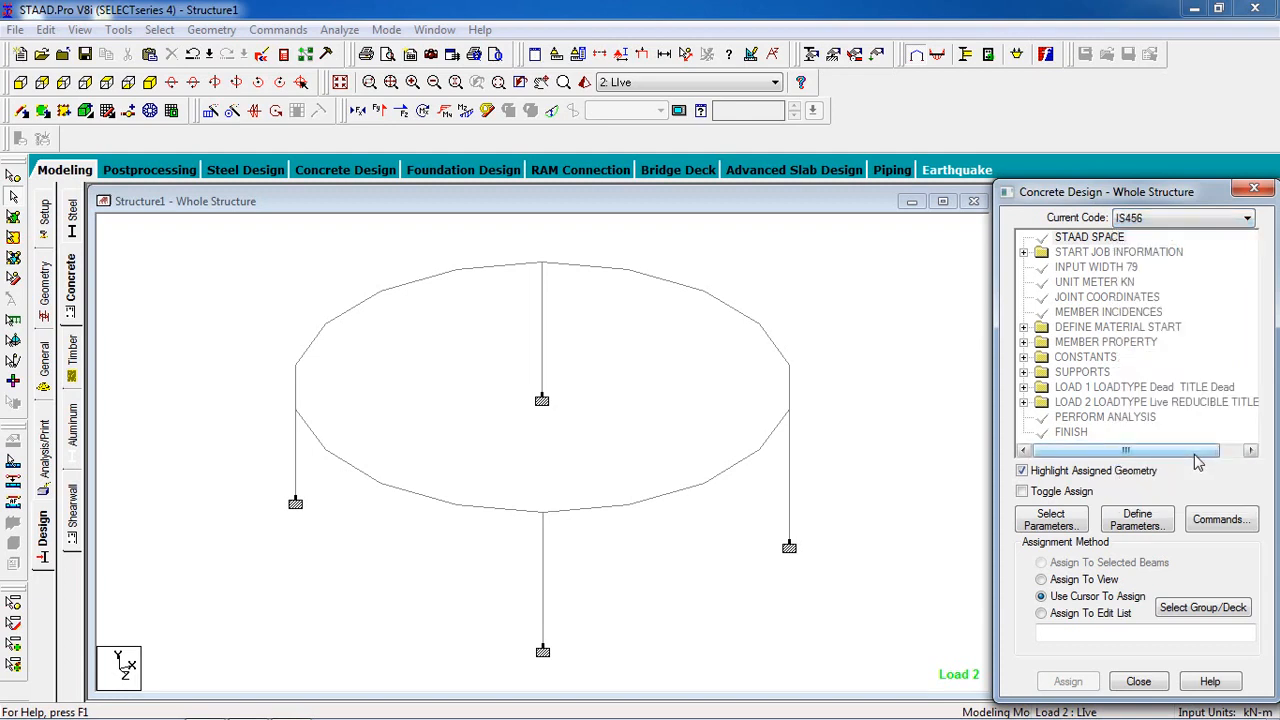
# Step: Limit the selected concrete design parameters to Clear, Fc and Fymain
pyautogui.click(1050, 521)
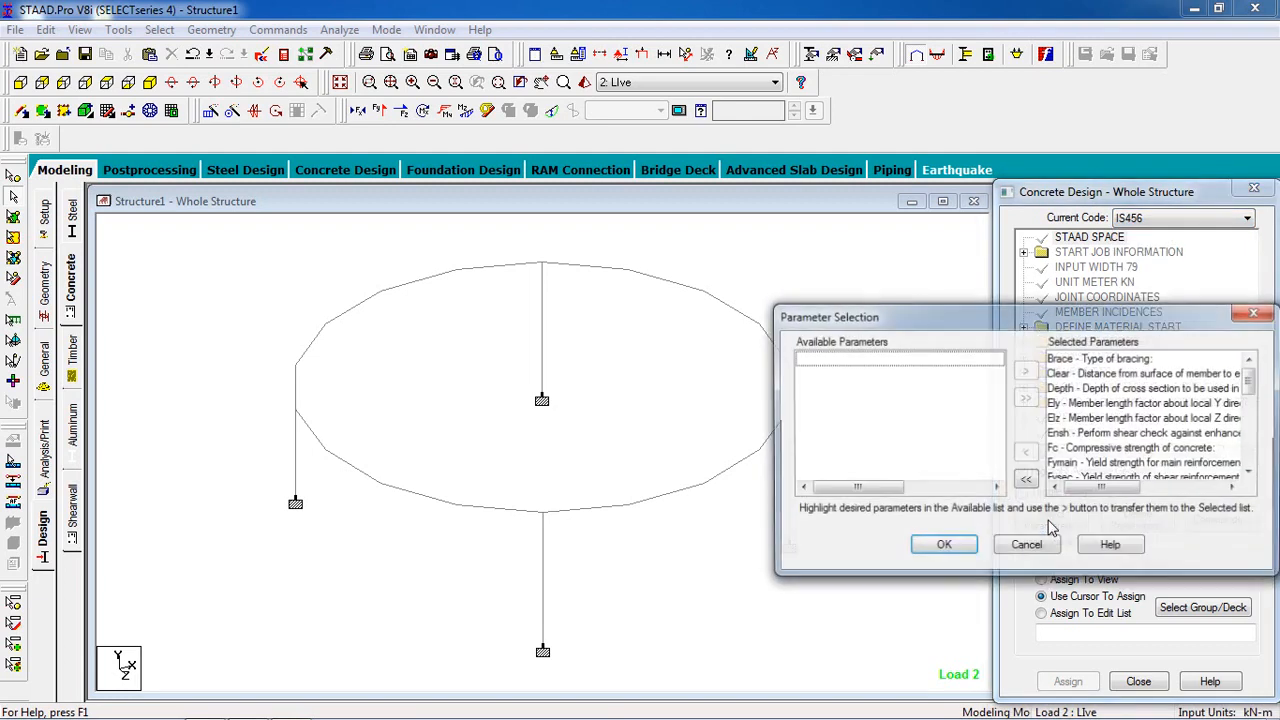
pyautogui.click(1025, 480)
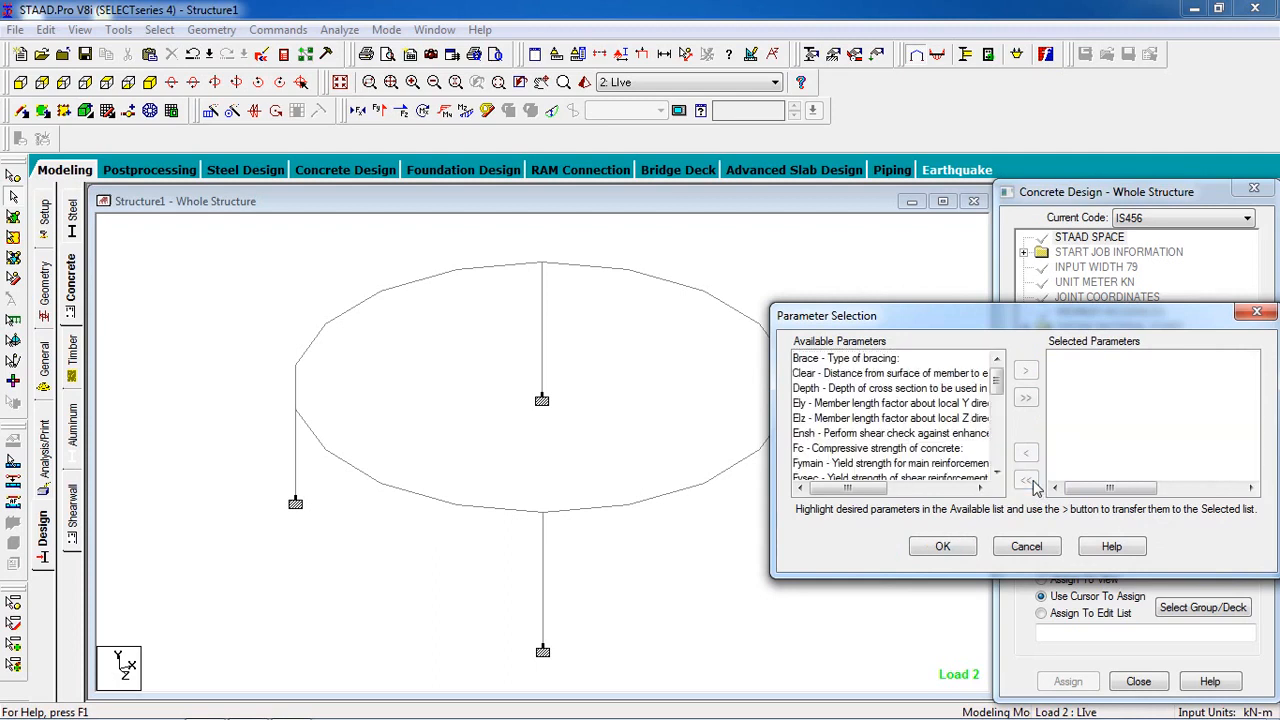
pyautogui.doubleClick(960, 375)
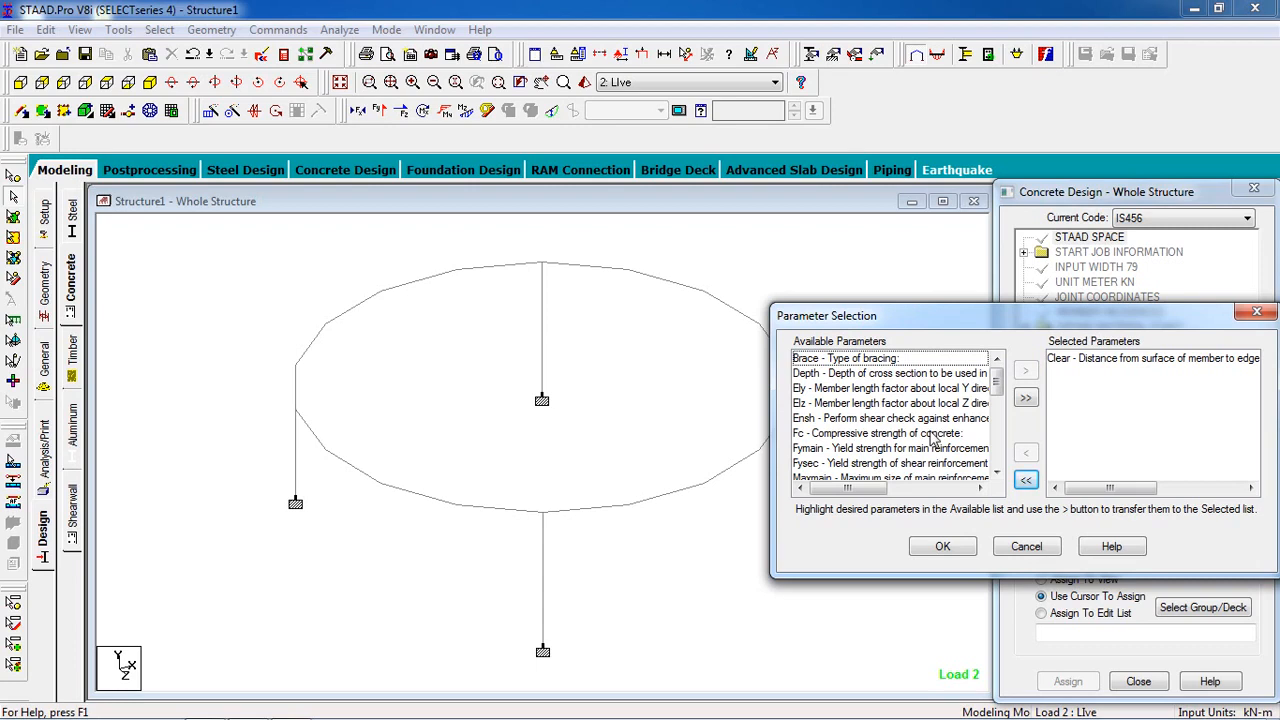
pyautogui.doubleClick(929, 435)
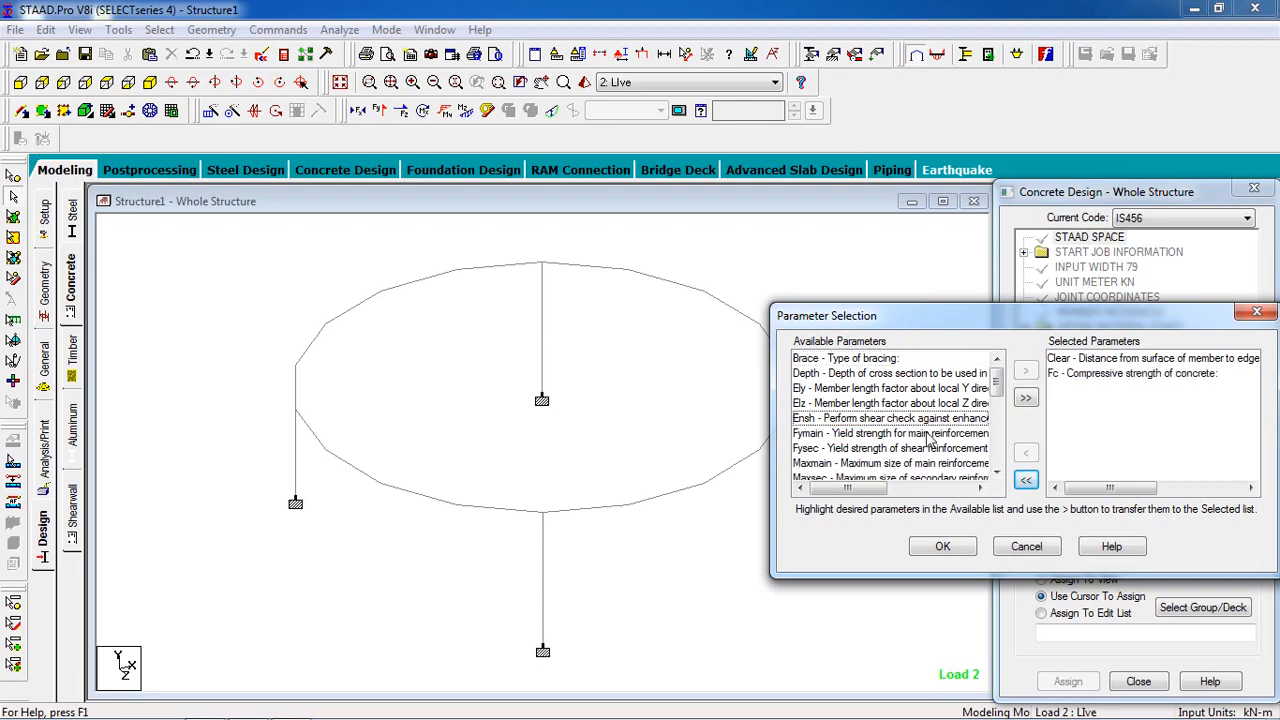
pyautogui.doubleClick(926, 436)
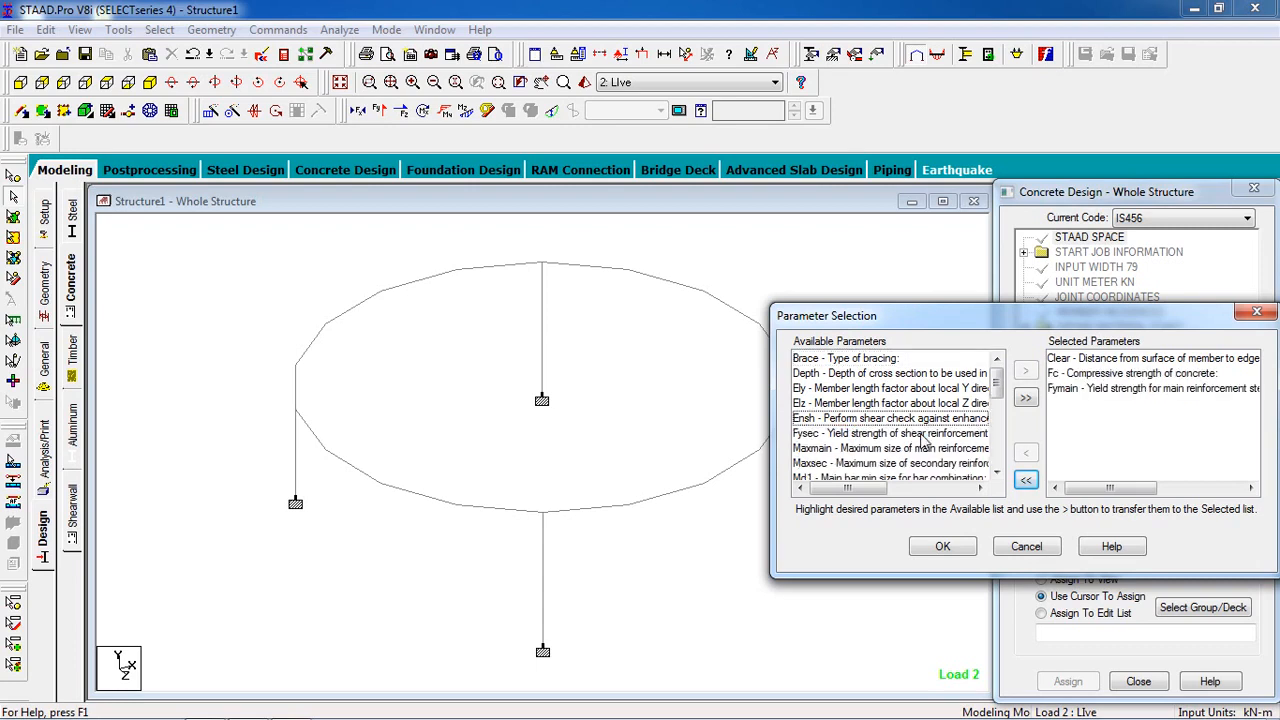
pyautogui.click(942, 547)
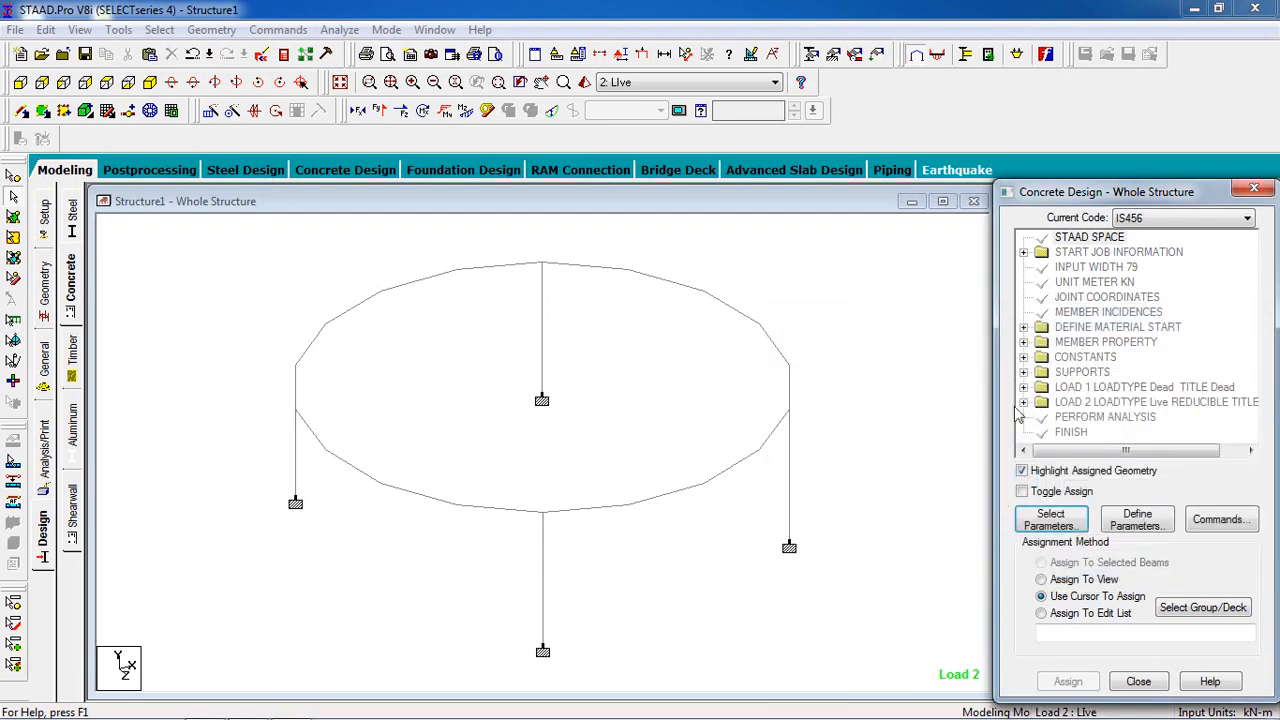
# Step: Add a CLEAR design parameter with a cover distance of 0.025 m
pyautogui.click(1148, 528)
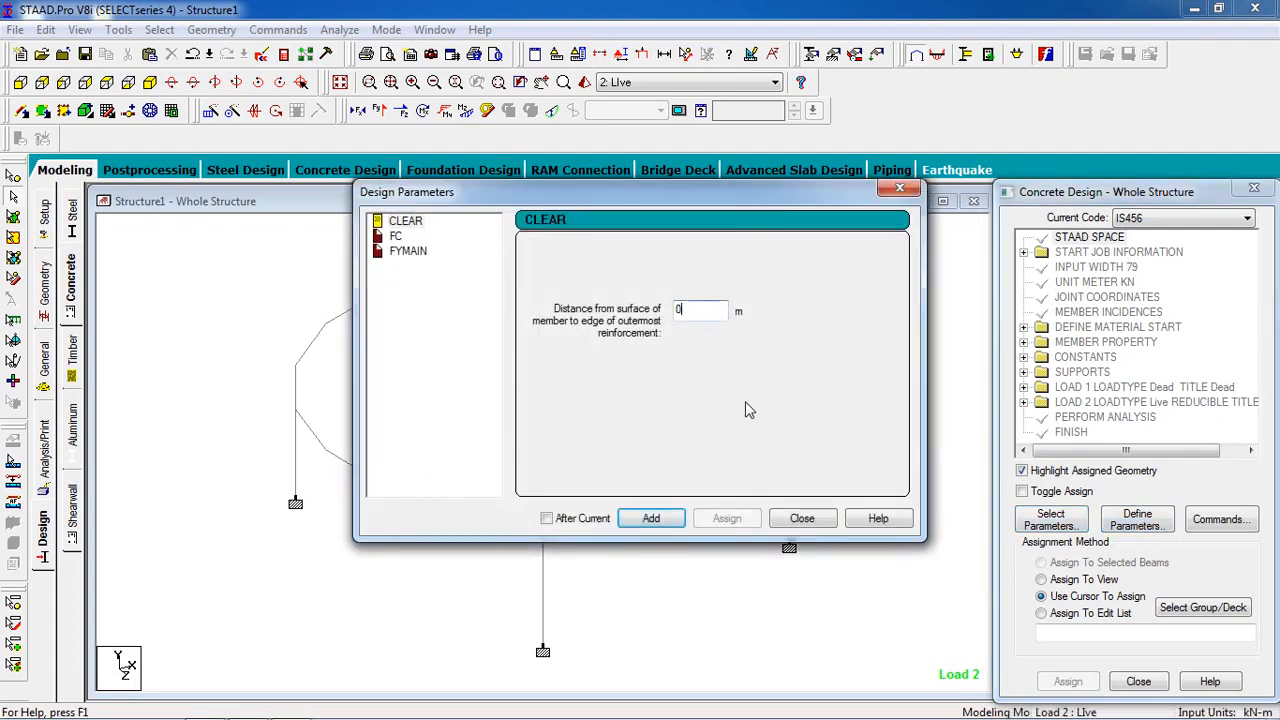
pyautogui.write('.025')
pyautogui.click(658, 513)
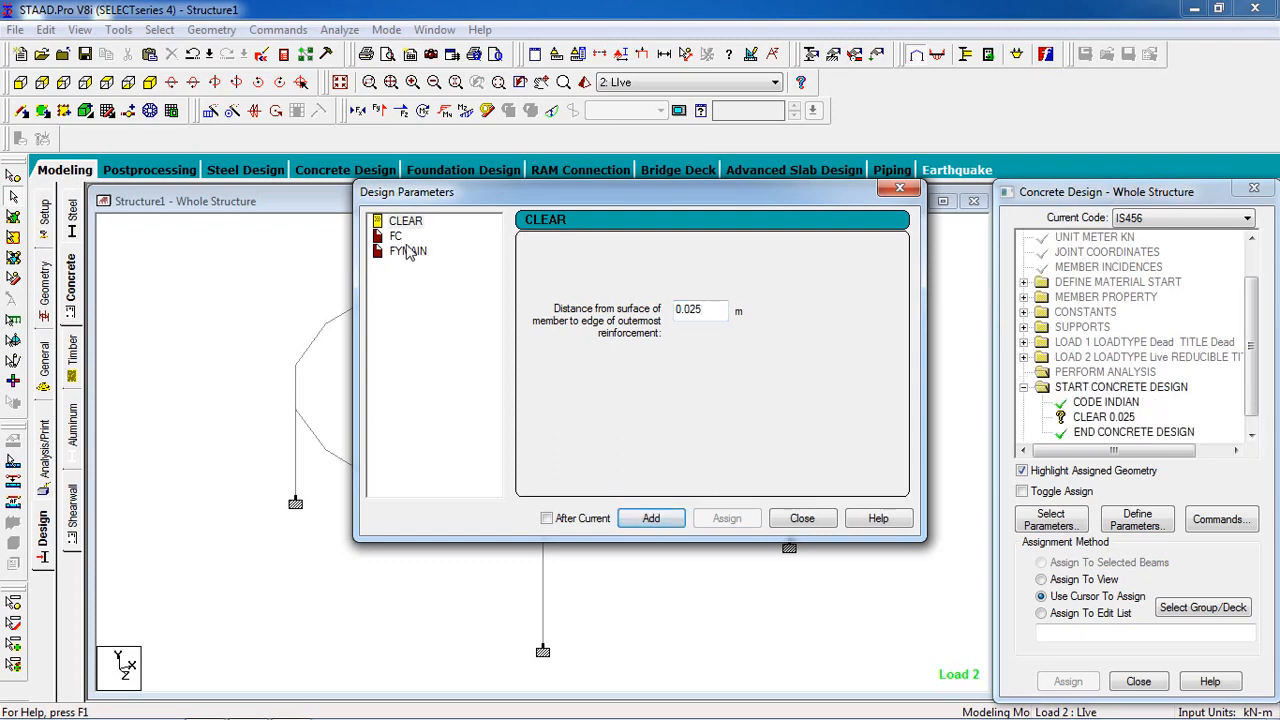
# Step: Add an FC design parameter with a concrete compressive strength of 20000 kN/m2
pyautogui.click(397, 237)
pyautogui.moveTo(717, 318); pyautogui.dragTo(546, 331)
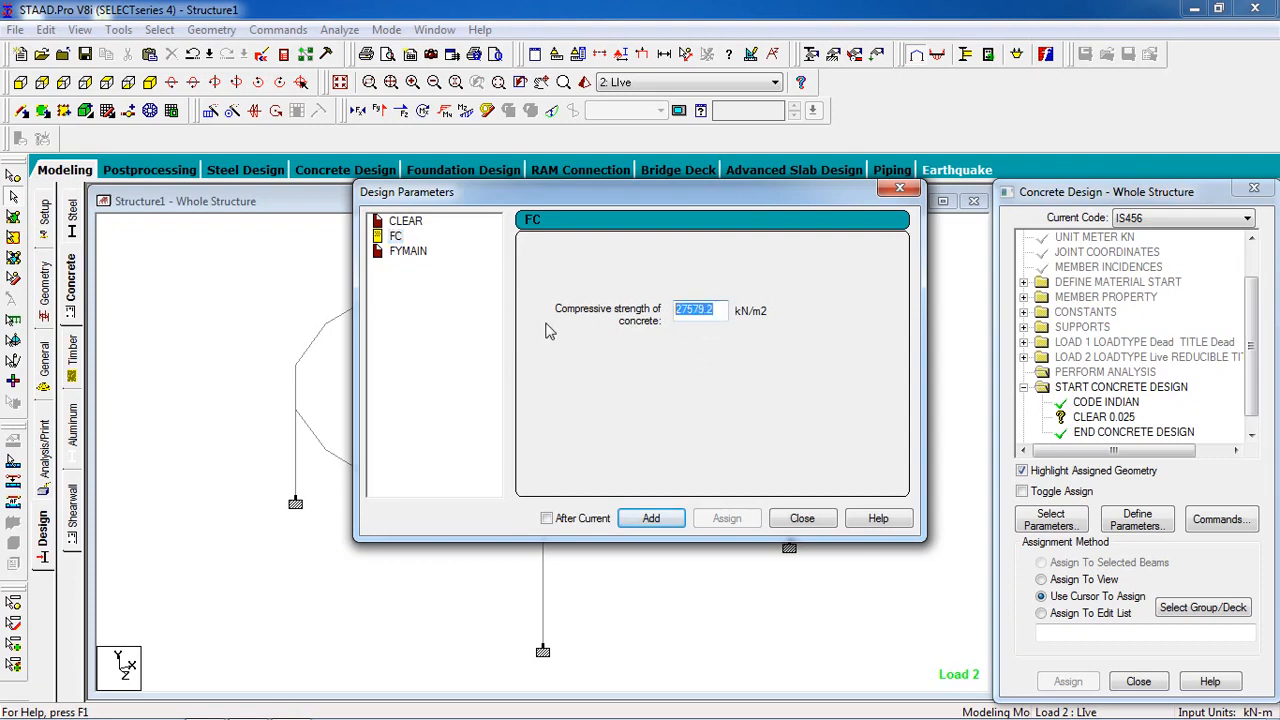
pyautogui.write('2000000')
pyautogui.click(651, 518)
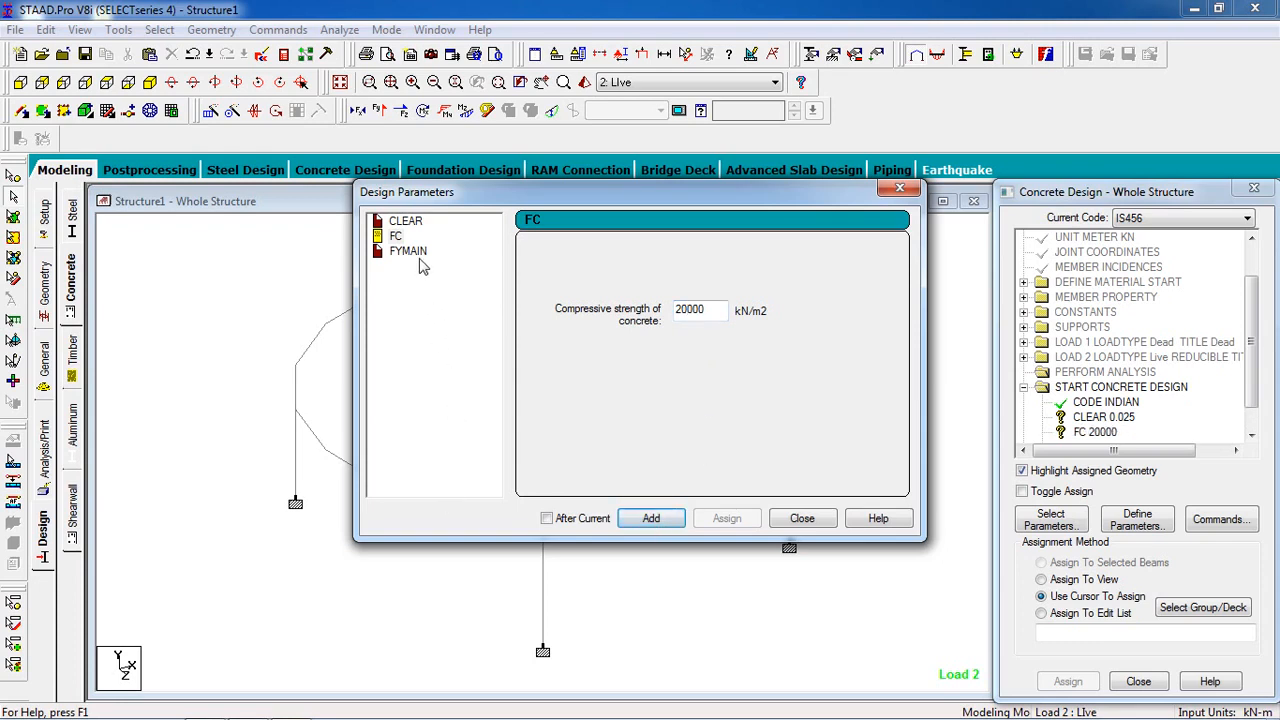
# Step: Add a FYMAIN design parameter with a main reinforcement yield strength of 415000 kN/m2 and finish defining parameters
pyautogui.click(412, 256)
pyautogui.doubleClick(694, 309)
pyautogui.write('4')
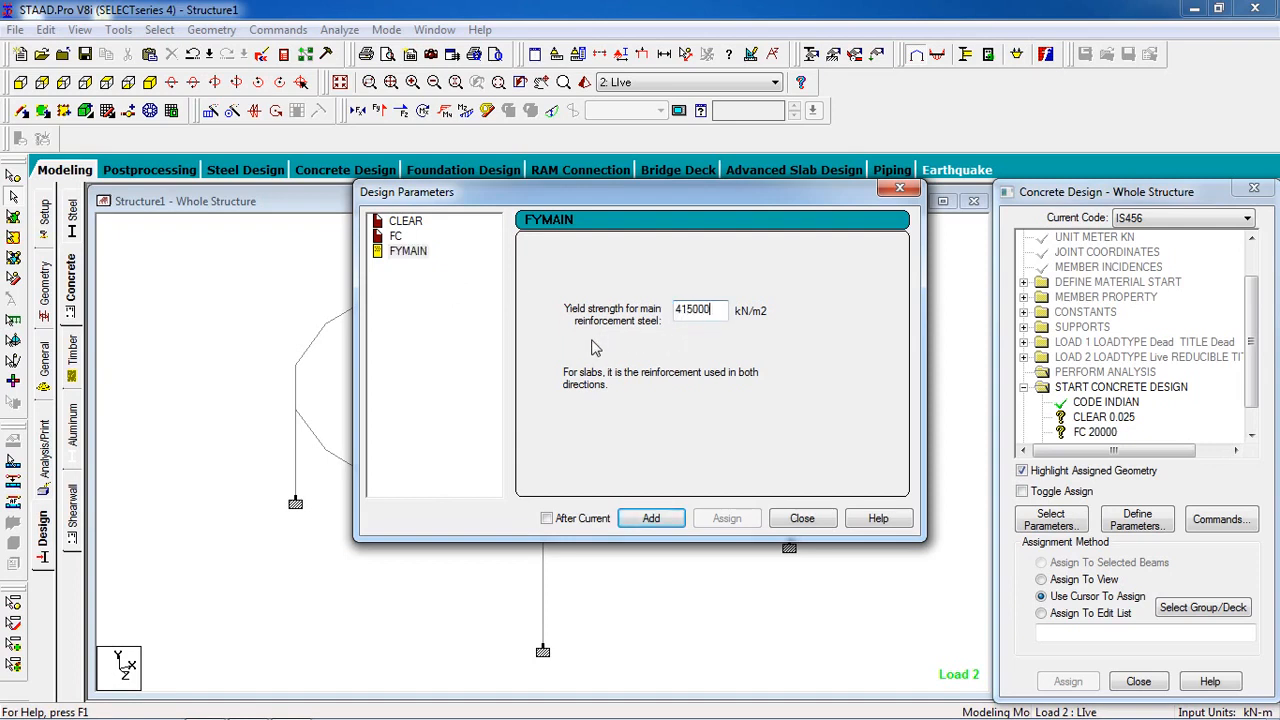
pyautogui.write('15000')
pyautogui.click(800, 520)
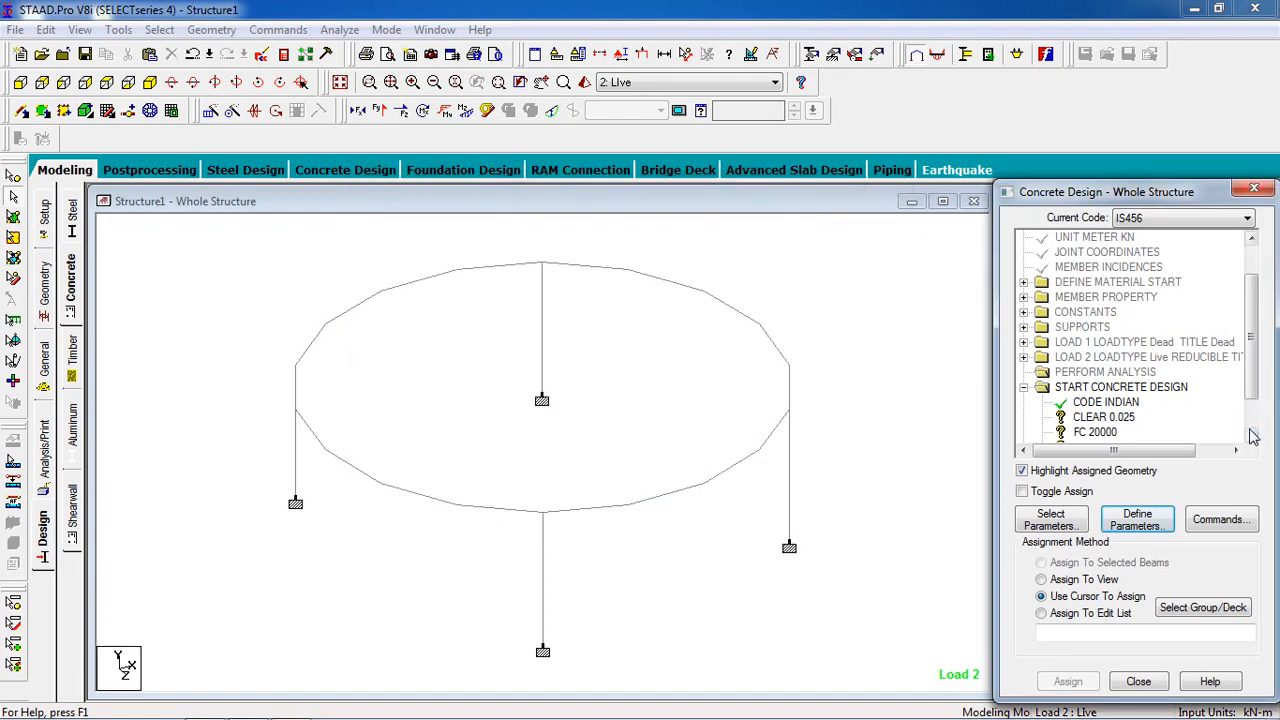
# Step: Assign the CLEAR 0.025 parameter to all members in the view
pyautogui.scroll(-1, 1250, 436)
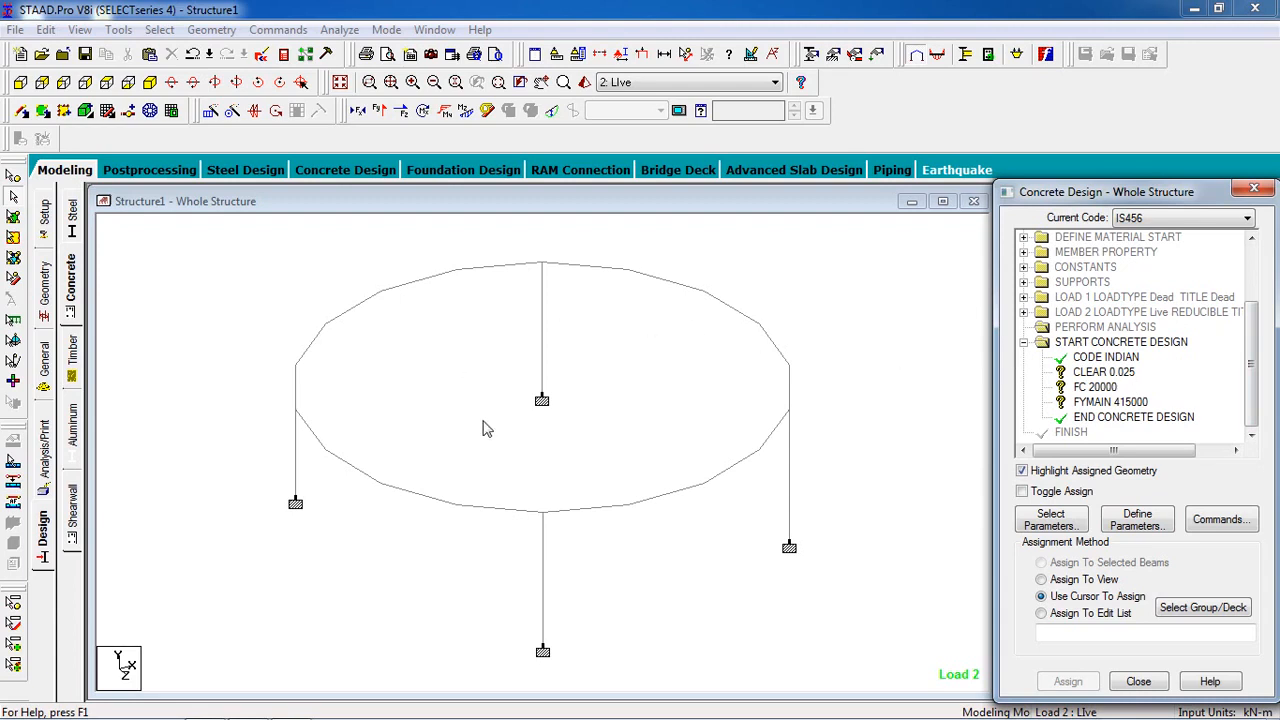
pyautogui.click(1107, 374)
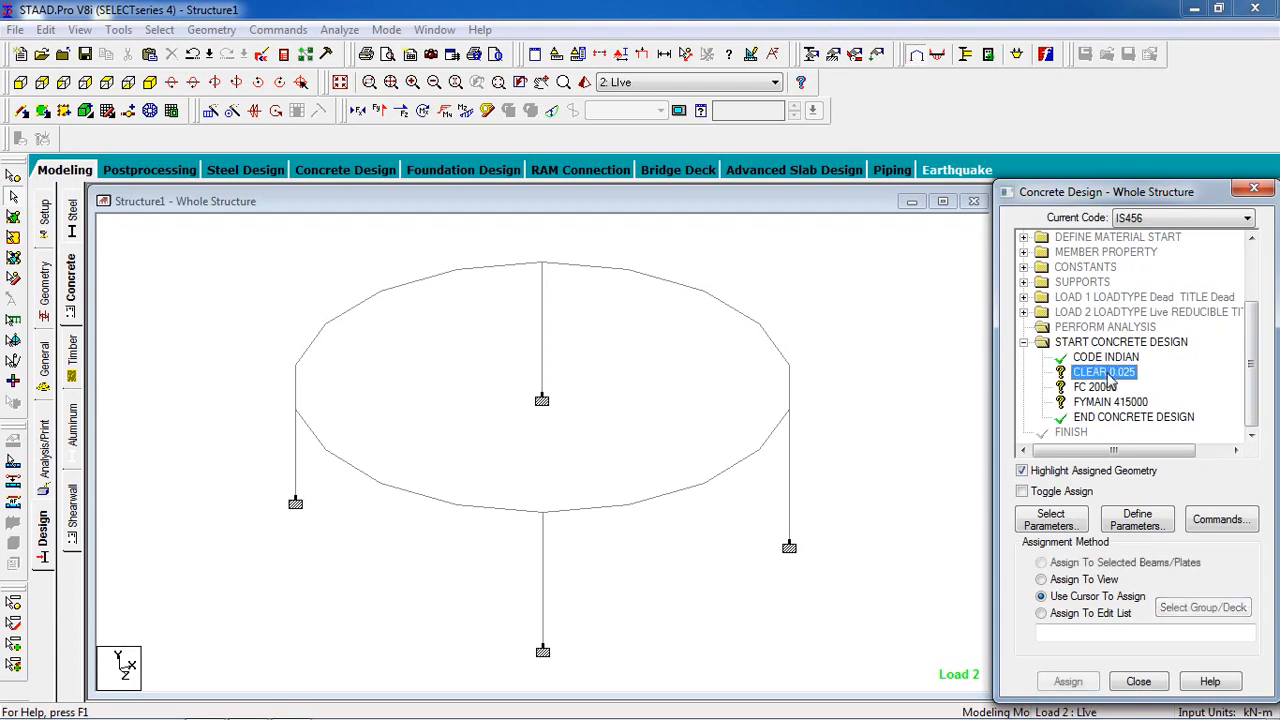
pyautogui.click(1084, 580)
pyautogui.click(1067, 681)
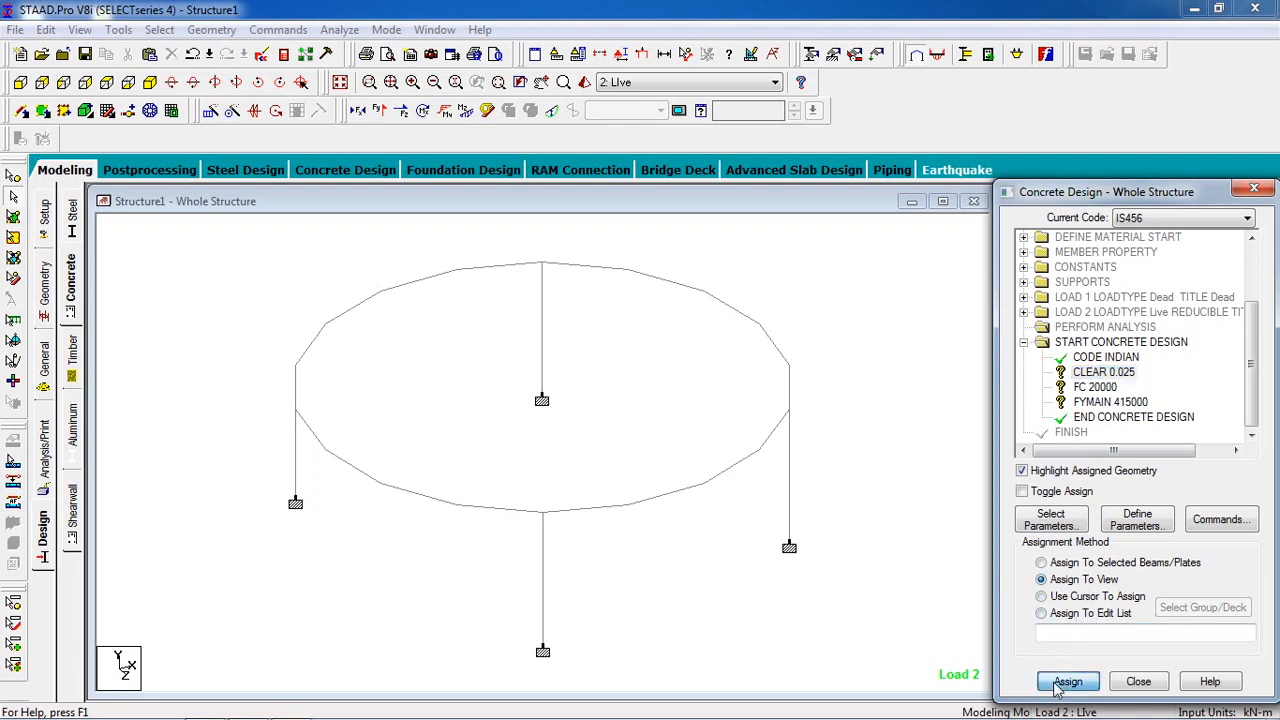
pyautogui.click(1130, 492)
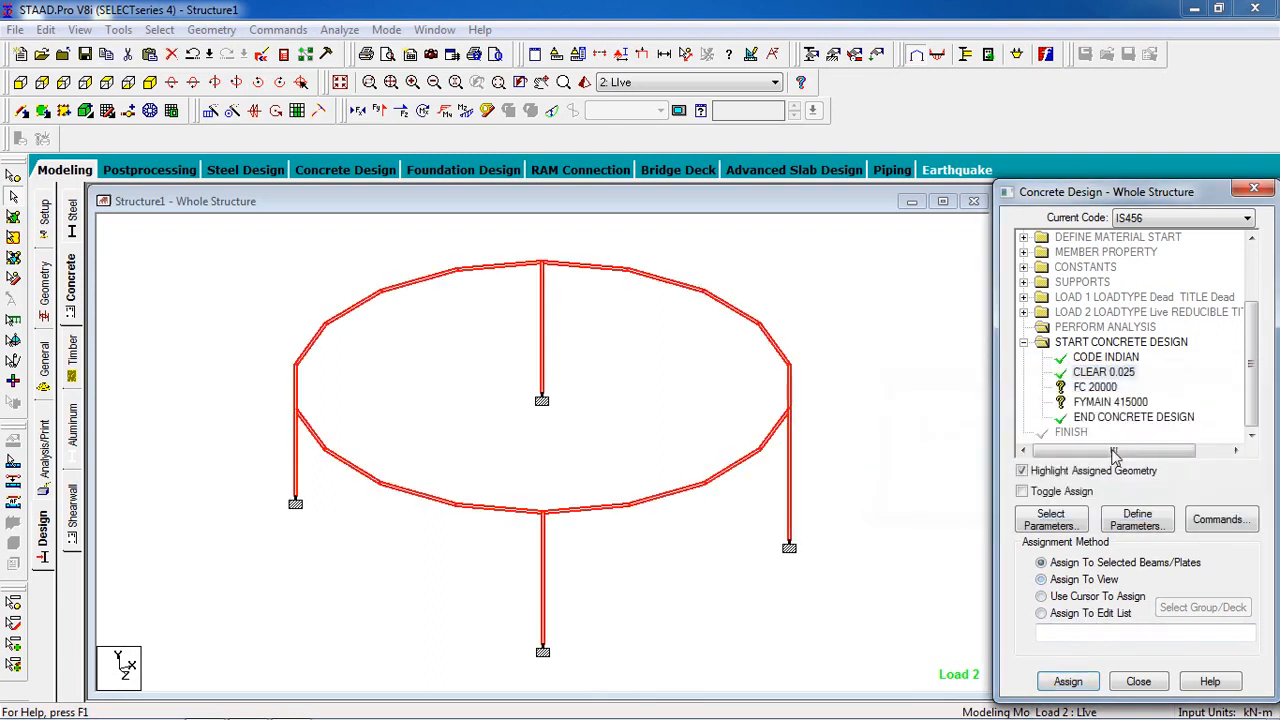
# Step: Assign the FC 20000 parameter to all members in the view
pyautogui.click(1110, 389)
pyautogui.click(1072, 594)
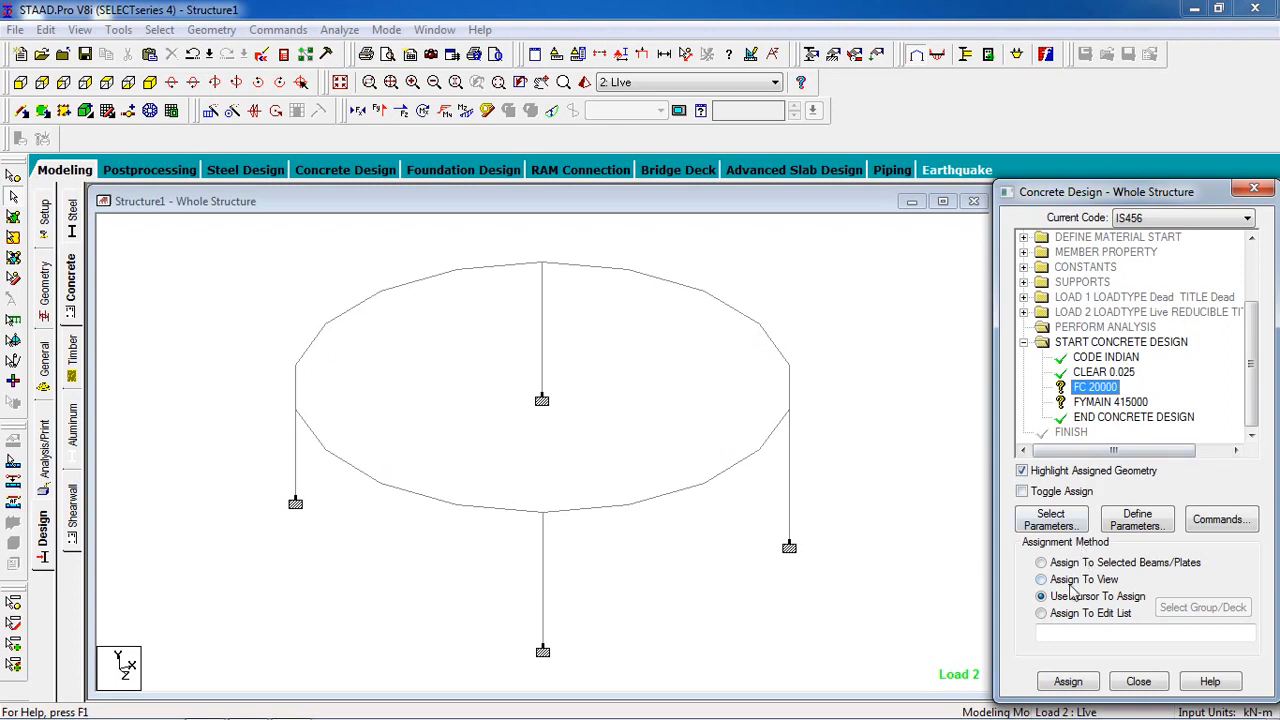
pyautogui.click(1075, 581)
pyautogui.click(1067, 681)
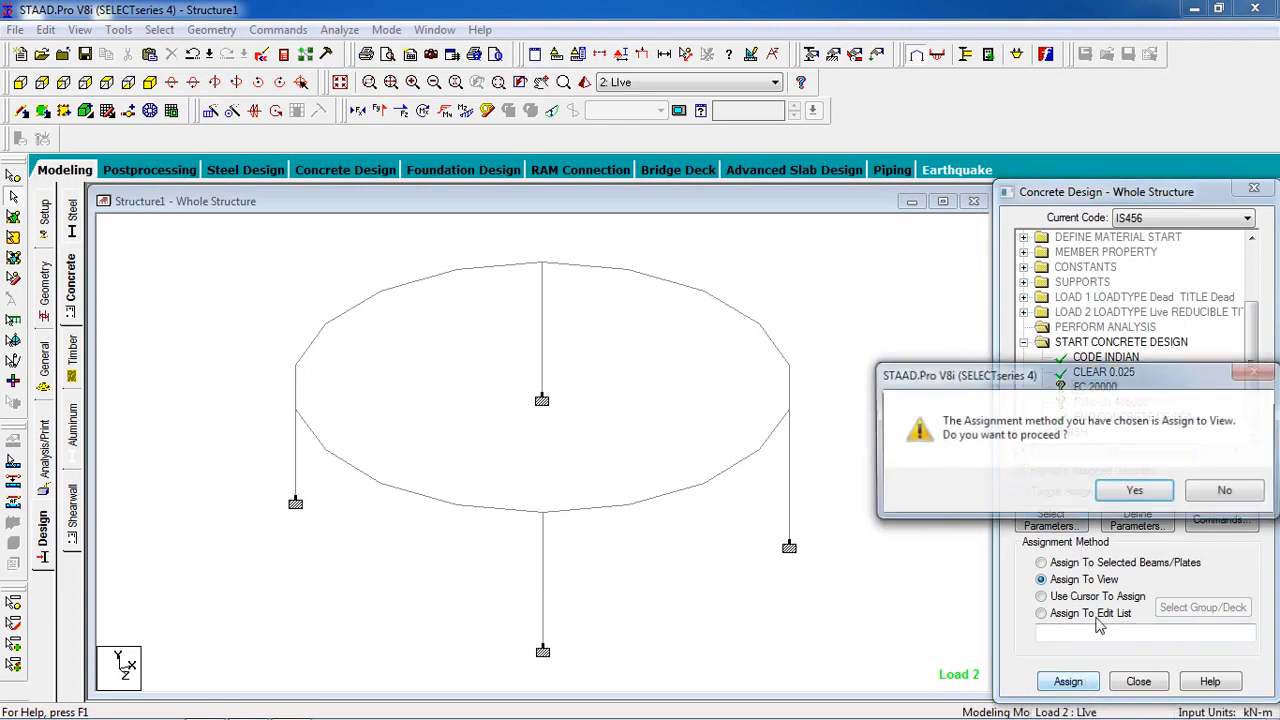
pyautogui.click(1140, 500)
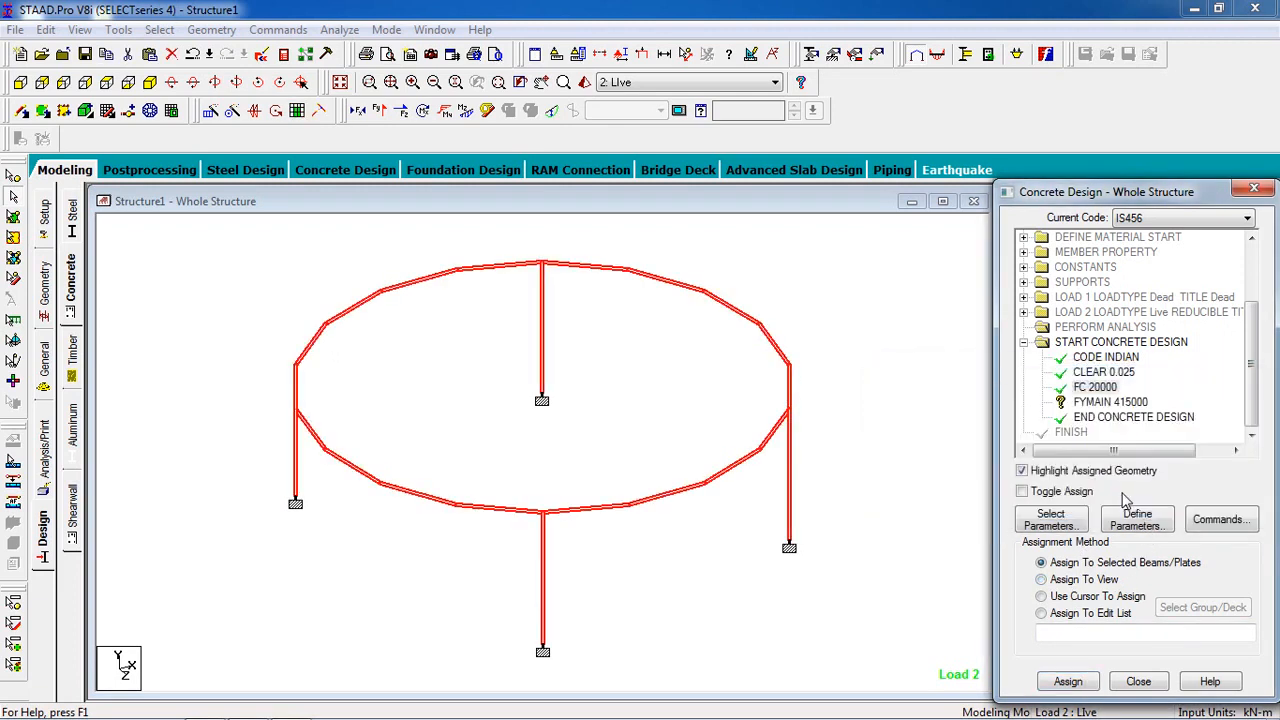
# Step: Assign the FYMAIN 415000 parameter to all members in the view
pyautogui.click(1110, 402)
pyautogui.click(1072, 580)
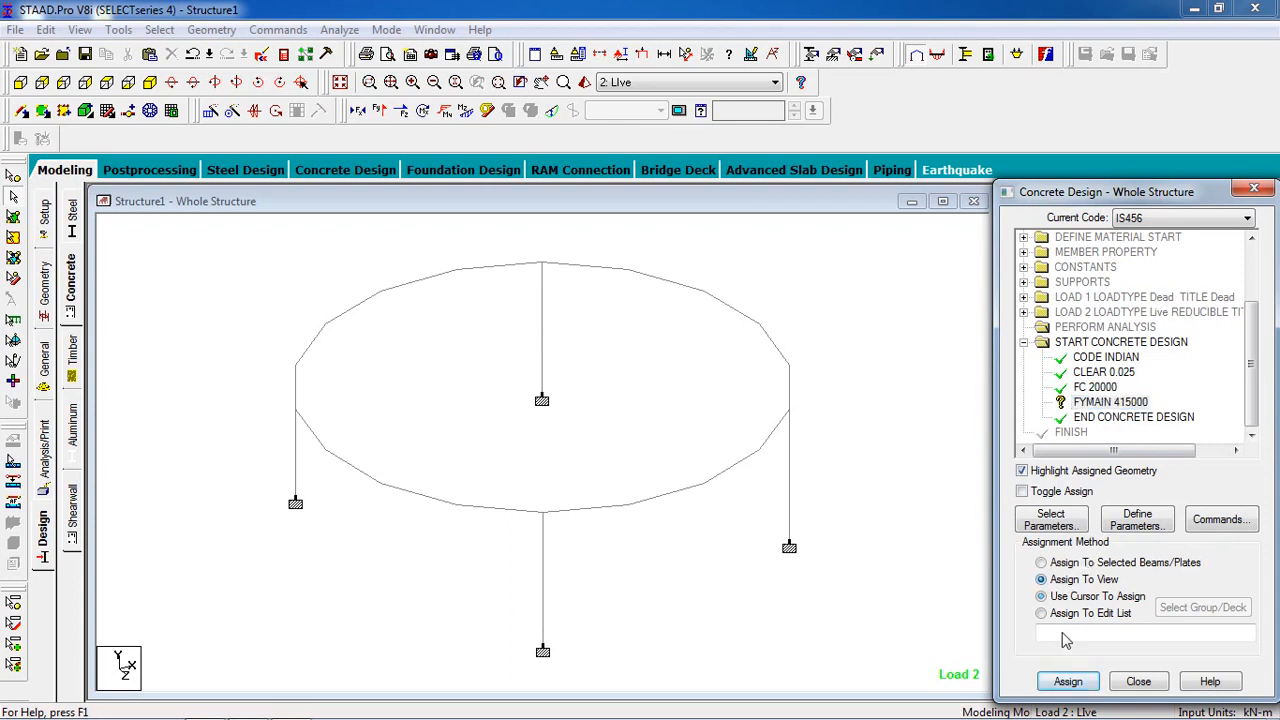
pyautogui.click(1067, 681)
pyautogui.click(1130, 489)
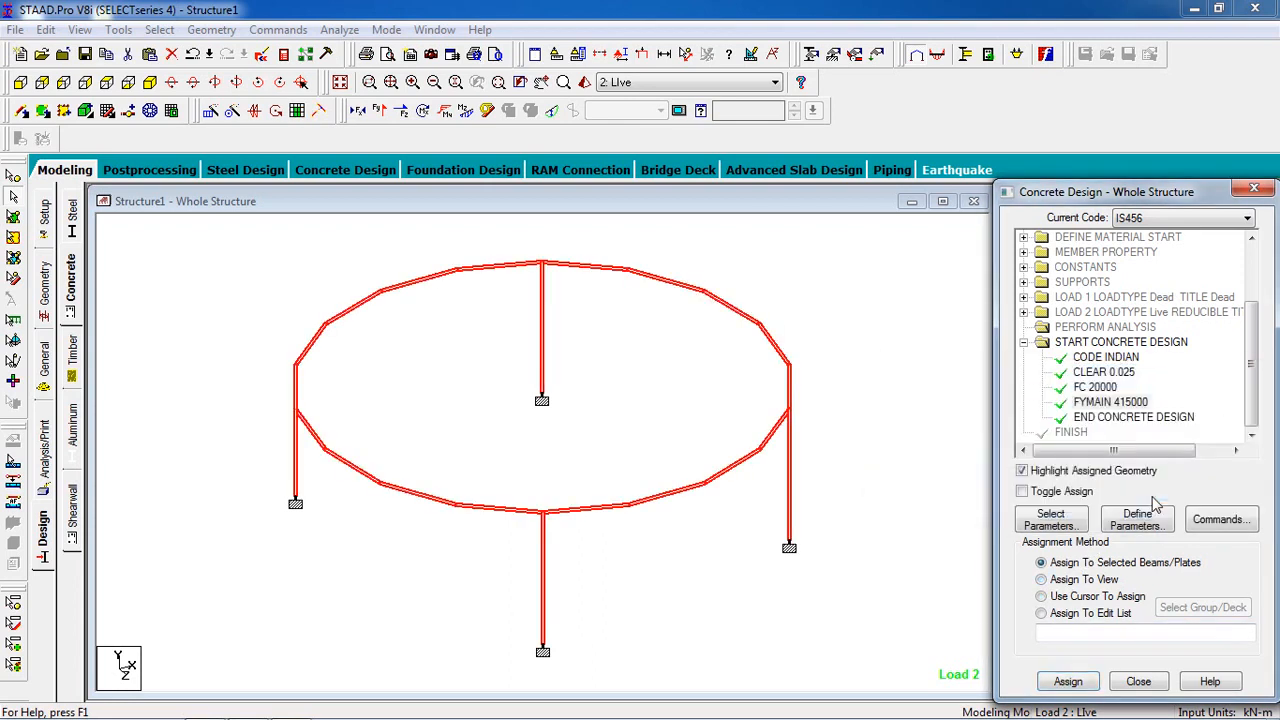
# Step: Add the DESIGN BEAM and DESIGN COLUMN commands to the concrete design
pyautogui.click(1222, 521)
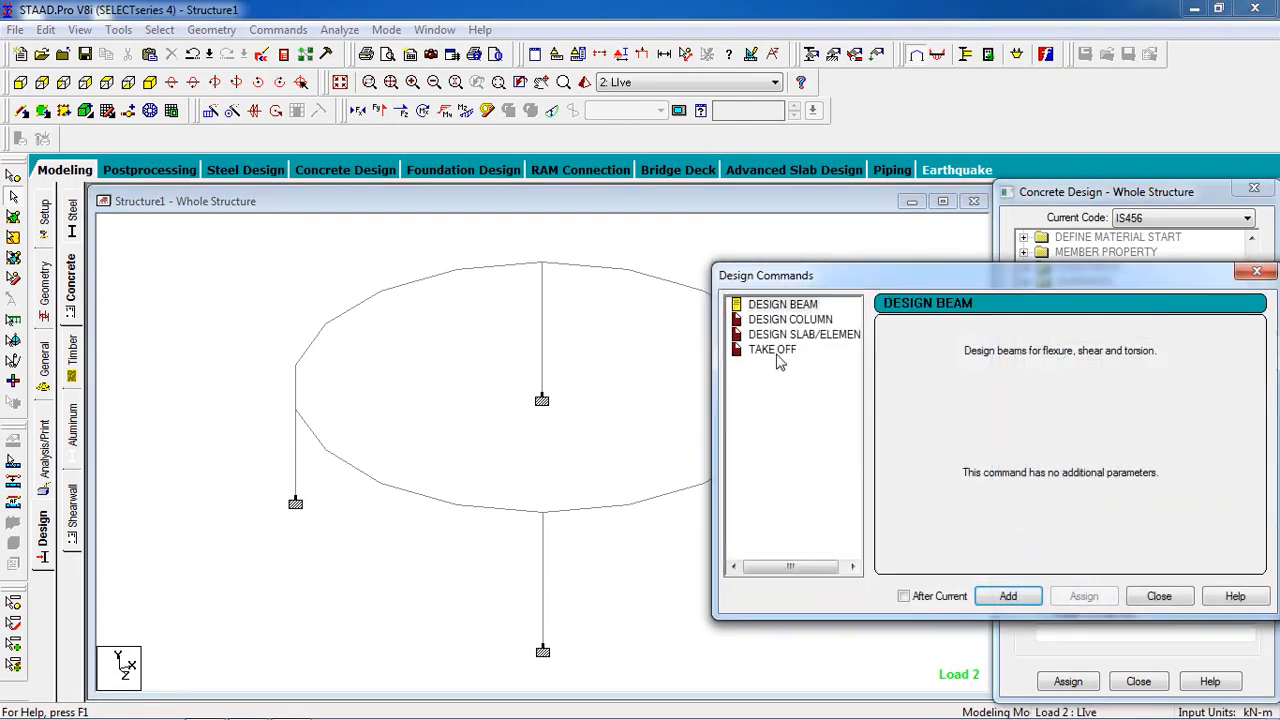
pyautogui.moveTo(810, 279); pyautogui.dragTo(575, 205)
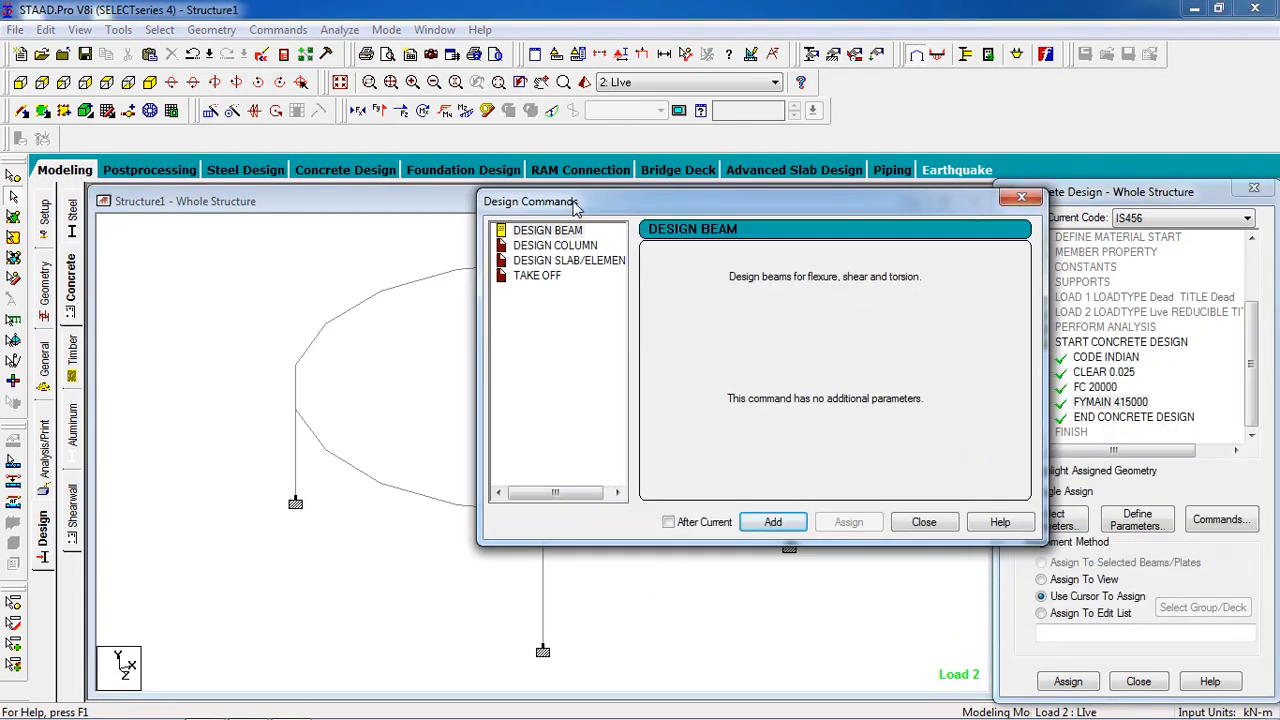
pyautogui.click(541, 231)
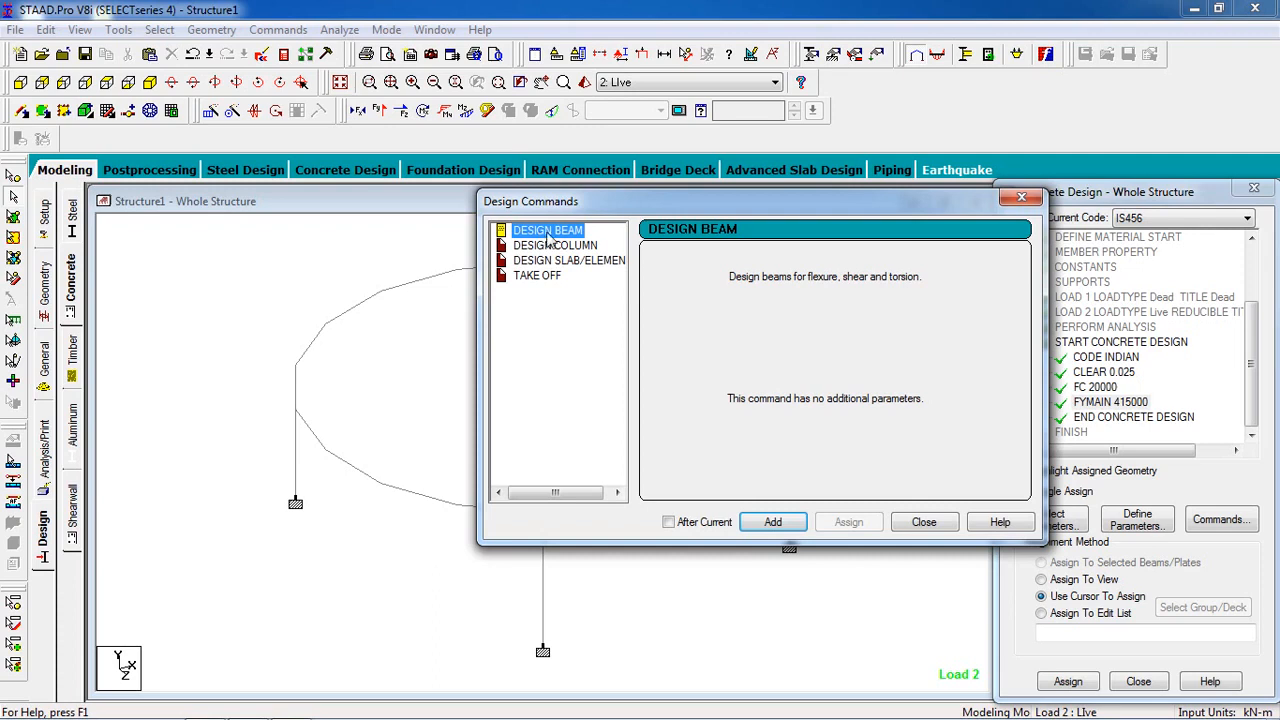
pyautogui.click(775, 522)
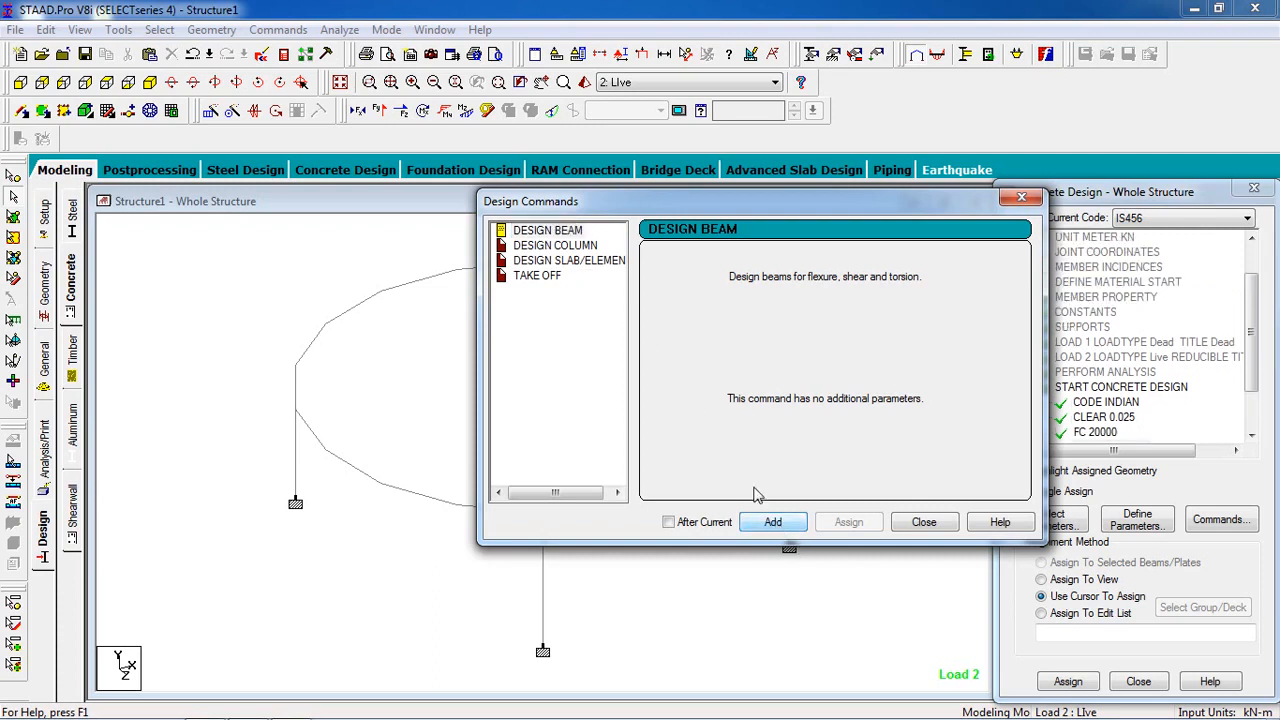
pyautogui.click(531, 248)
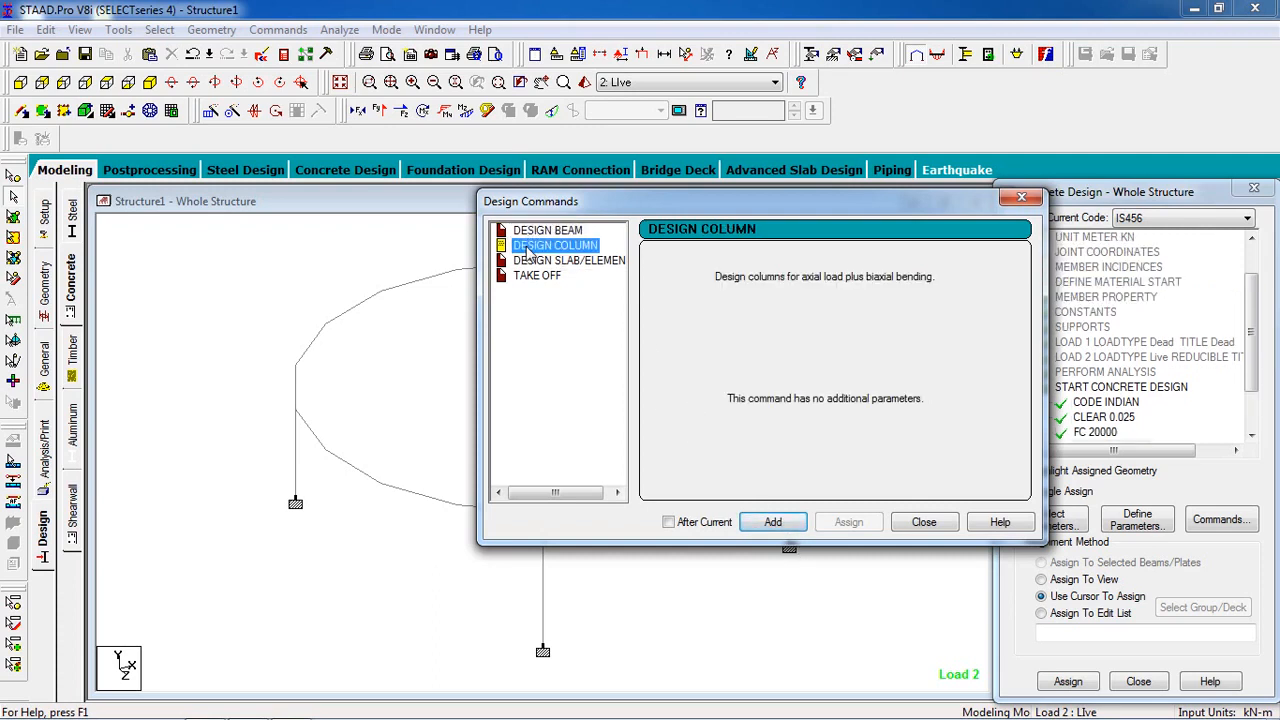
pyautogui.click(788, 530)
pyautogui.click(924, 522)
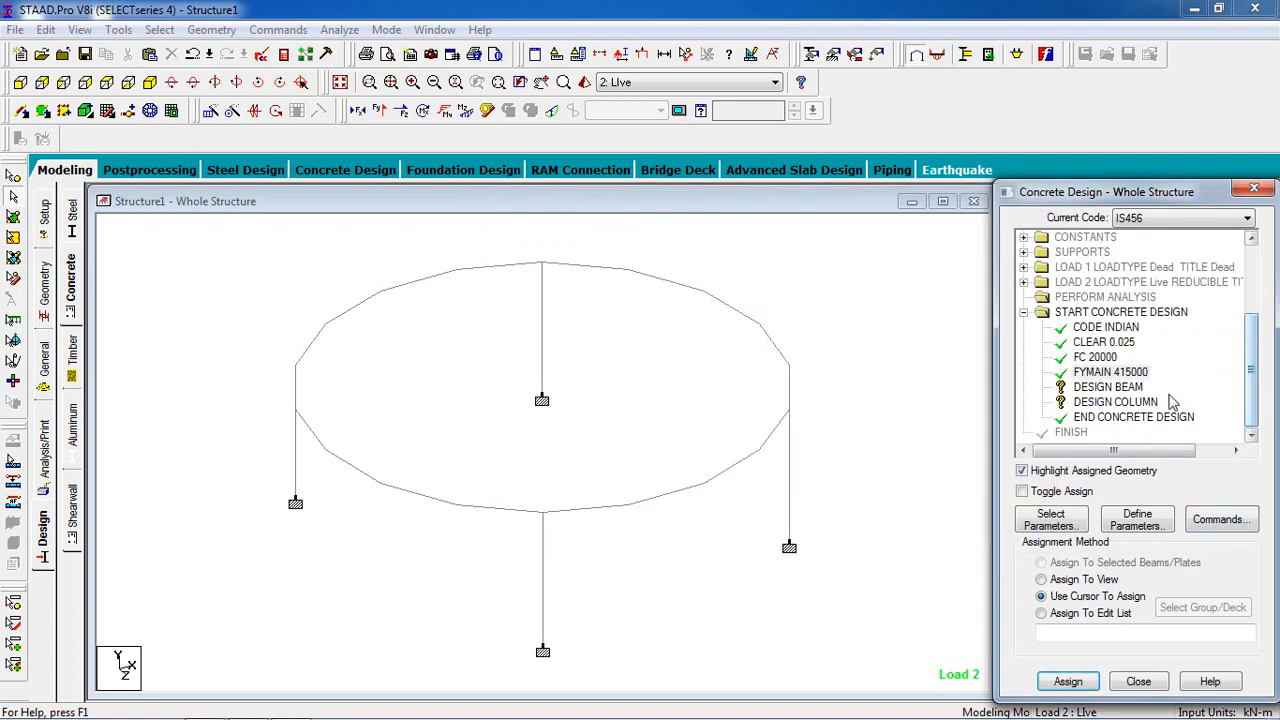
# Step: Assign the DESIGN BEAM command to the selected ring beam members only, leaving all four columns out of the selection
pyautogui.click(1128, 389)
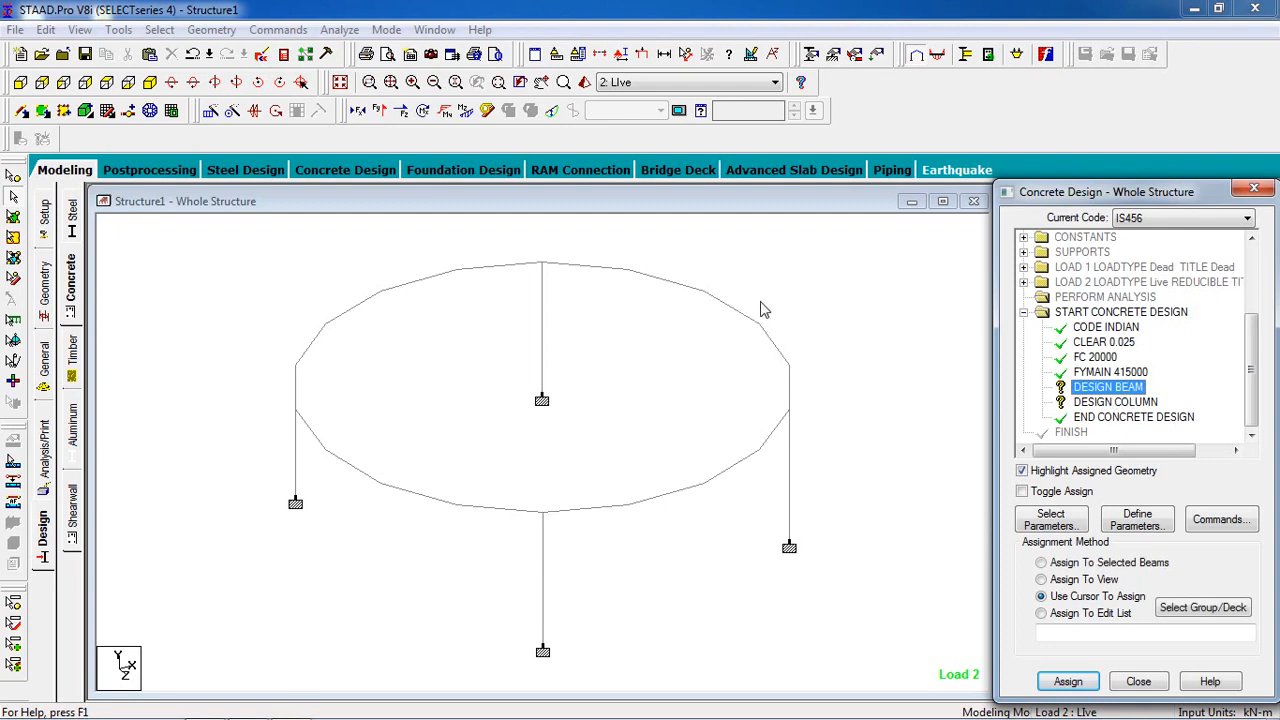
pyautogui.click(810, 354)
pyautogui.moveTo(571, 438); pyautogui.dragTo(232, 522)
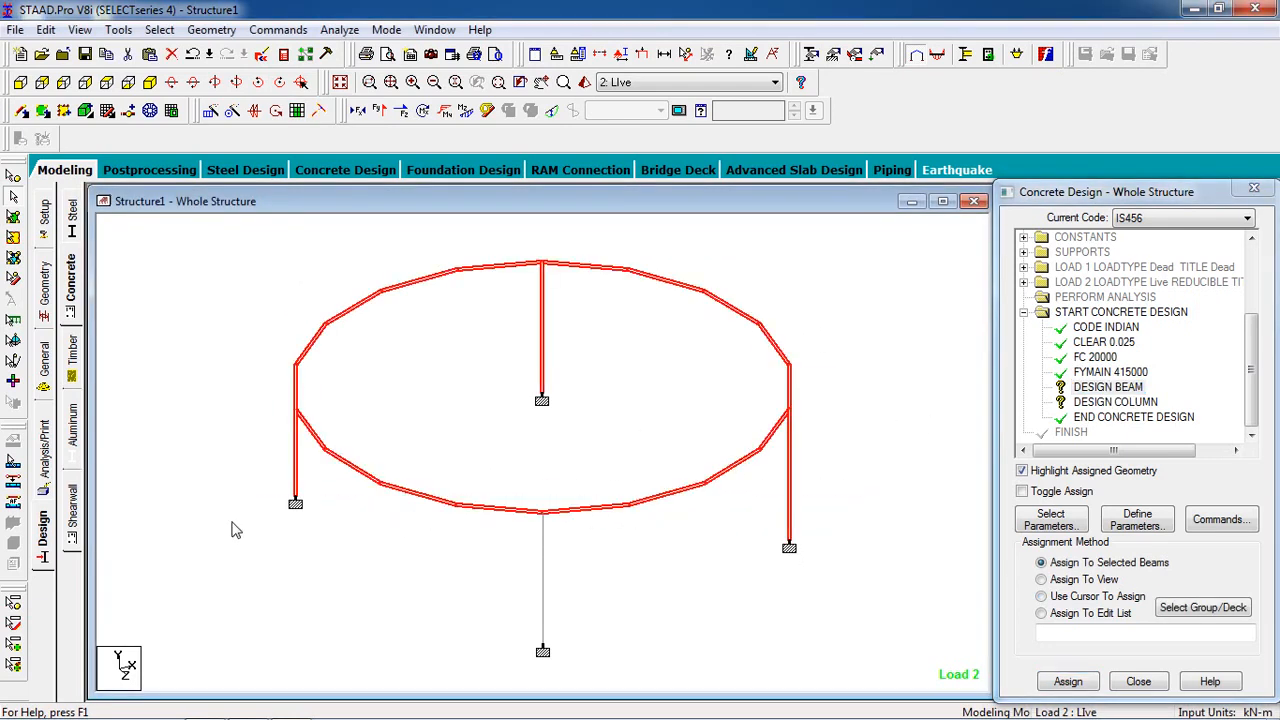
pyautogui.keyDown('ctrl'); pyautogui.click(296, 465); pyautogui.keyUp('ctrl')
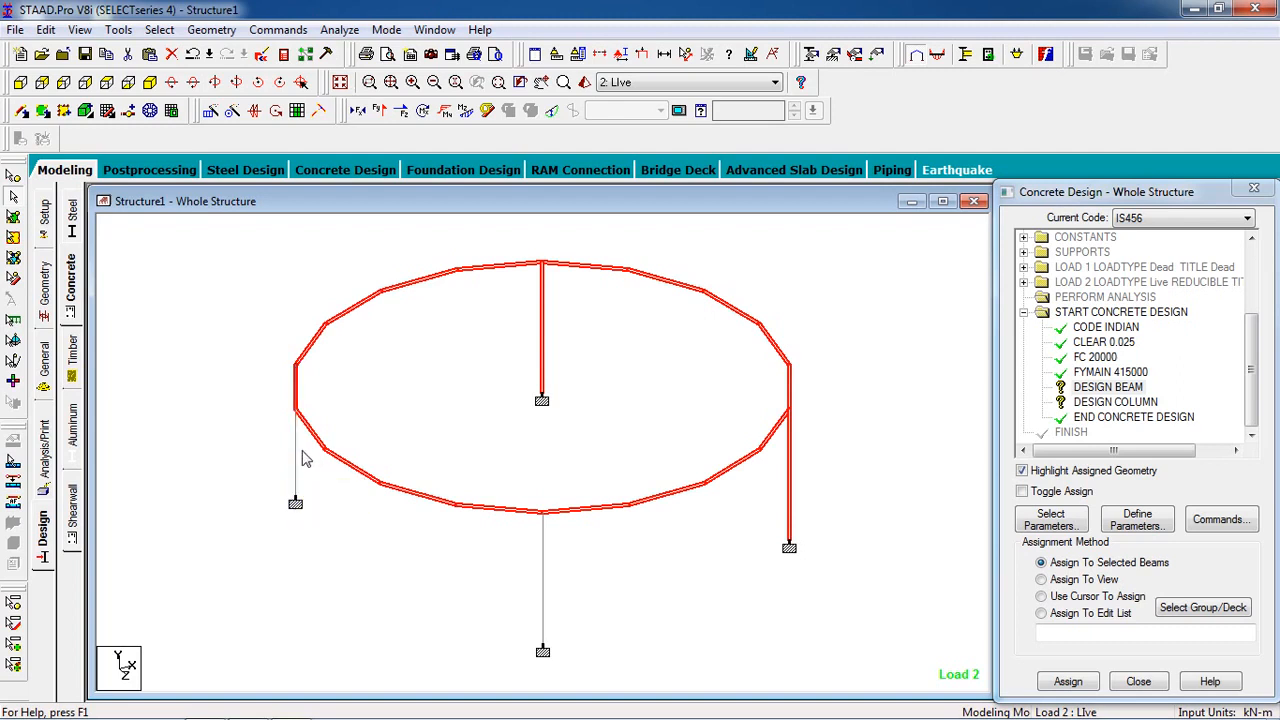
pyautogui.keyDown('ctrl'); pyautogui.click(544, 352); pyautogui.keyUp('ctrl')
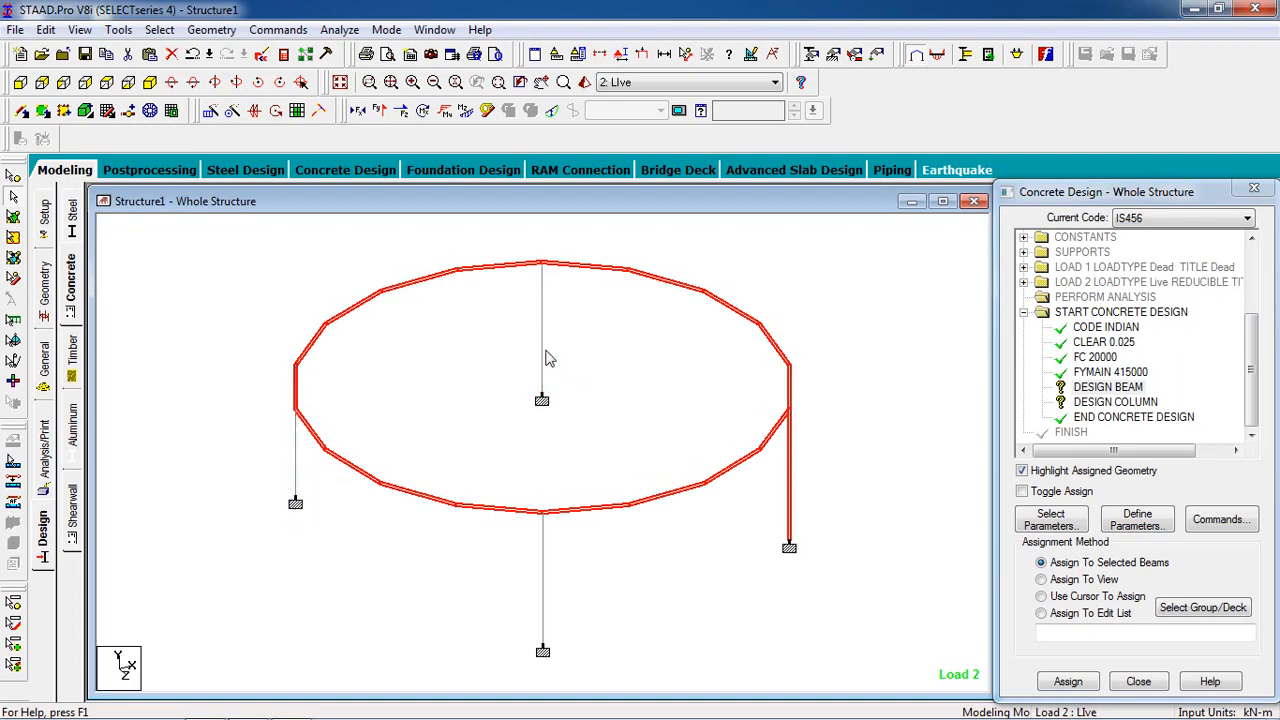
pyautogui.keyDown('ctrl'); pyautogui.click(791, 518); pyautogui.keyUp('ctrl')
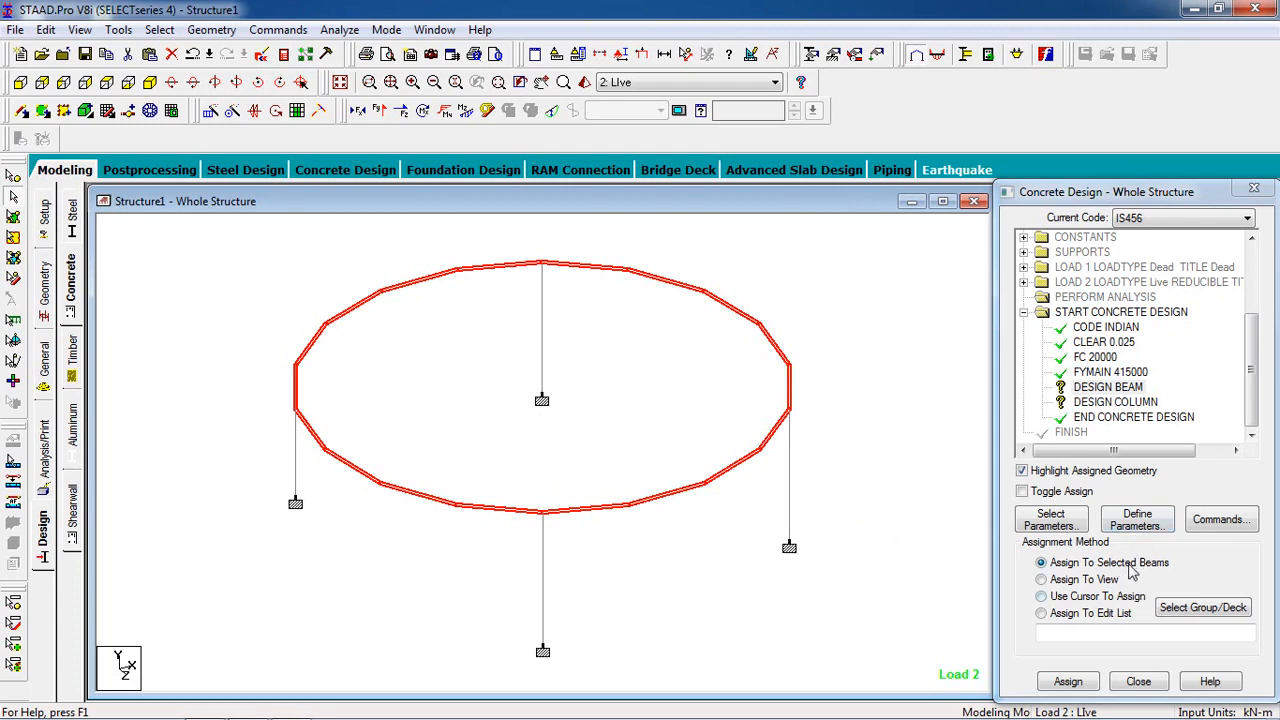
pyautogui.click(1068, 683)
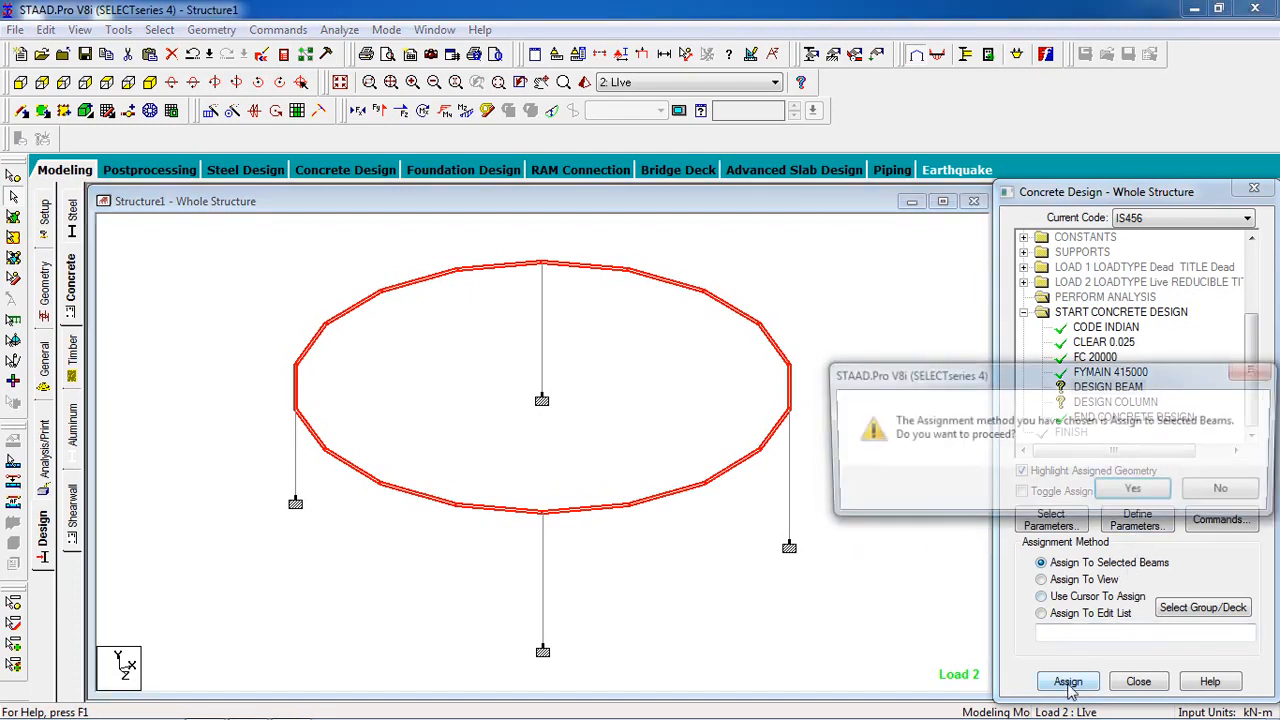
pyautogui.click(1135, 491)
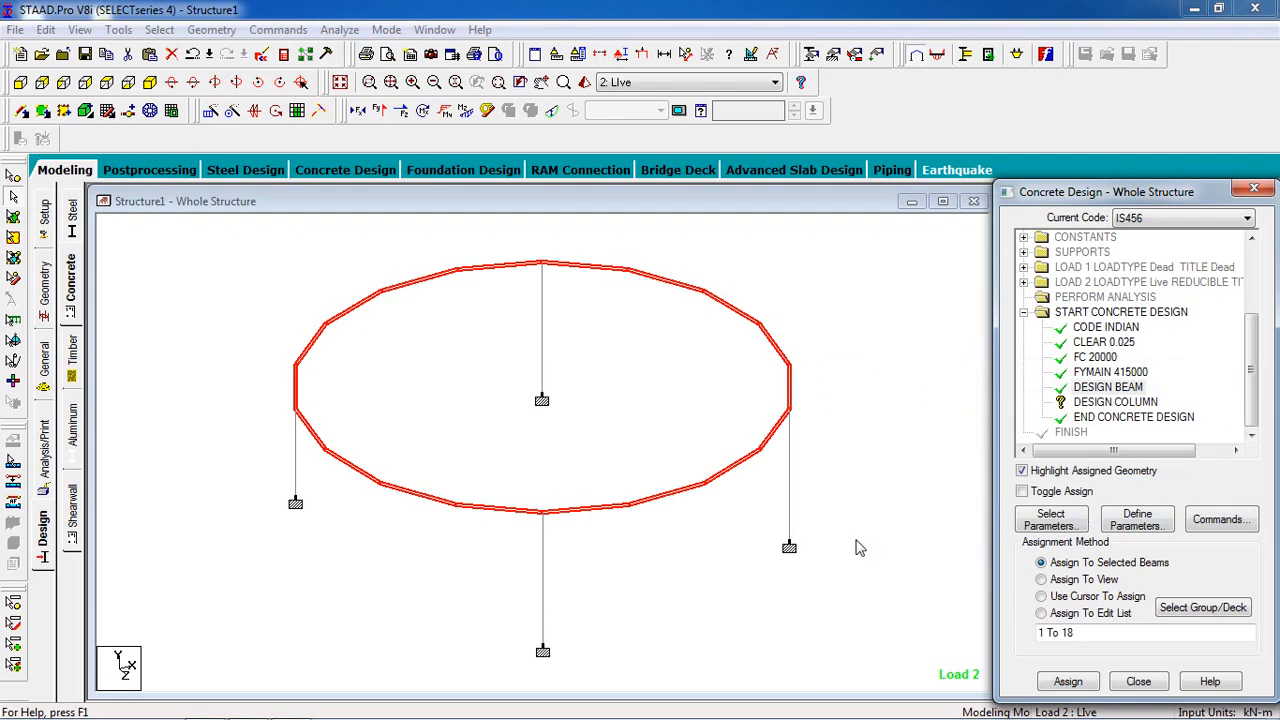
# Step: Assign the DESIGN COLUMN command to the four selected columns only
pyautogui.click(1131, 402)
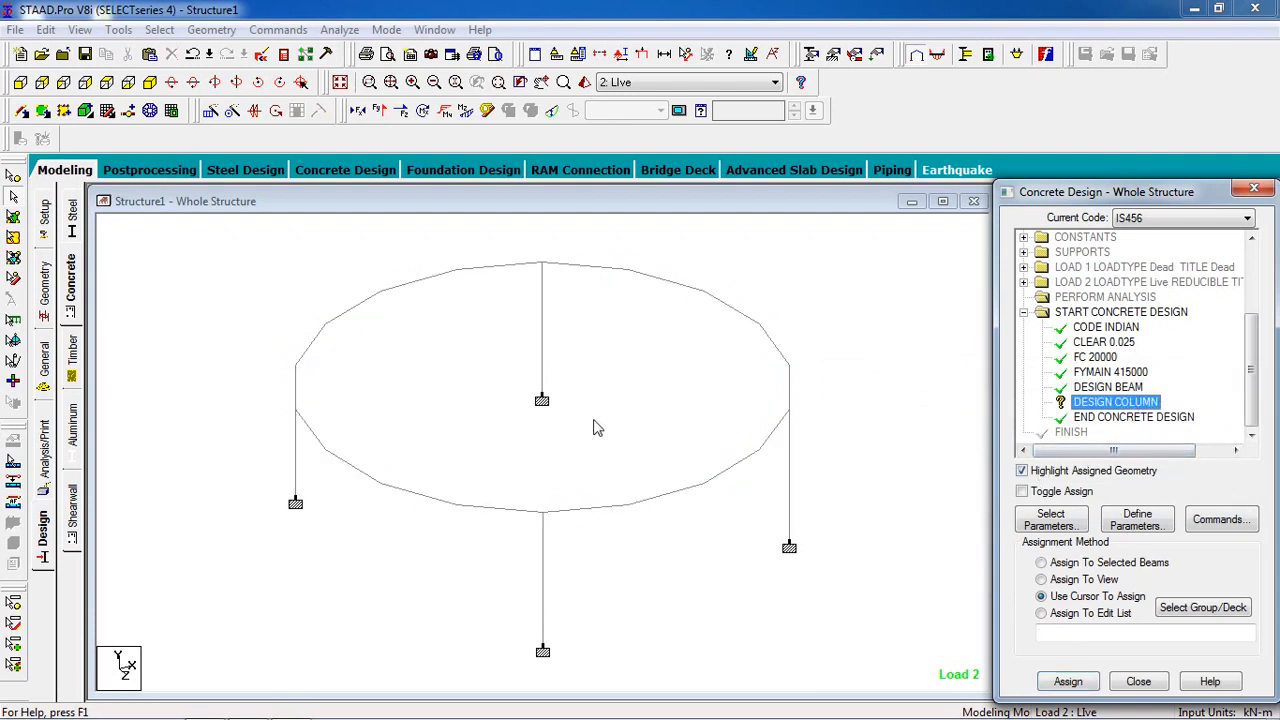
pyautogui.click(543, 363)
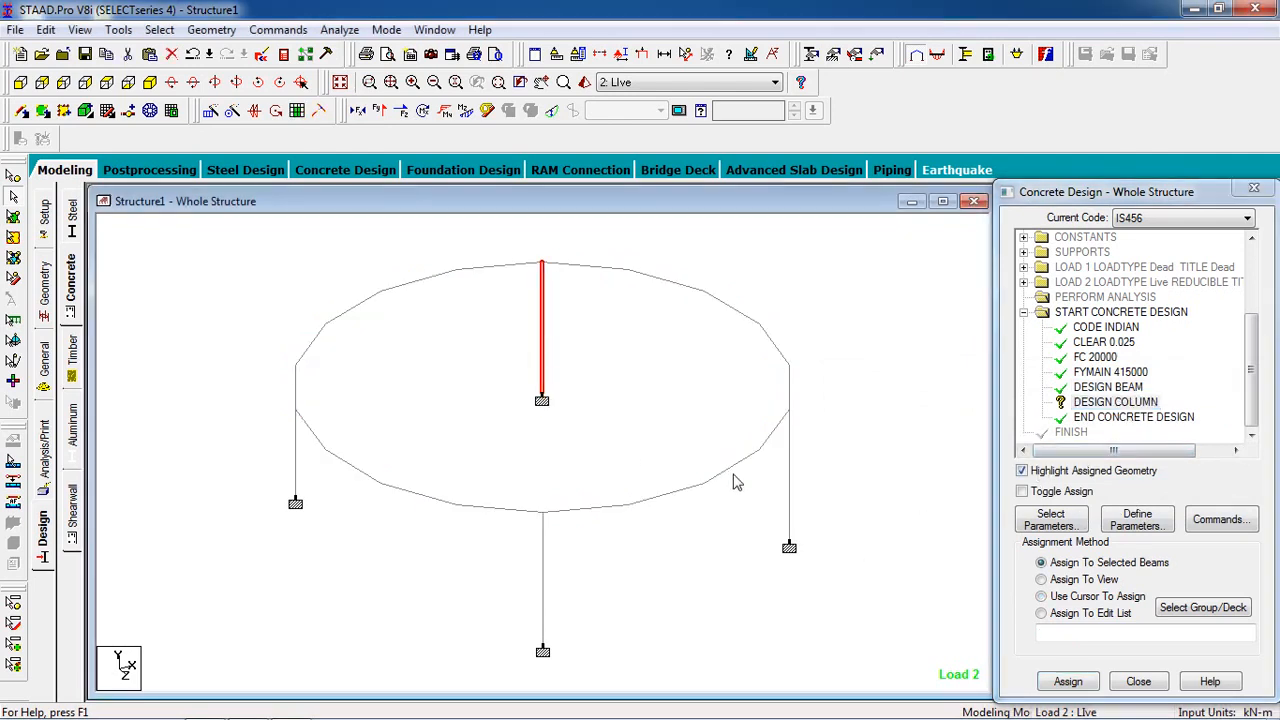
pyautogui.click(790, 500)
pyautogui.click(543, 542)
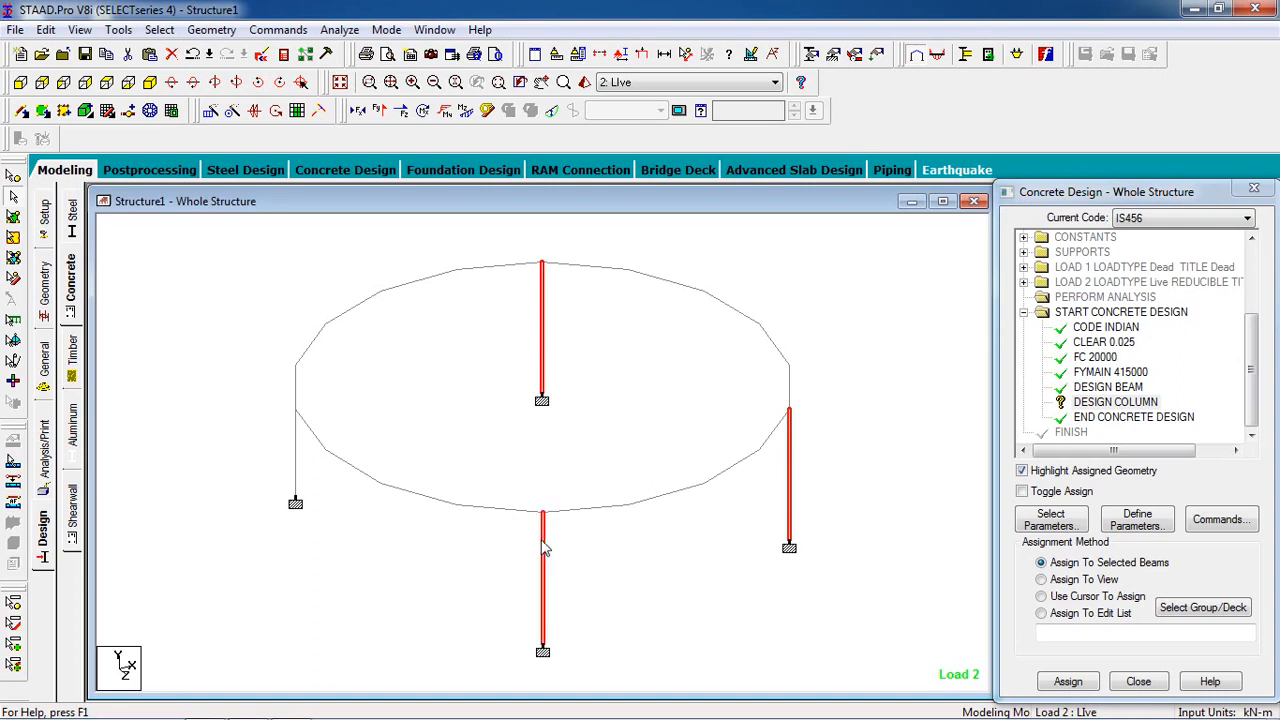
pyautogui.click(296, 465)
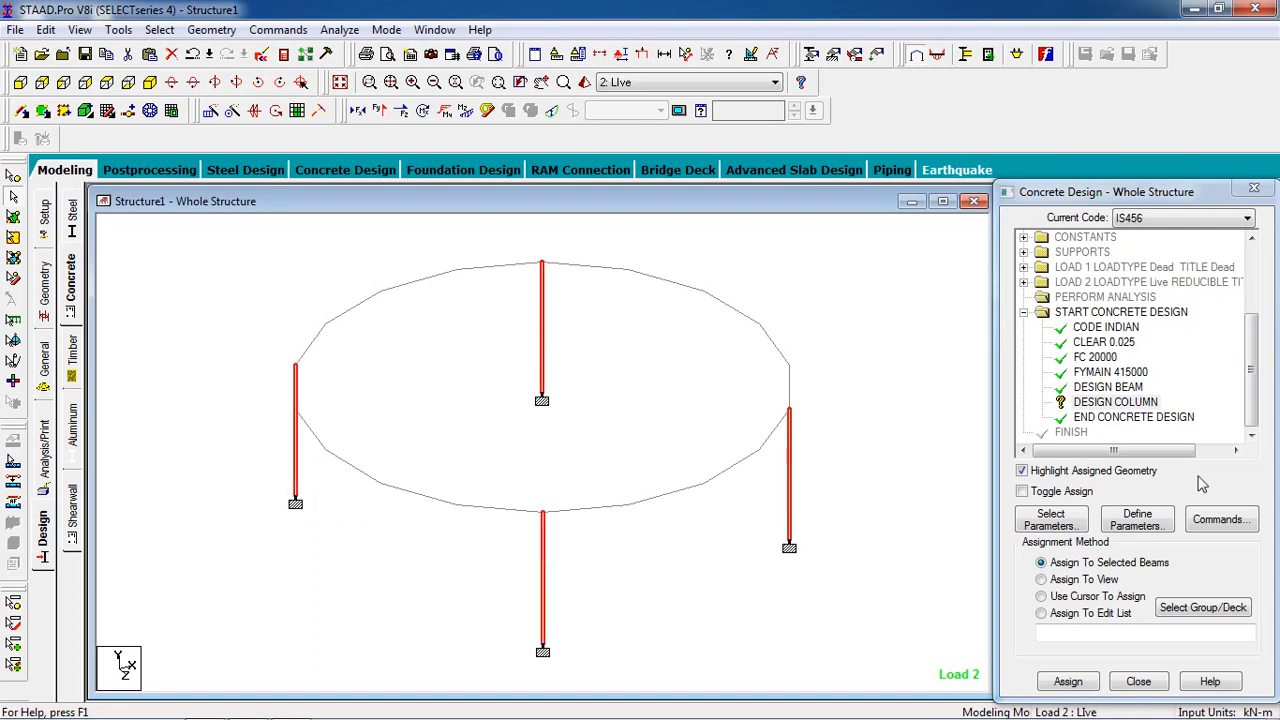
pyautogui.click(1055, 688)
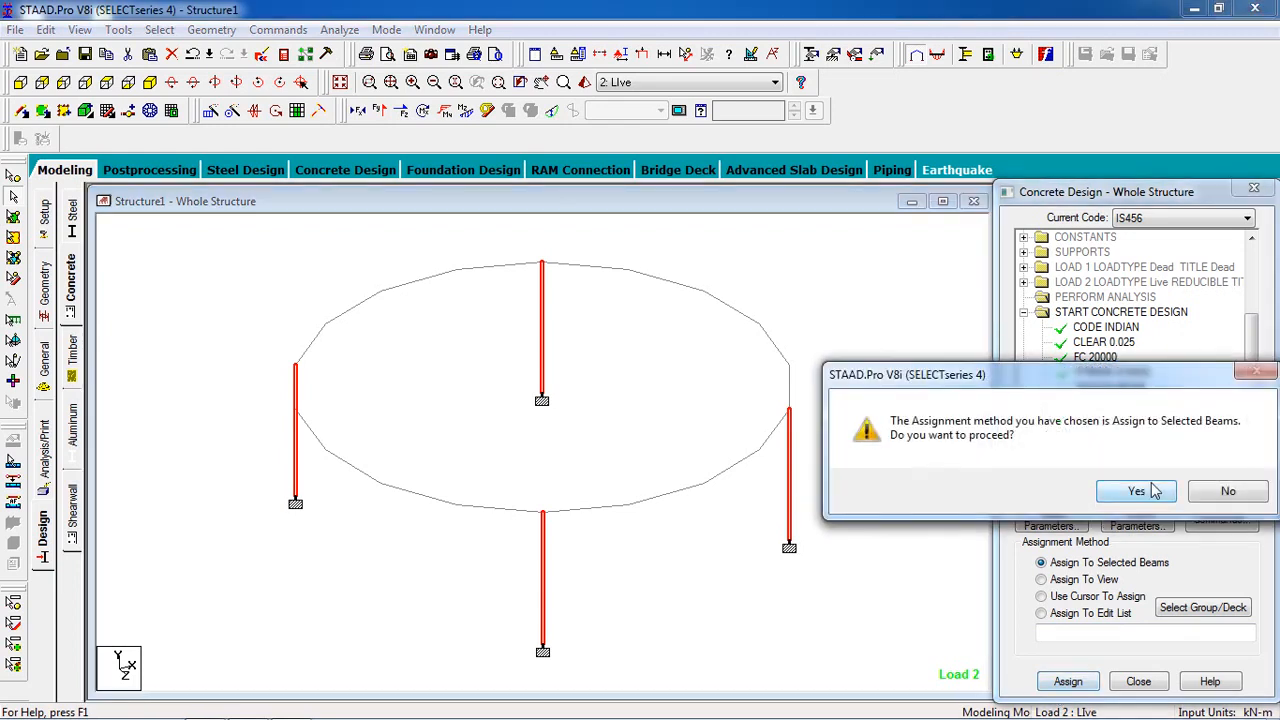
pyautogui.click(1134, 491)
pyautogui.click(880, 534)
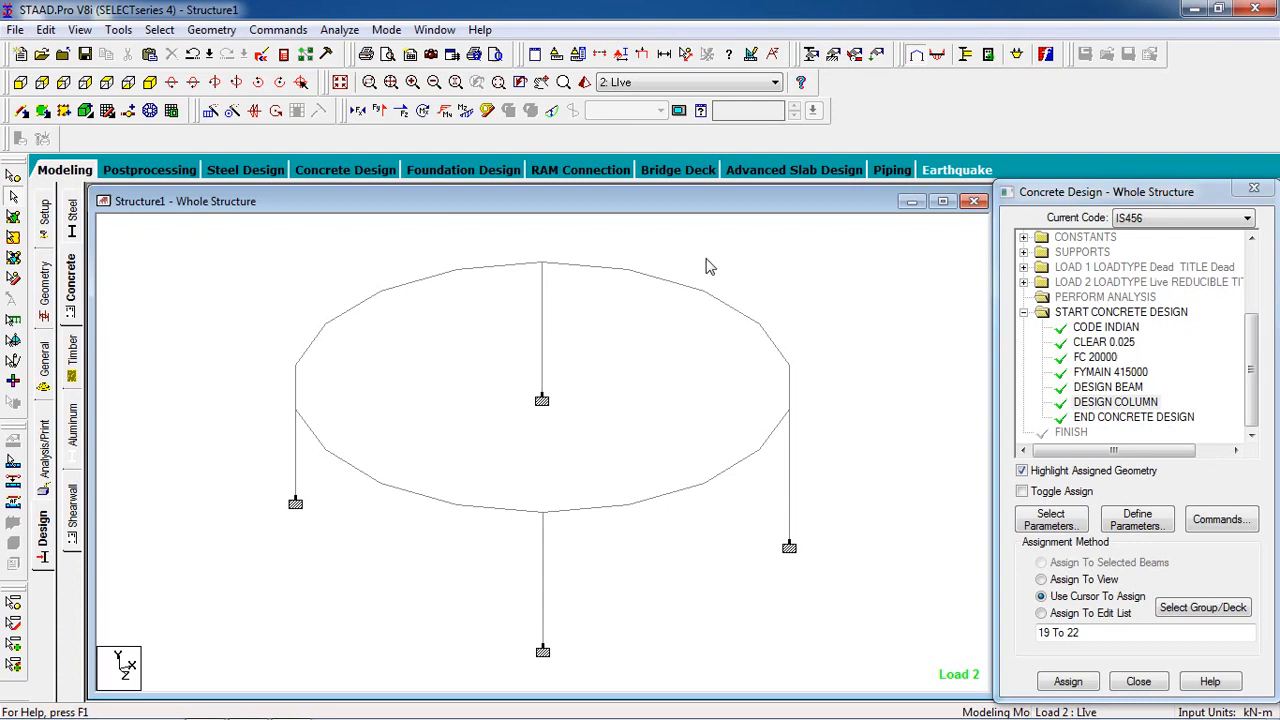
# Step: Add another PERFORM ANALYSIS command after the concrete design commands
pyautogui.click(277, 32)
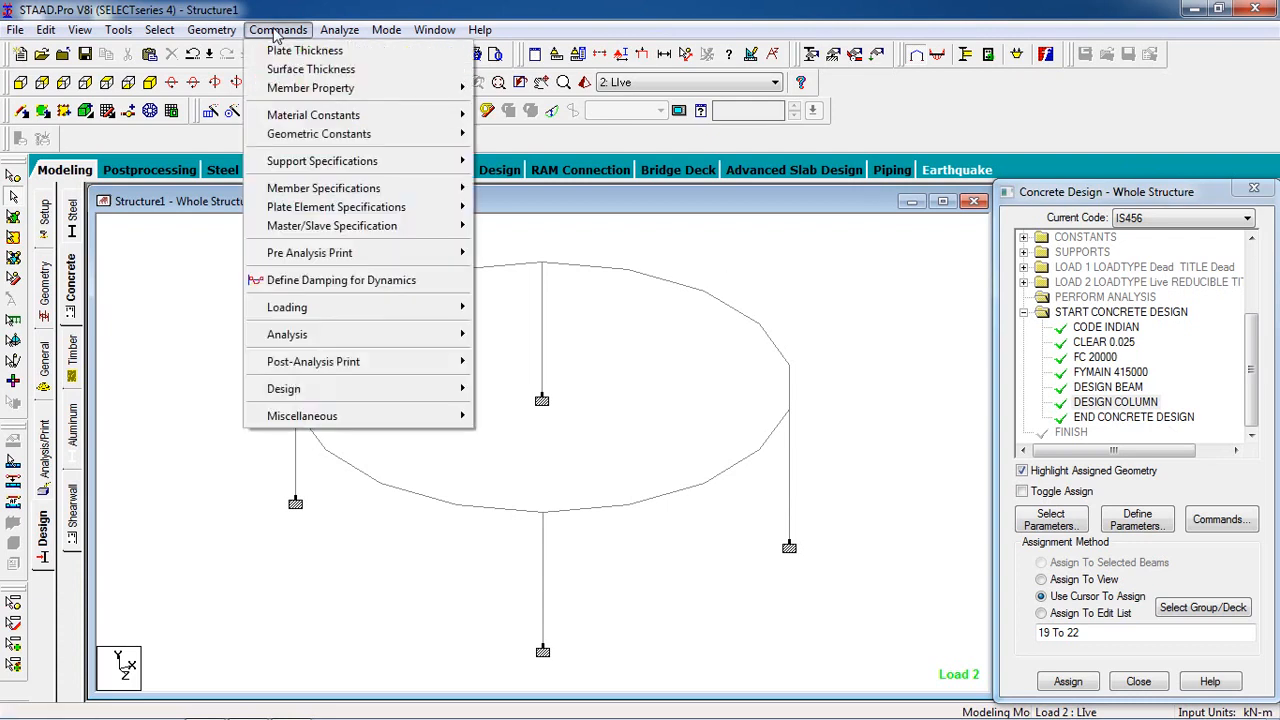
pyautogui.moveTo(410, 345)
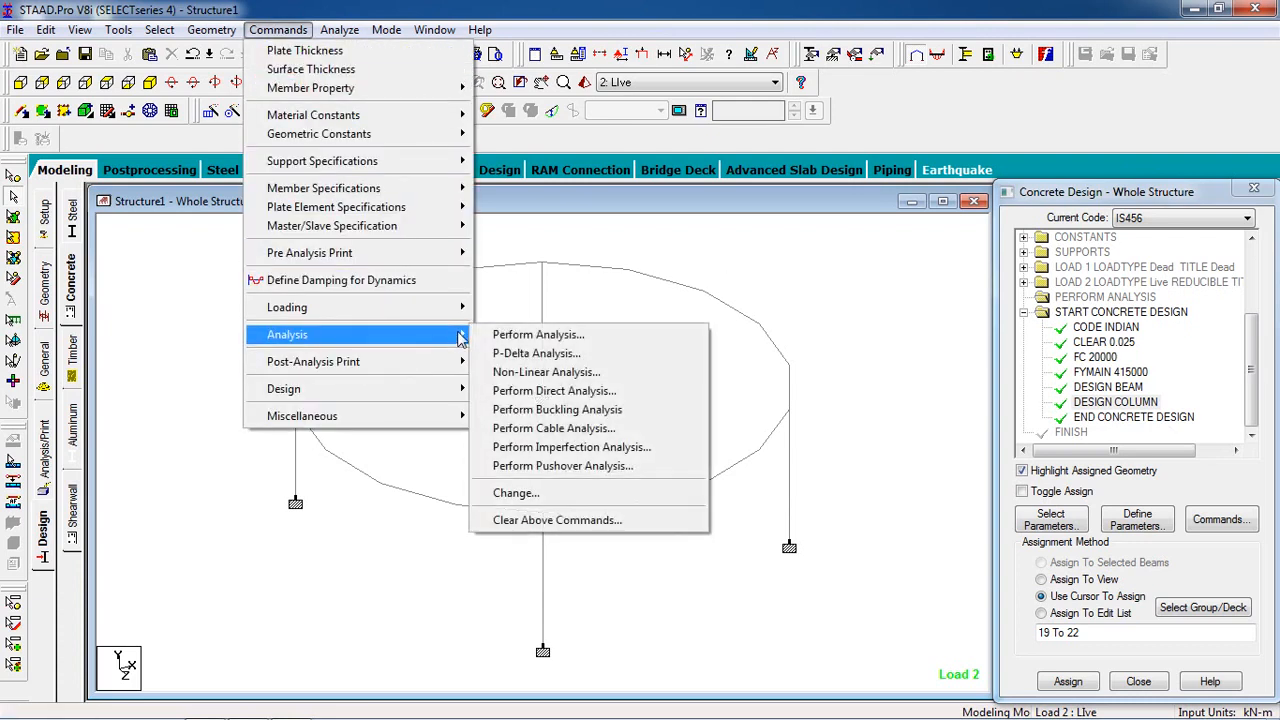
pyautogui.click(503, 337)
pyautogui.click(578, 477)
# Step: Save the modified structure, run the analysis and open its output file
pyautogui.click(339, 29)
pyautogui.click(362, 46)
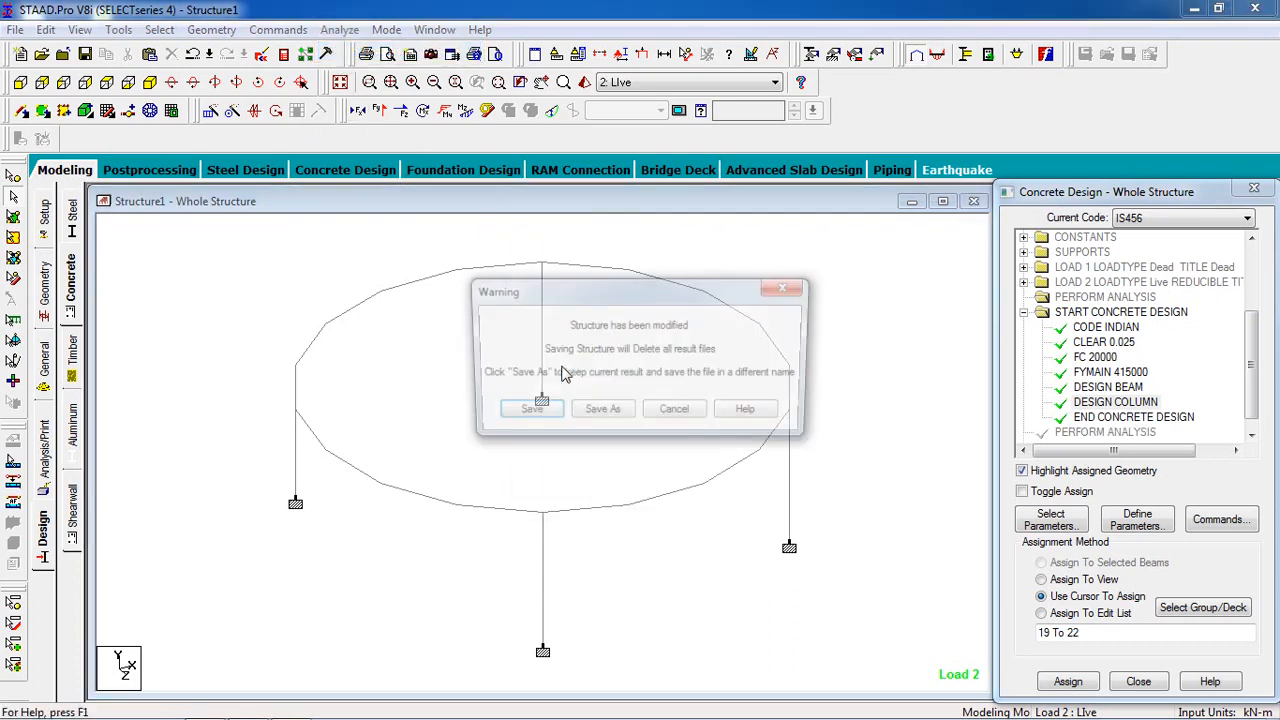
pyautogui.click(525, 413)
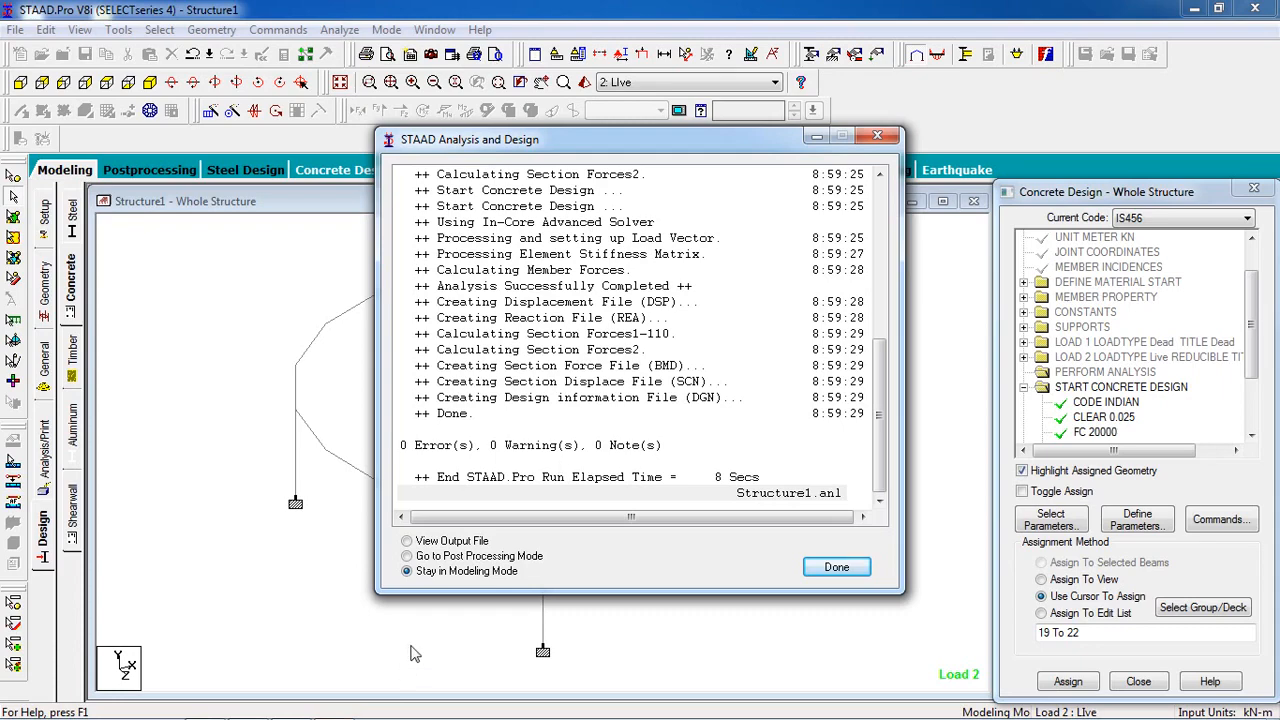
pyautogui.click(468, 541)
pyautogui.click(836, 567)
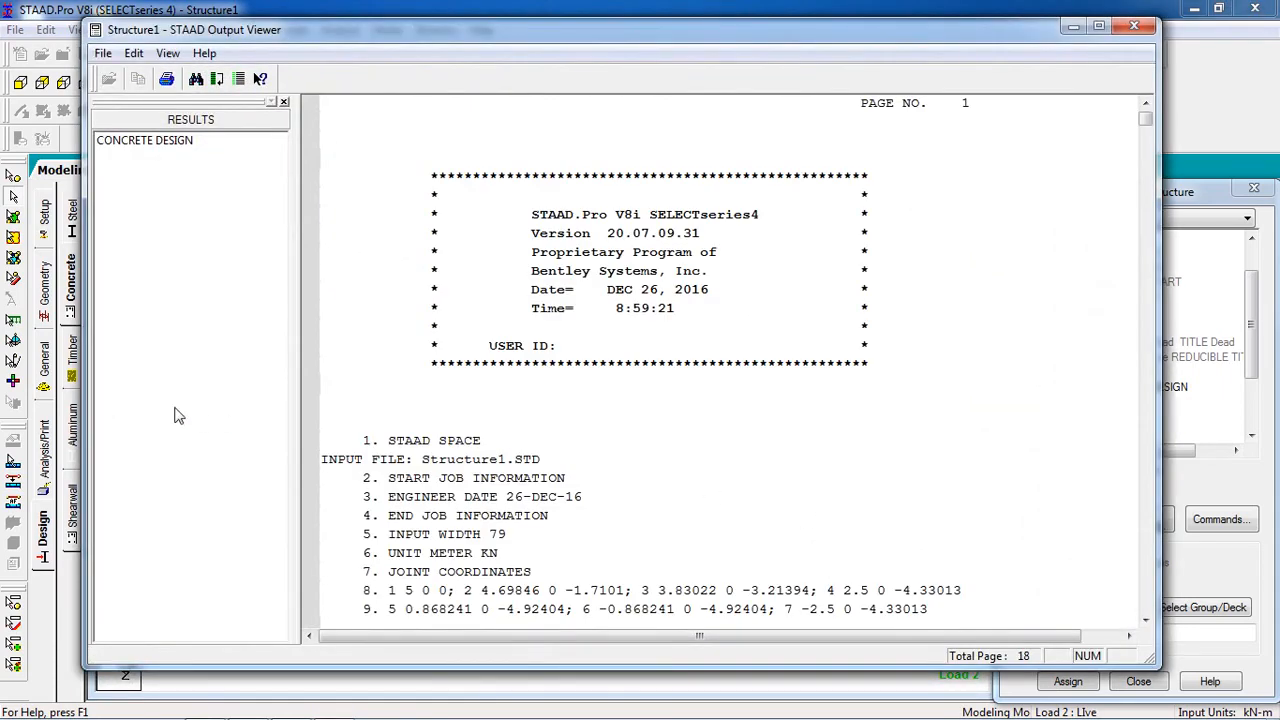
# Step: Examine the concrete design results of the first ring beam members in the output file, including required and provided reinforcement
pyautogui.click(195, 146)
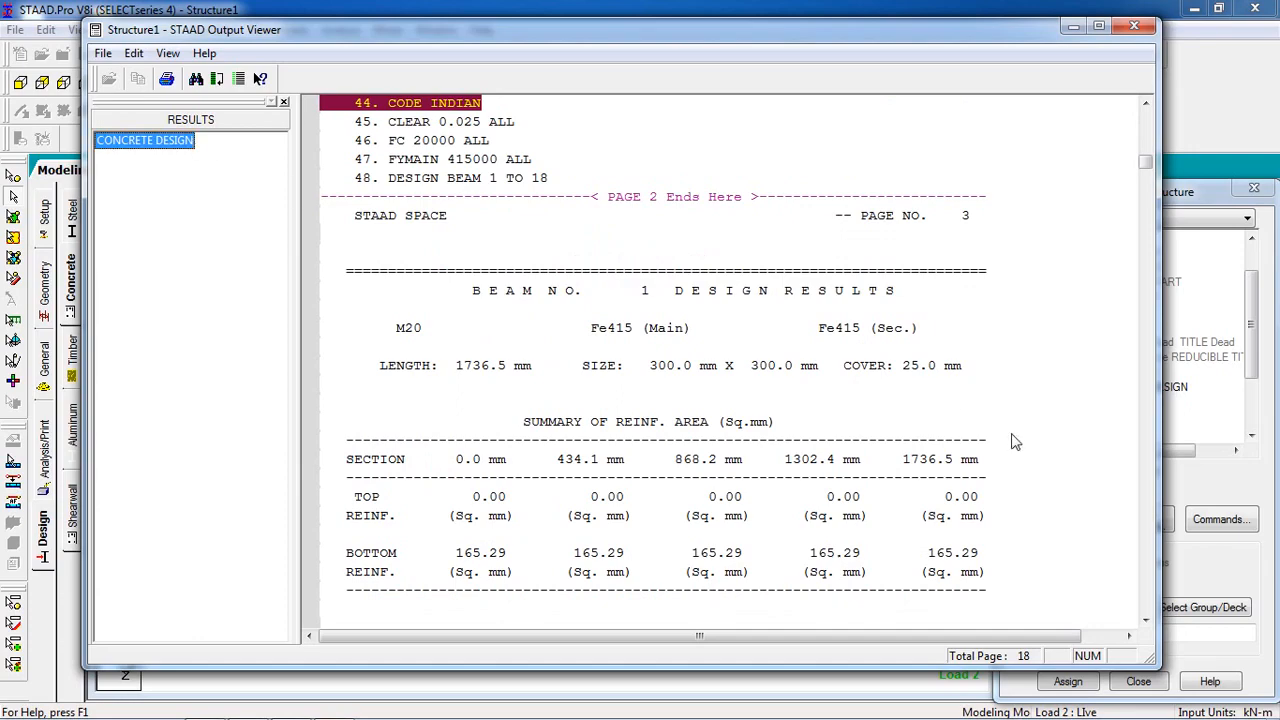
pyautogui.click(820, 478)
pyautogui.scroll(-3, 820, 479)
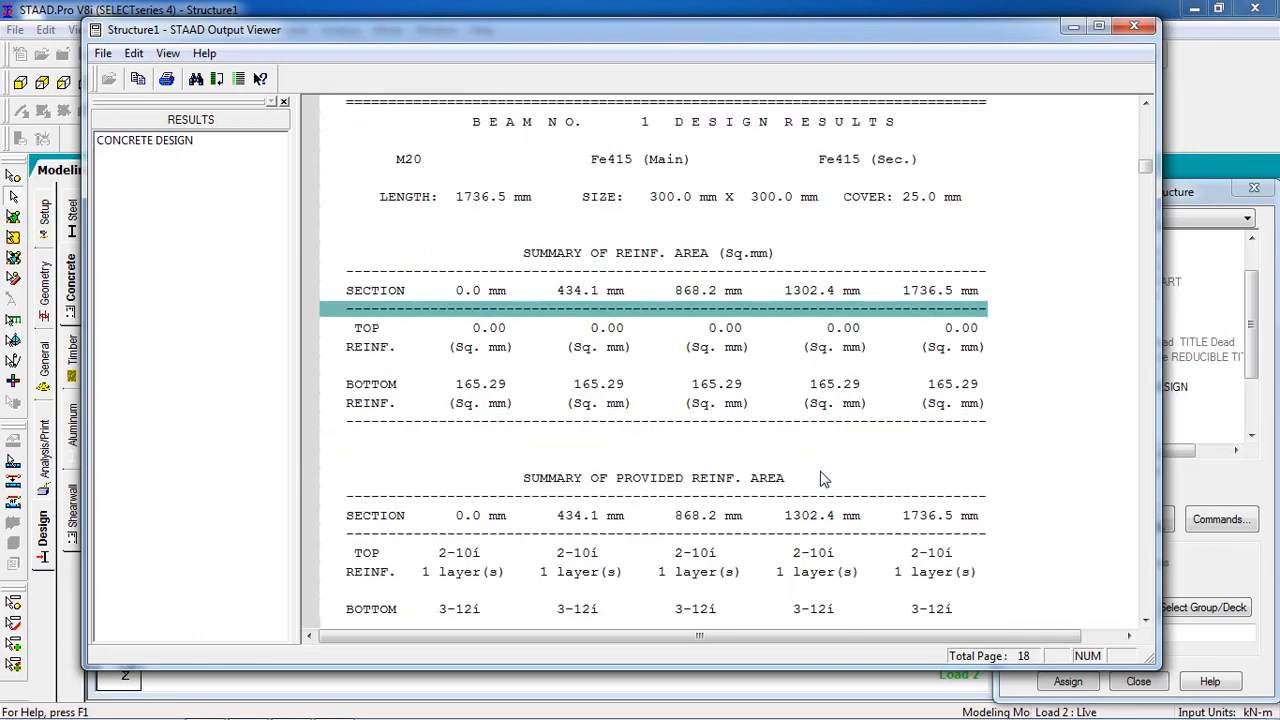
pyautogui.scroll(-18, 820, 478)
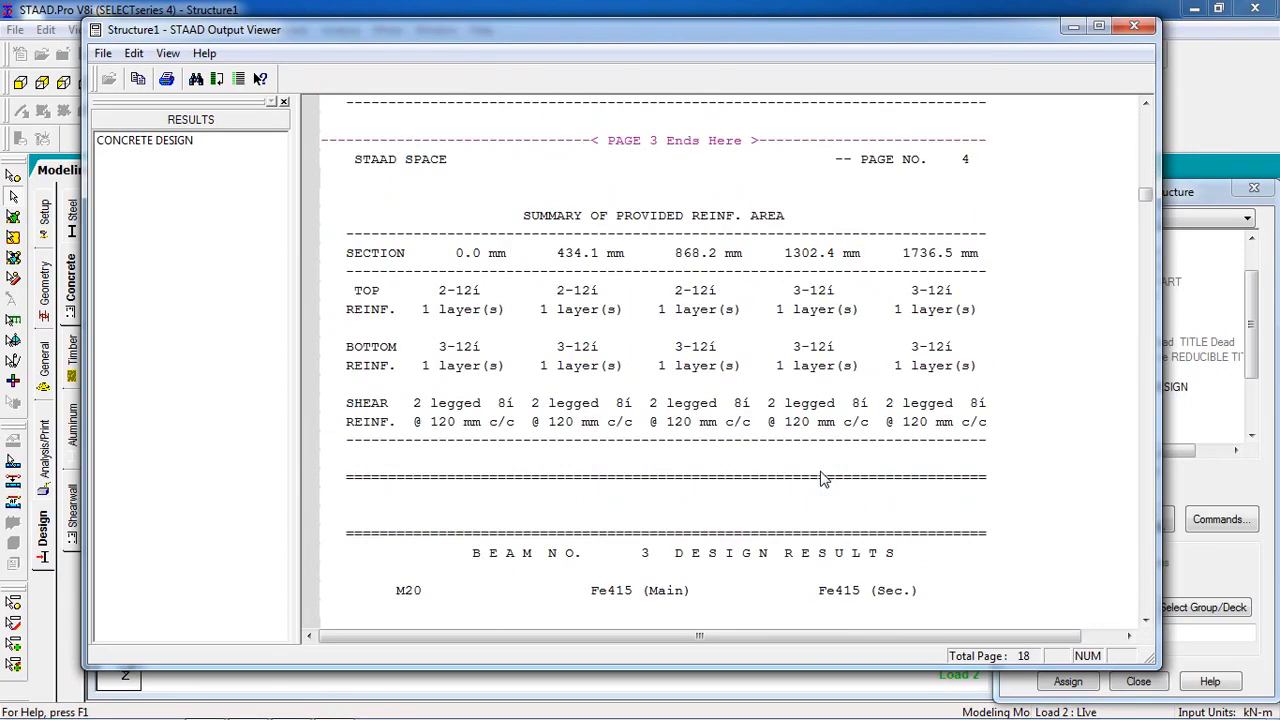
pyautogui.scroll(-13, 820, 478)
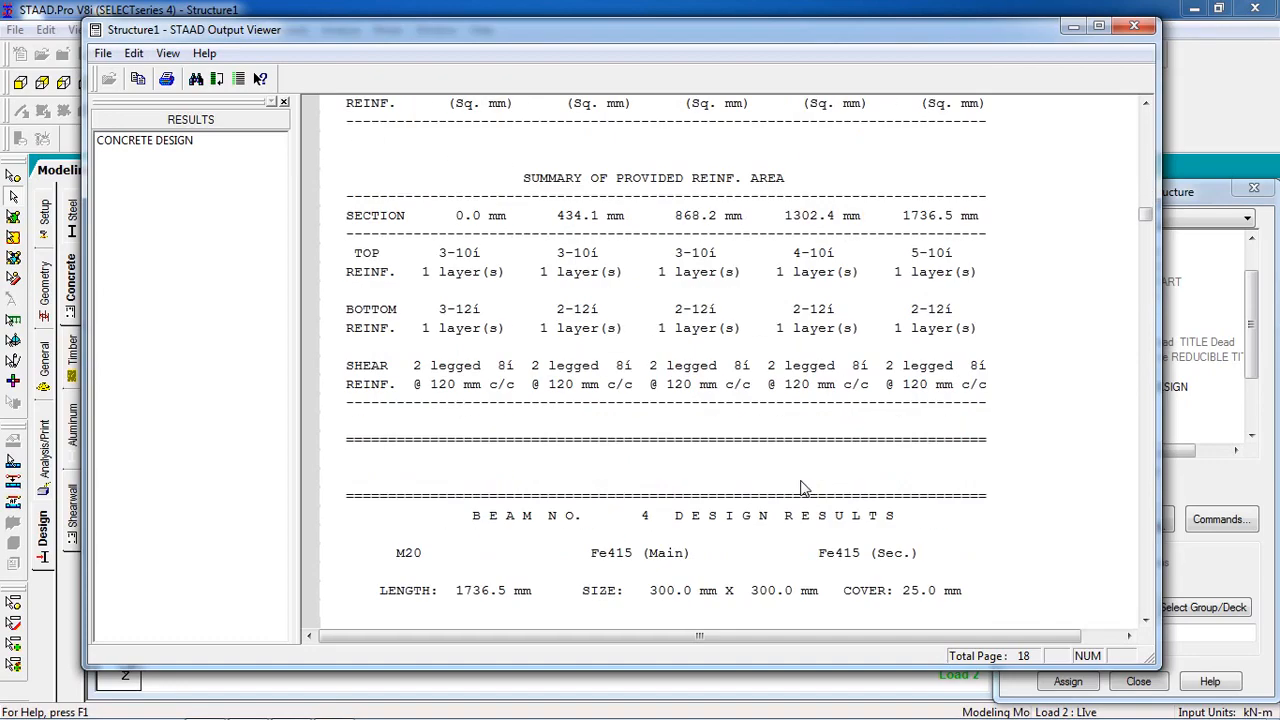
pyautogui.scroll(-14, 800, 488)
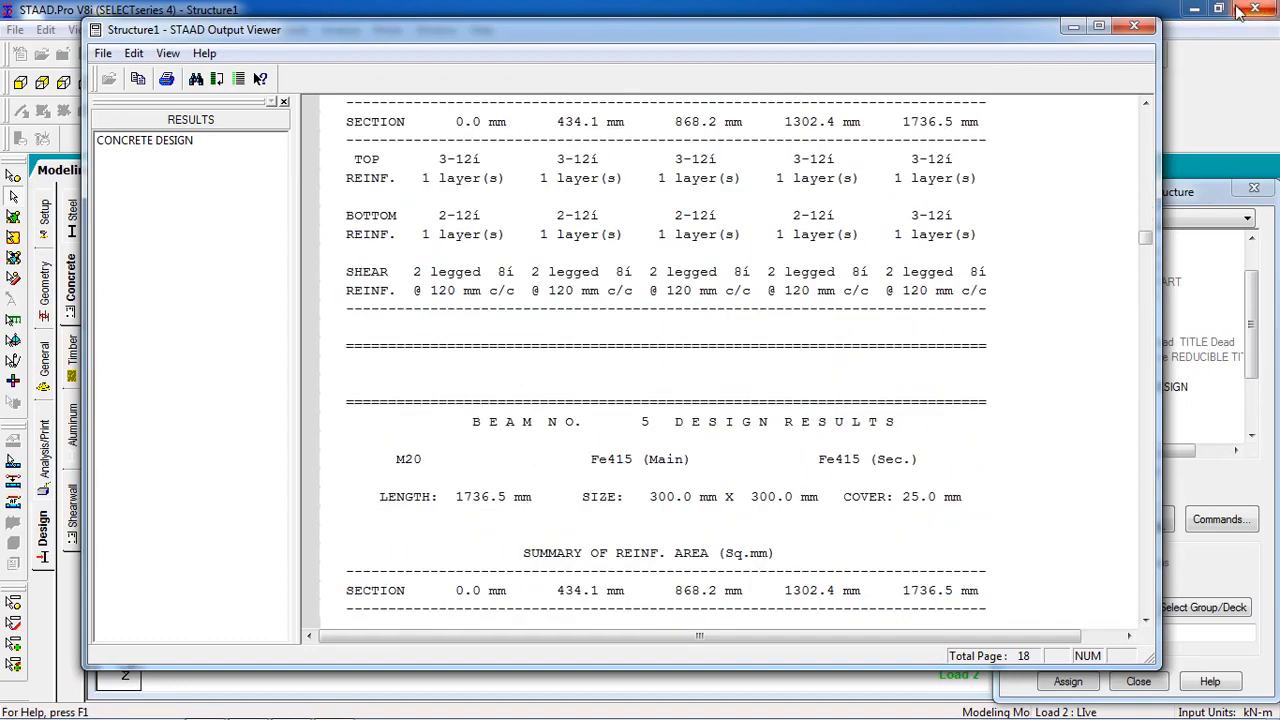
pyautogui.click(1072, 28)
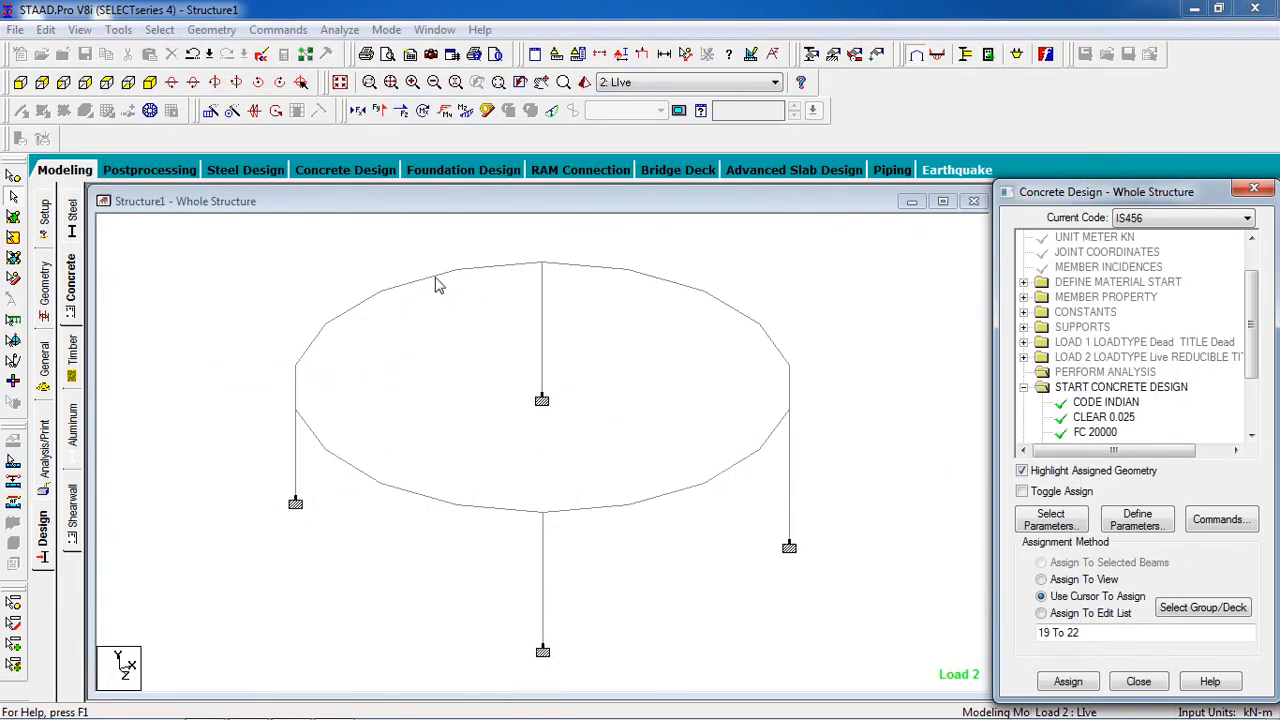
# Step: Inspect the concrete design and the shear and bending results of ring beam member 5
pyautogui.doubleClick(429, 281)
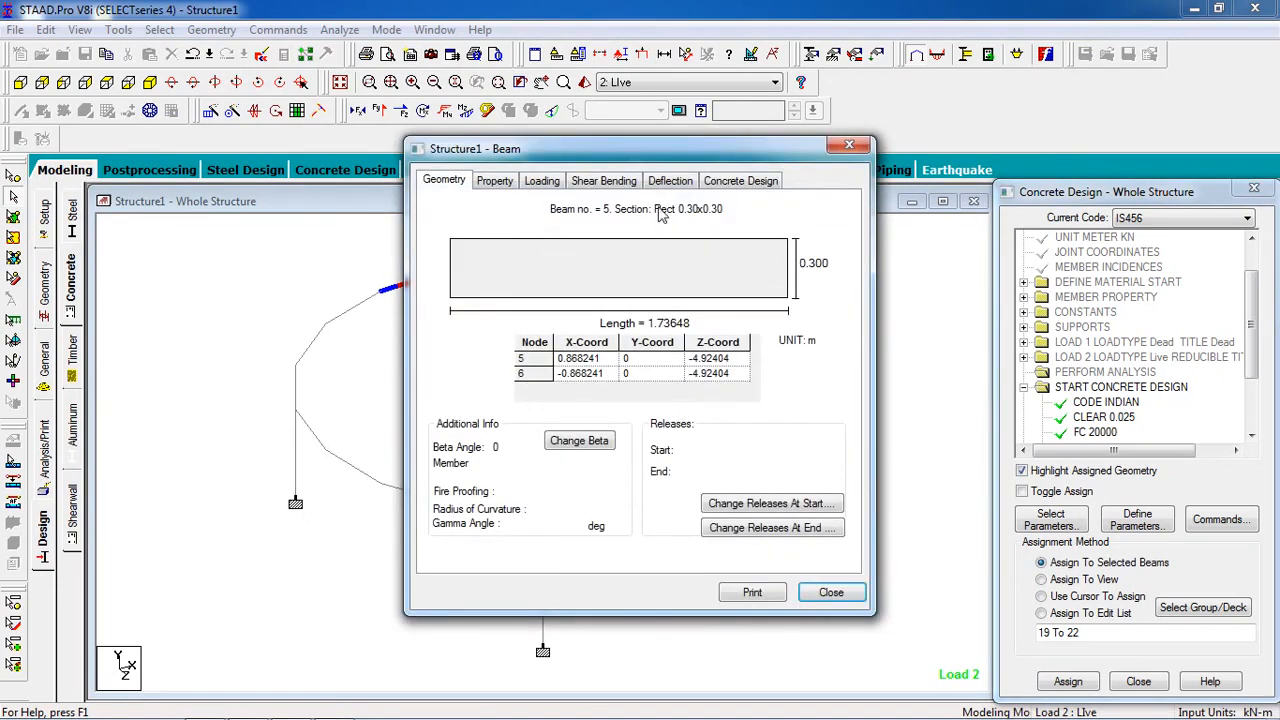
pyautogui.click(733, 185)
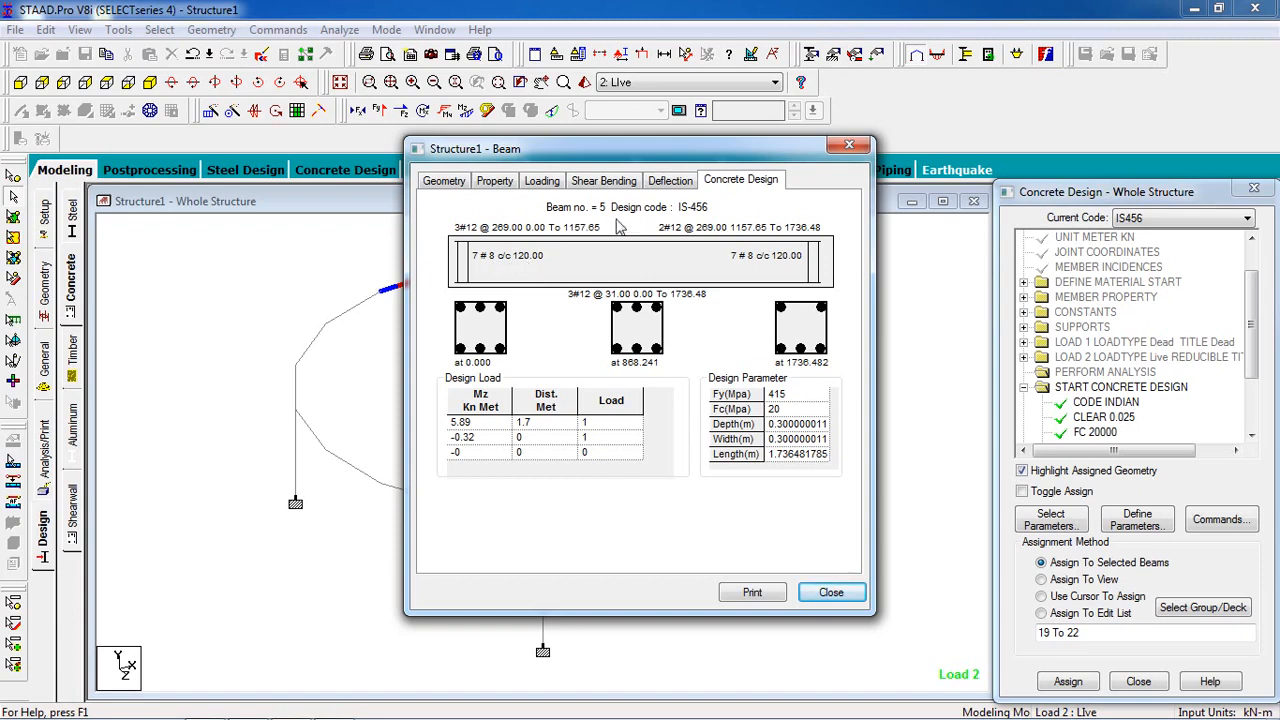
pyautogui.click(667, 189)
pyautogui.click(624, 189)
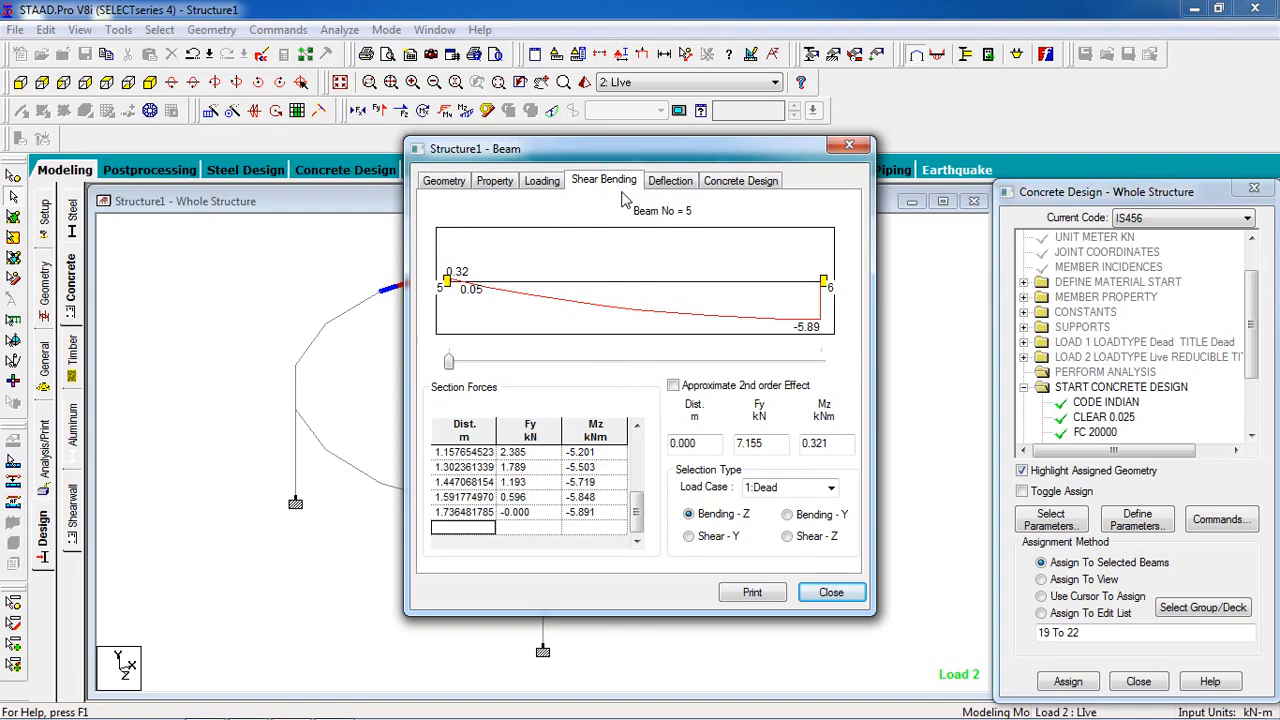
pyautogui.click(831, 593)
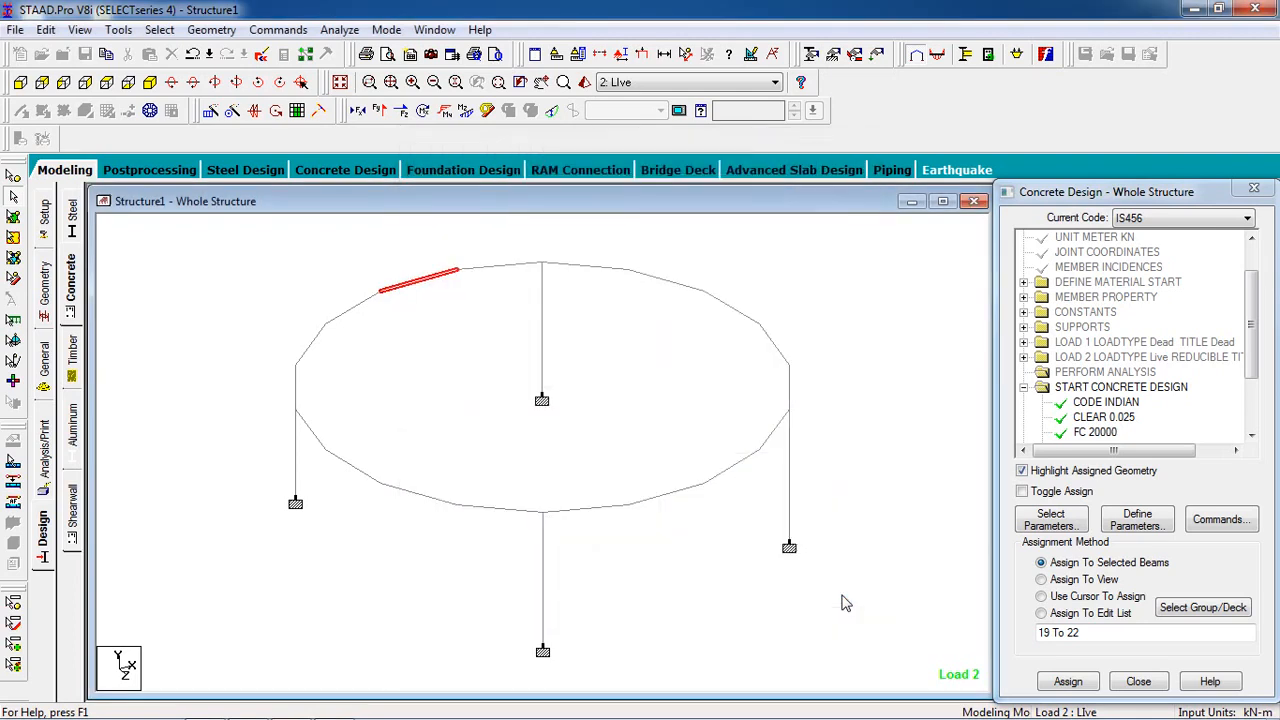
# Step: Inspect the concrete design, shear and bending, and deflection results of ring beam member 1
pyautogui.doubleClick(740, 320)
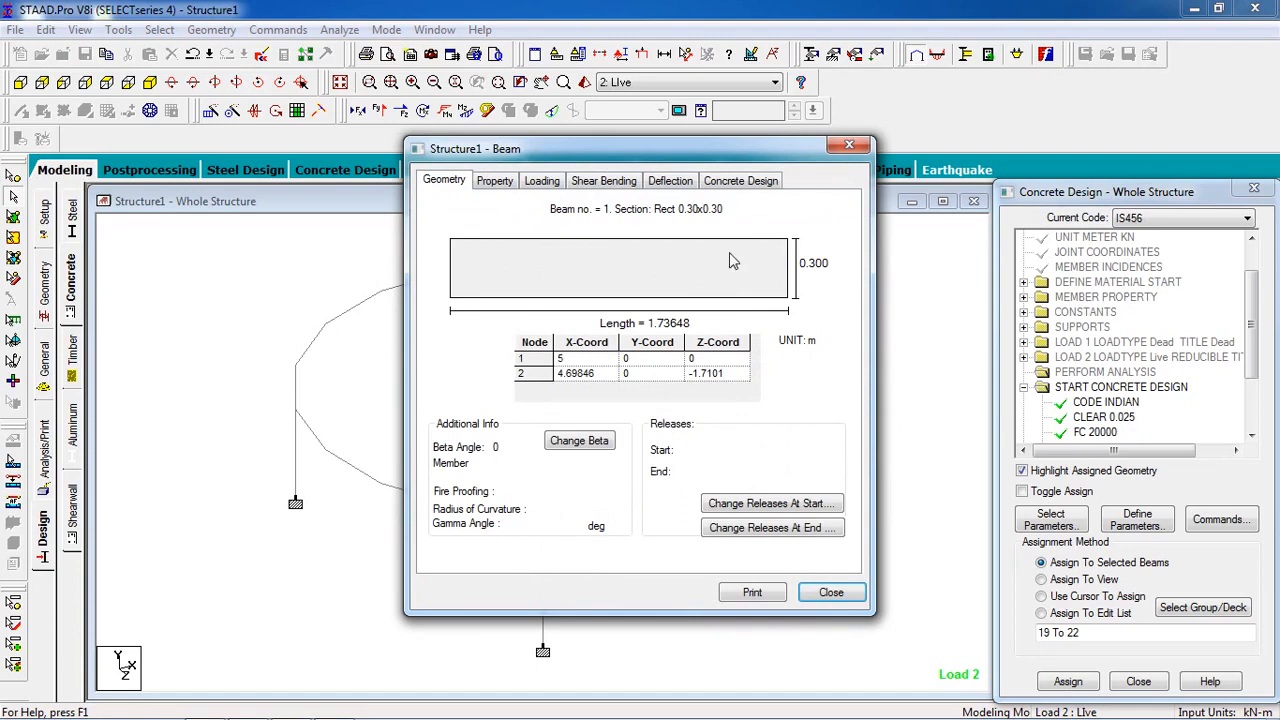
pyautogui.click(739, 187)
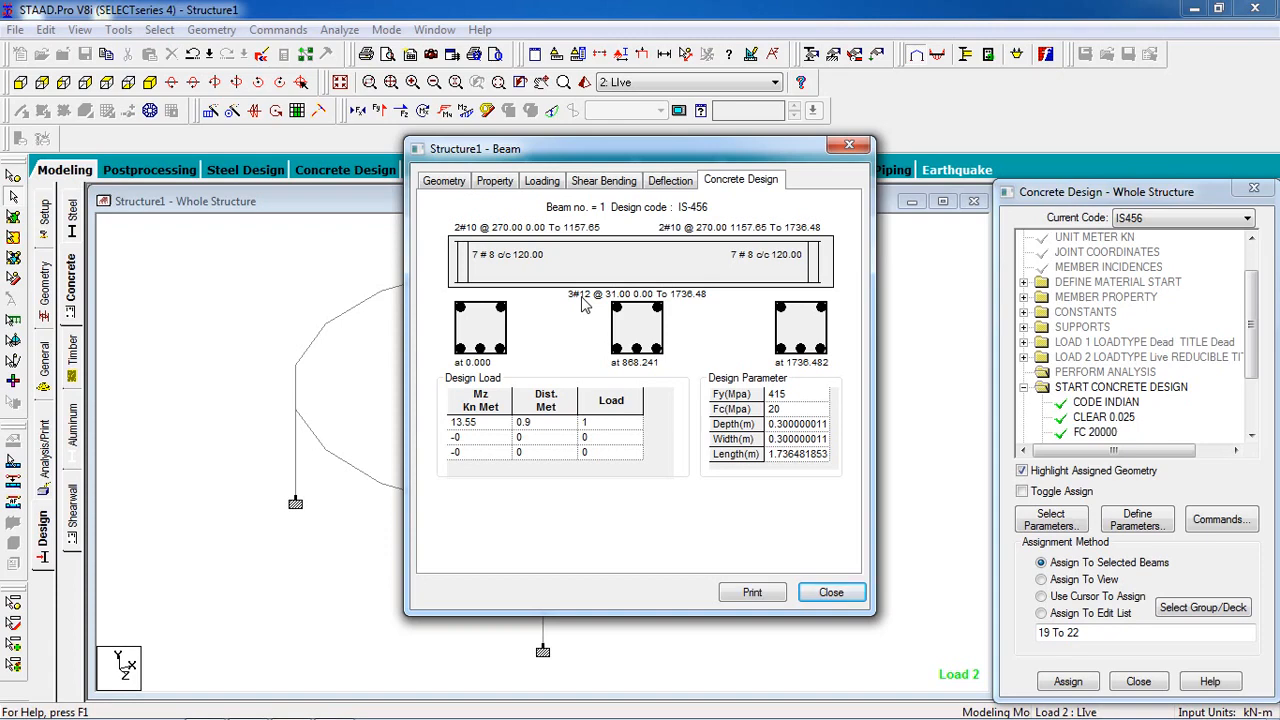
pyautogui.click(617, 183)
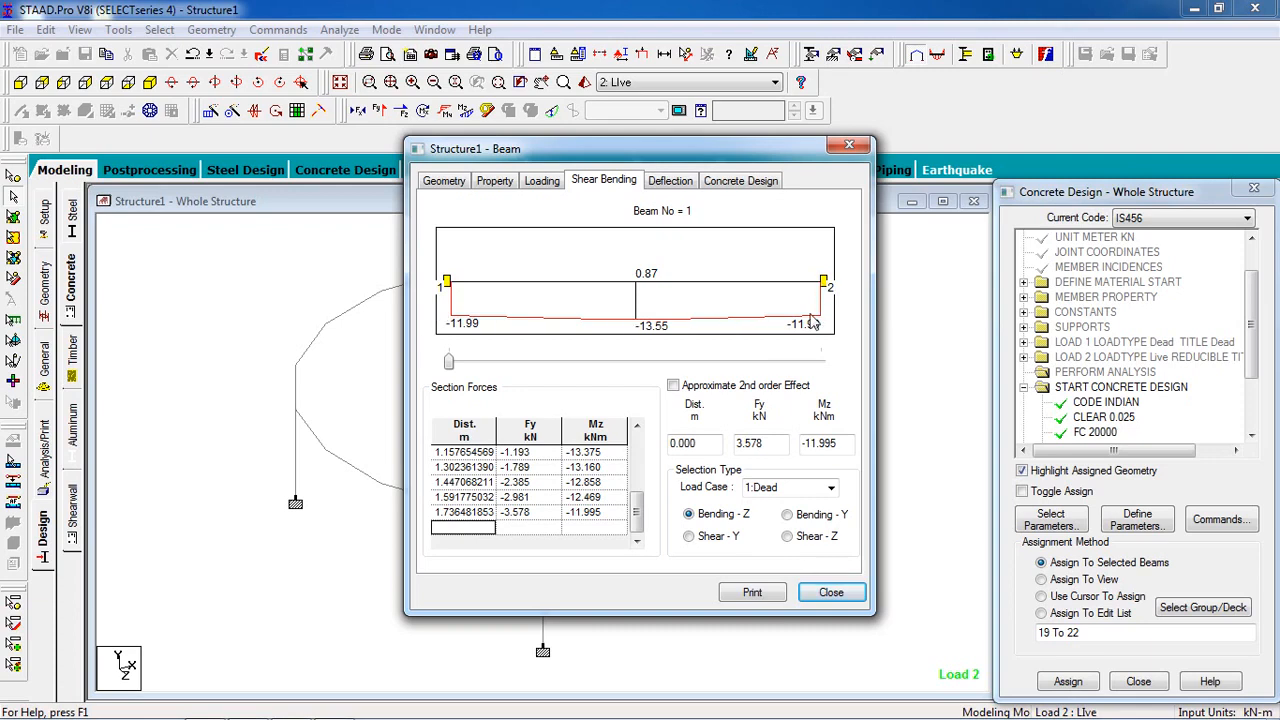
pyautogui.click(690, 190)
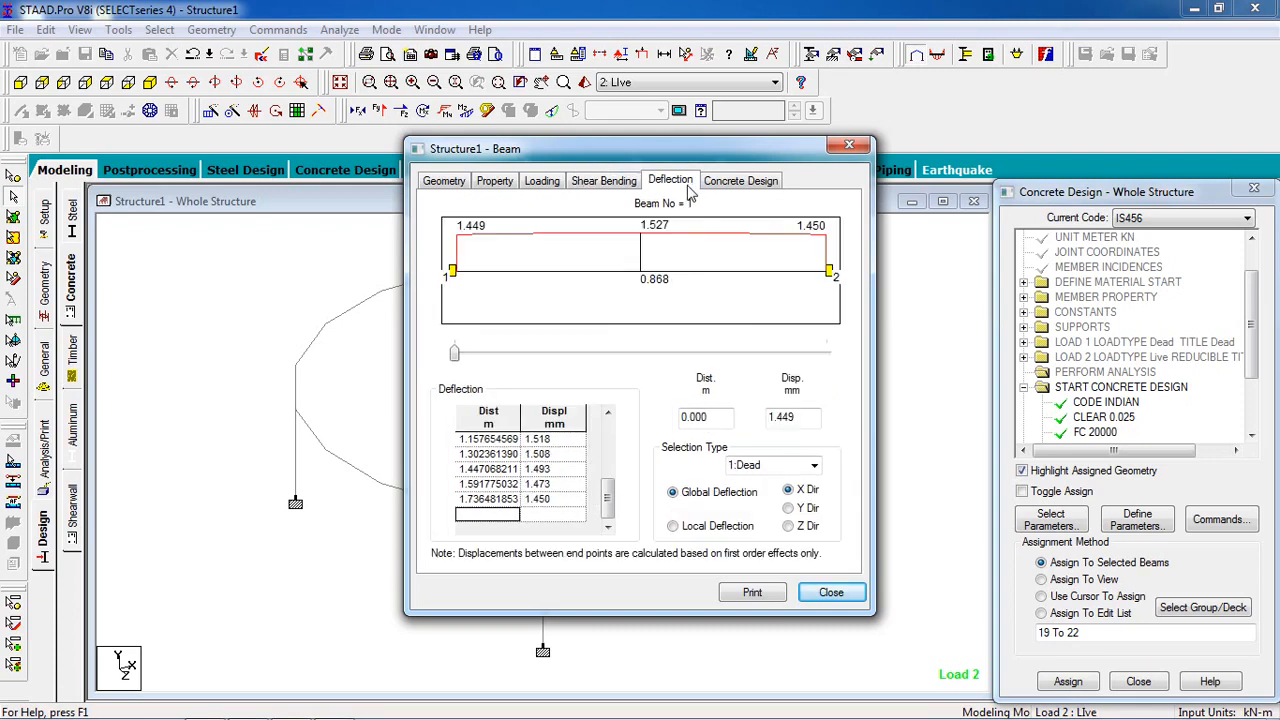
pyautogui.click(757, 192)
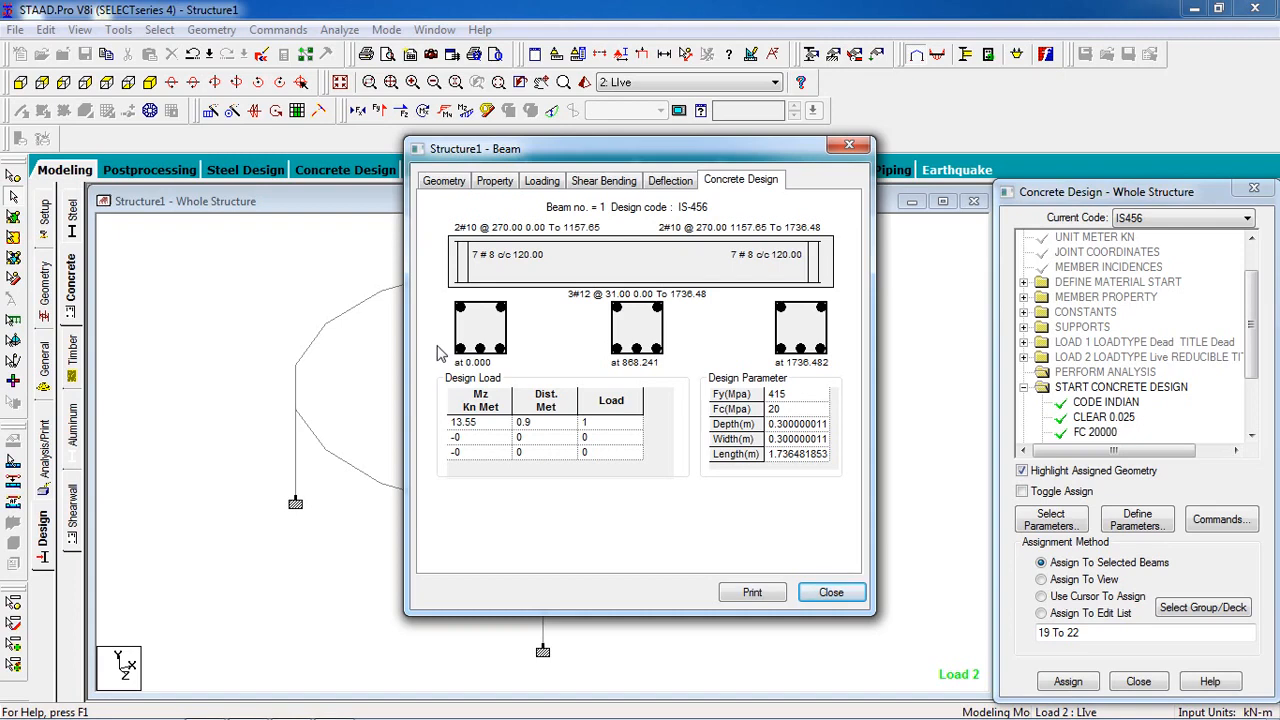
pyautogui.click(816, 596)
# Step: Inspect the concrete design results of the front column, member 21, and clear the selection
pyautogui.click(542, 578)
pyautogui.doubleClick(542, 577)
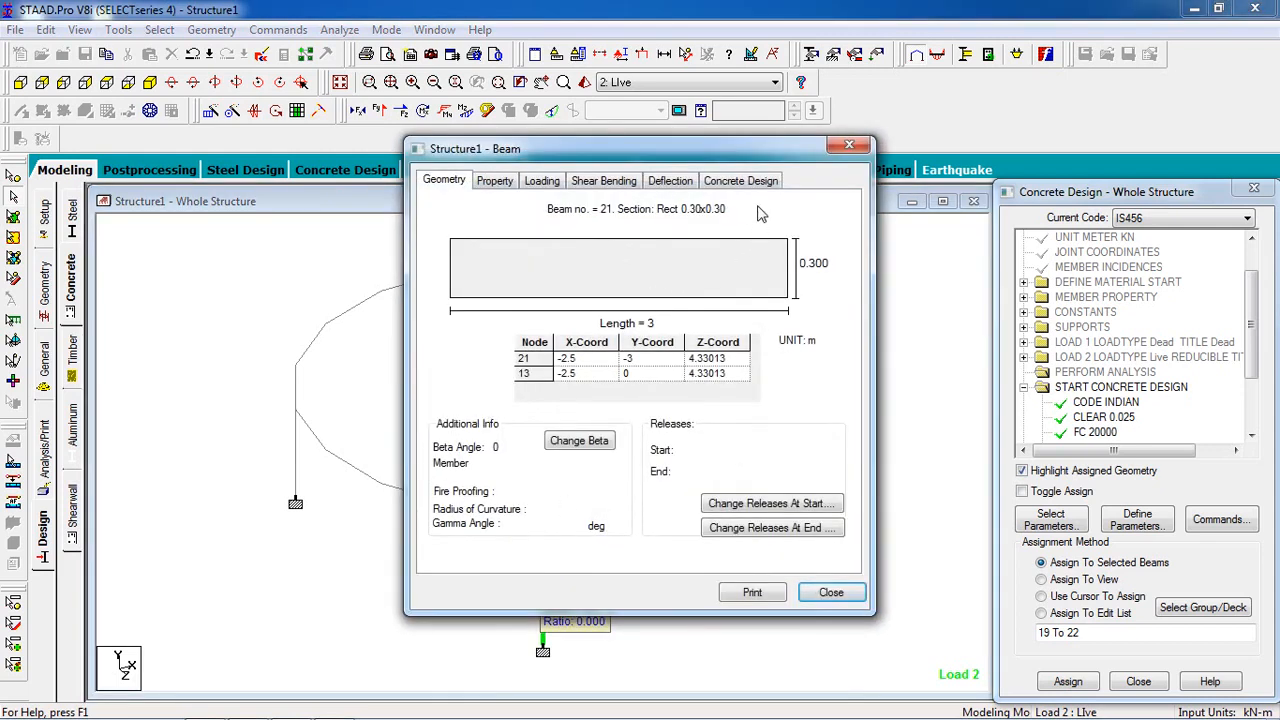
pyautogui.click(740, 181)
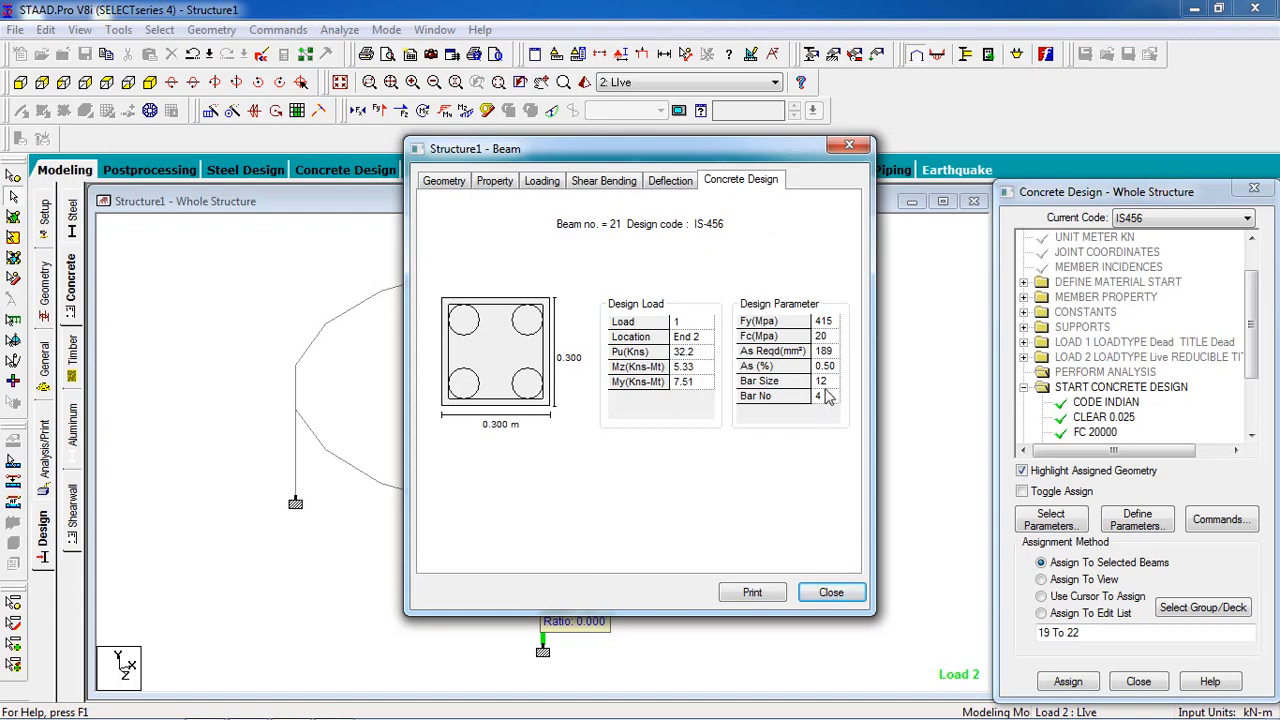
pyautogui.click(829, 592)
pyautogui.click(890, 545)
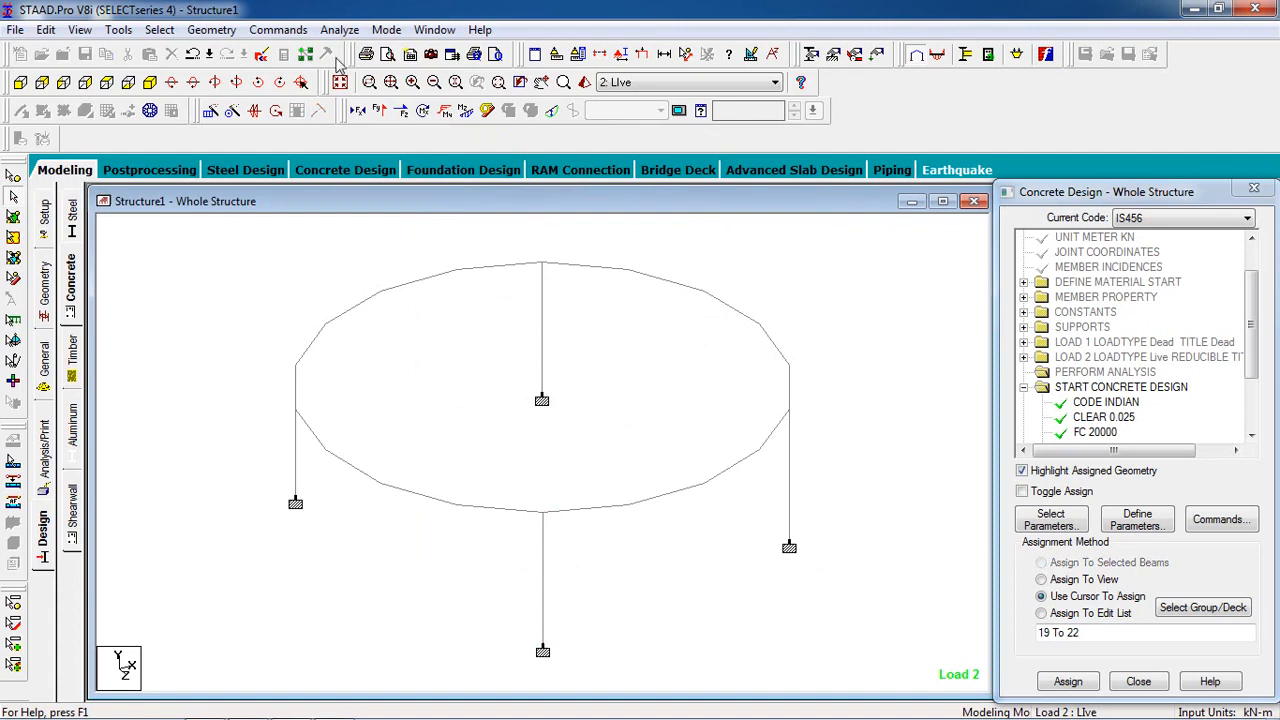
# Step: Switch to postprocessing with the Dead and Live load cases included and display the support reactions
pyautogui.click(150, 172)
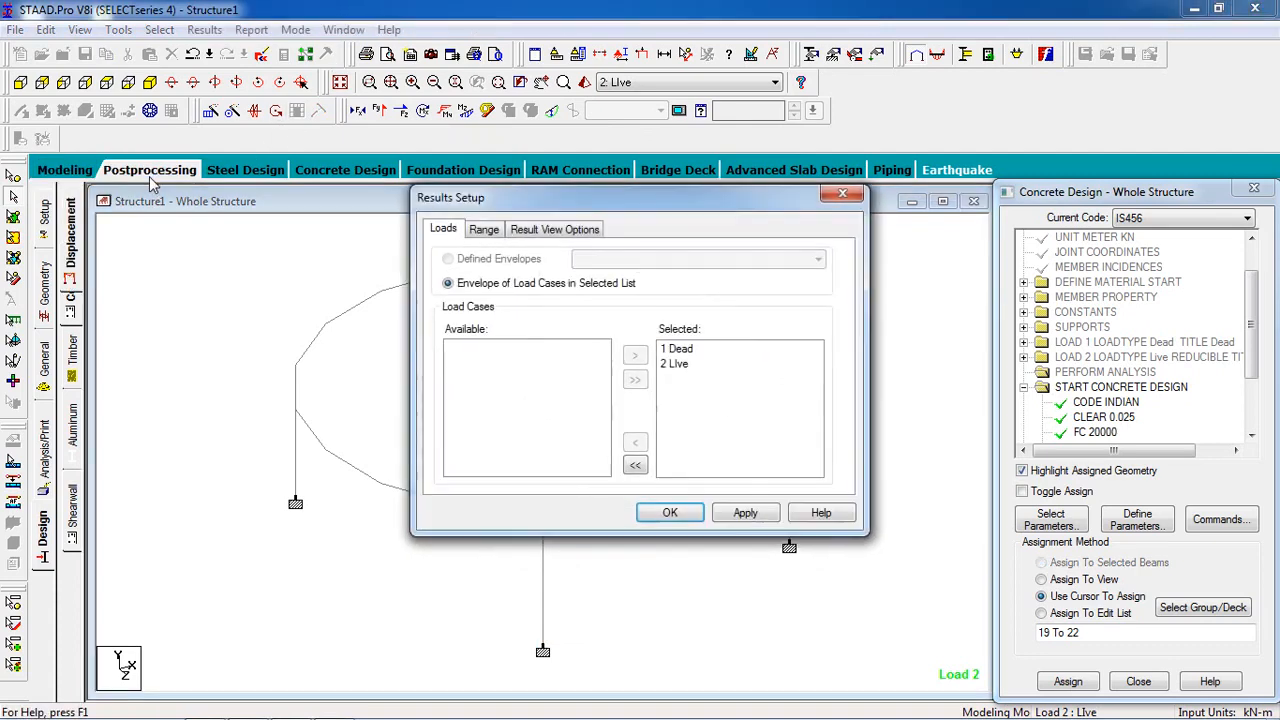
pyautogui.click(668, 513)
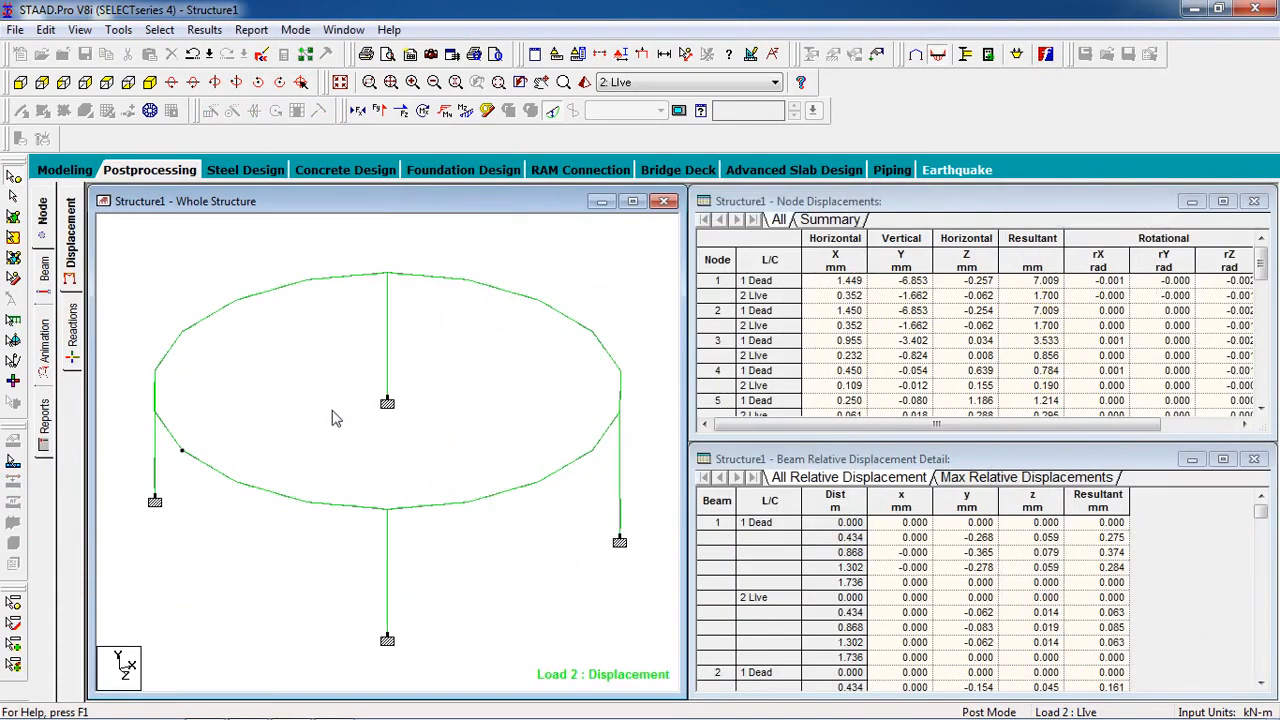
pyautogui.click(73, 343)
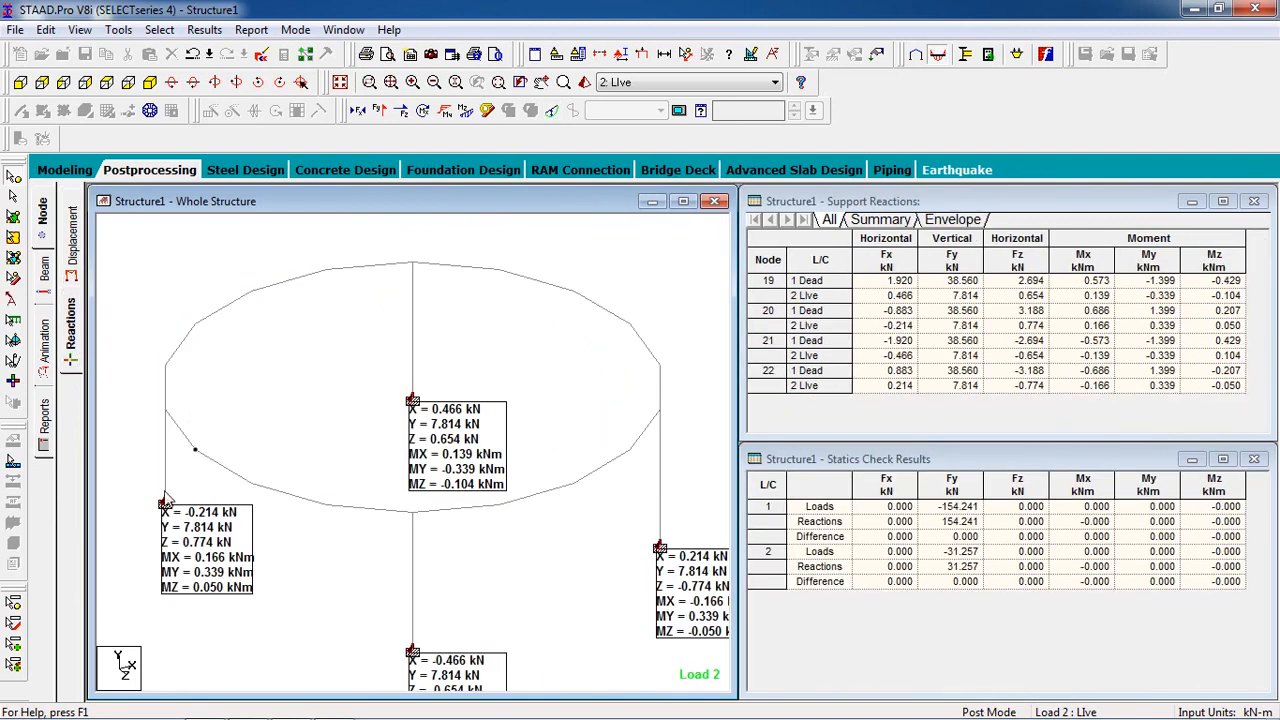
# Step: Move the four support reaction labels away from their supports so that each one is fully readable
pyautogui.click(13, 298)
pyautogui.moveTo(222, 541); pyautogui.dragTo(182, 283)
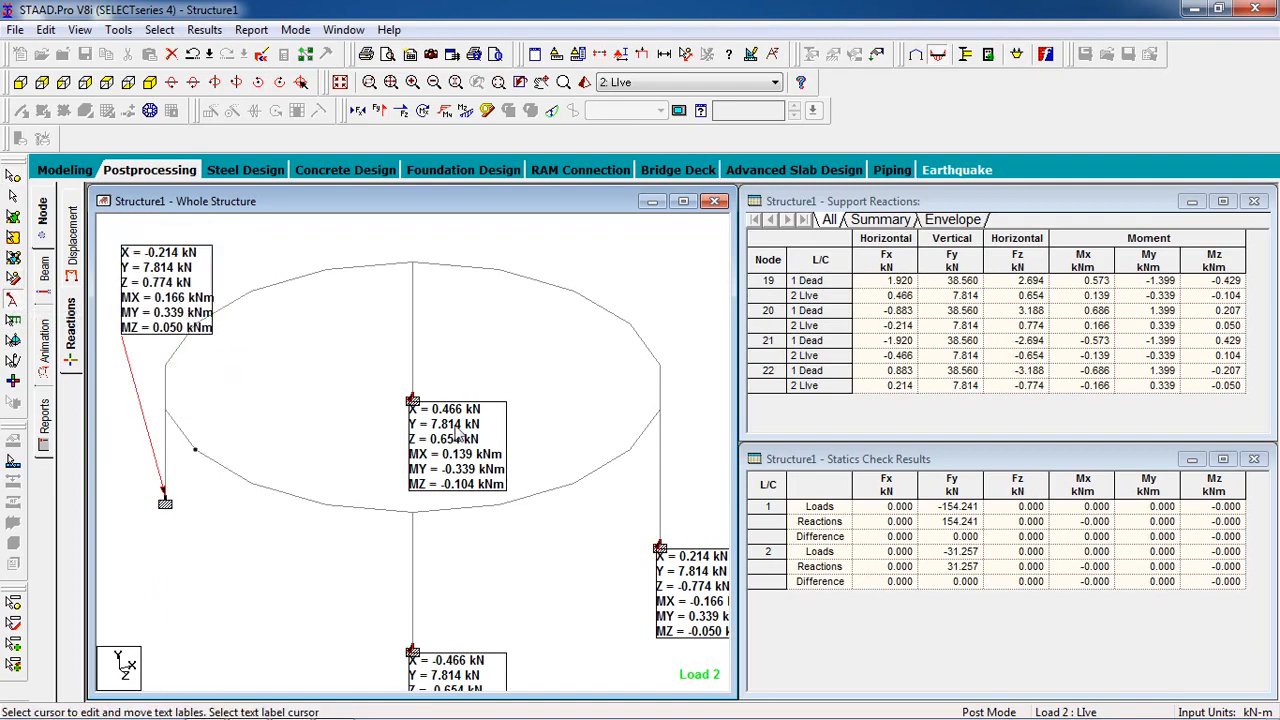
pyautogui.moveTo(494, 457); pyautogui.dragTo(326, 393)
pyautogui.moveTo(436, 676); pyautogui.dragTo(288, 526)
pyautogui.moveTo(676, 598); pyautogui.dragTo(538, 580)
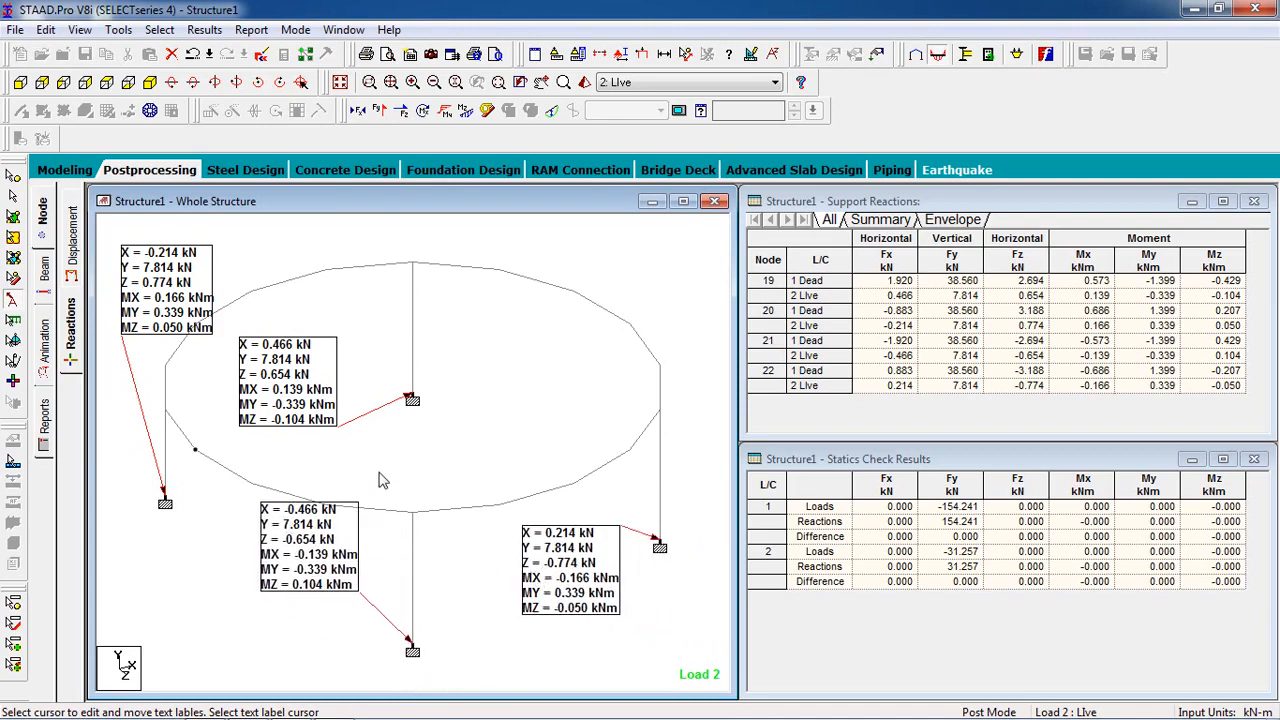
# Step: Animate the deflection of the structure for the Live load case and switch the animation to the Dead load case
pyautogui.click(42, 345)
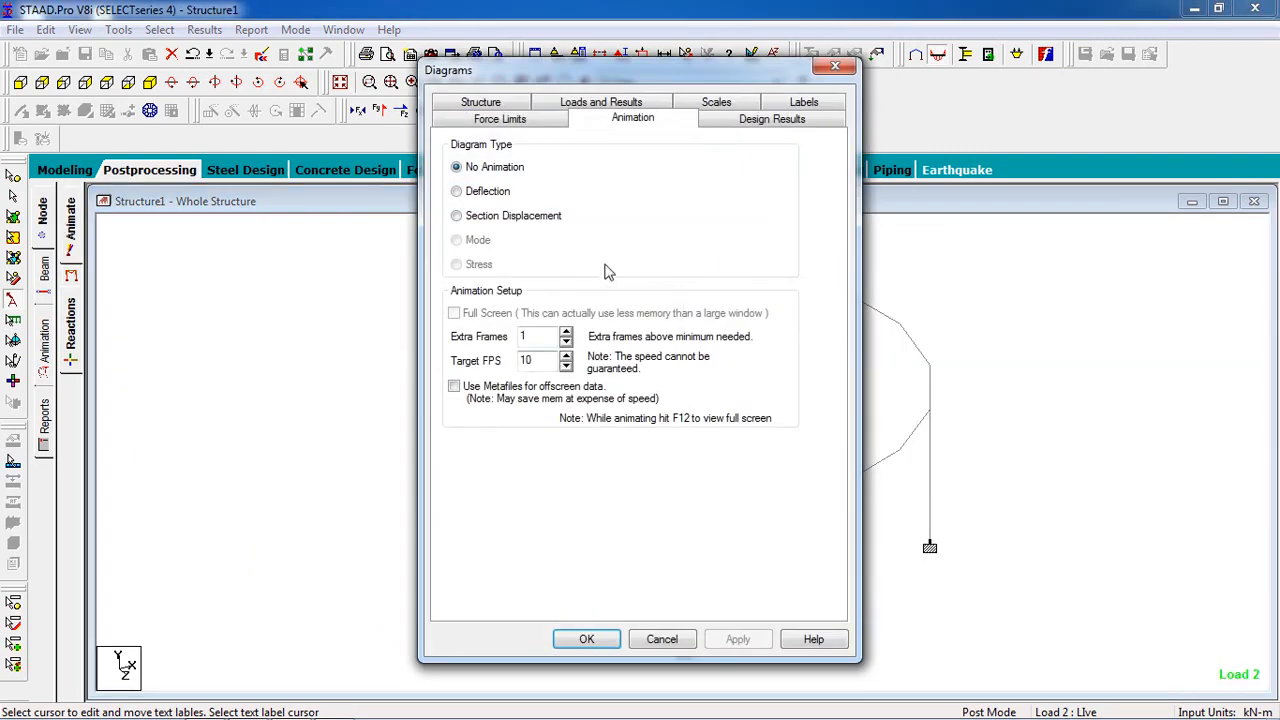
pyautogui.click(484, 196)
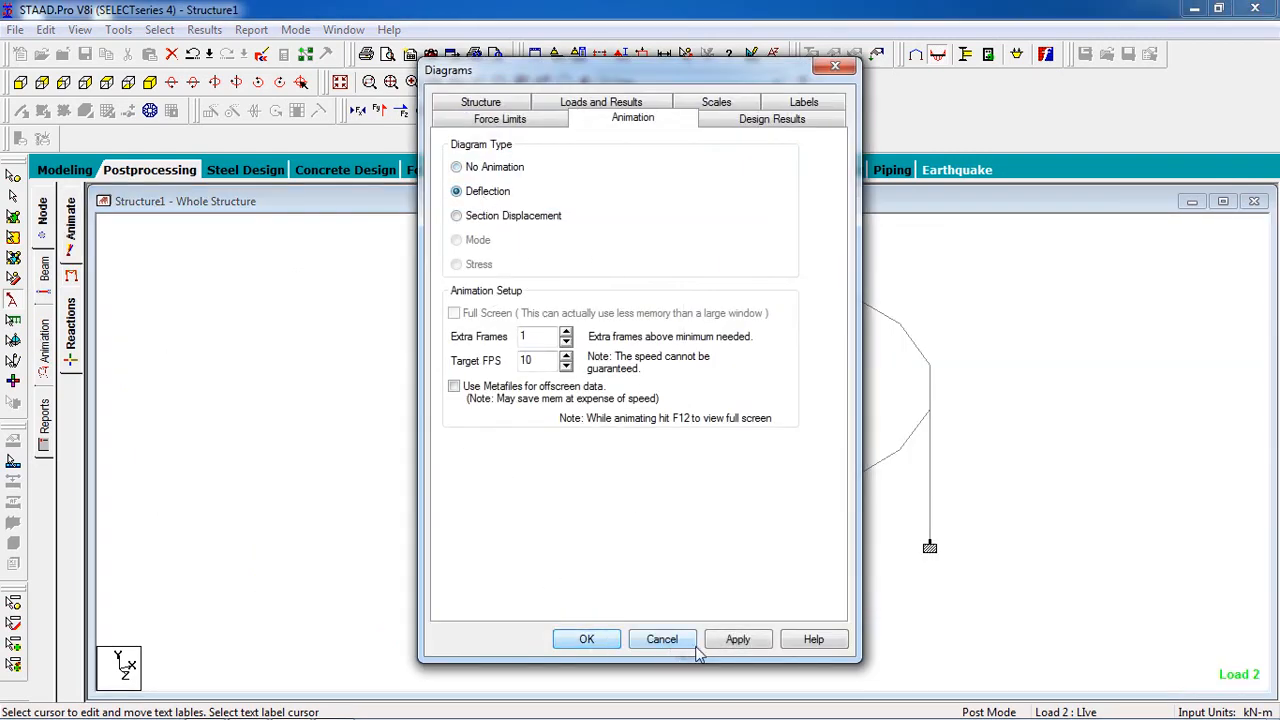
pyautogui.click(735, 641)
pyautogui.click(587, 639)
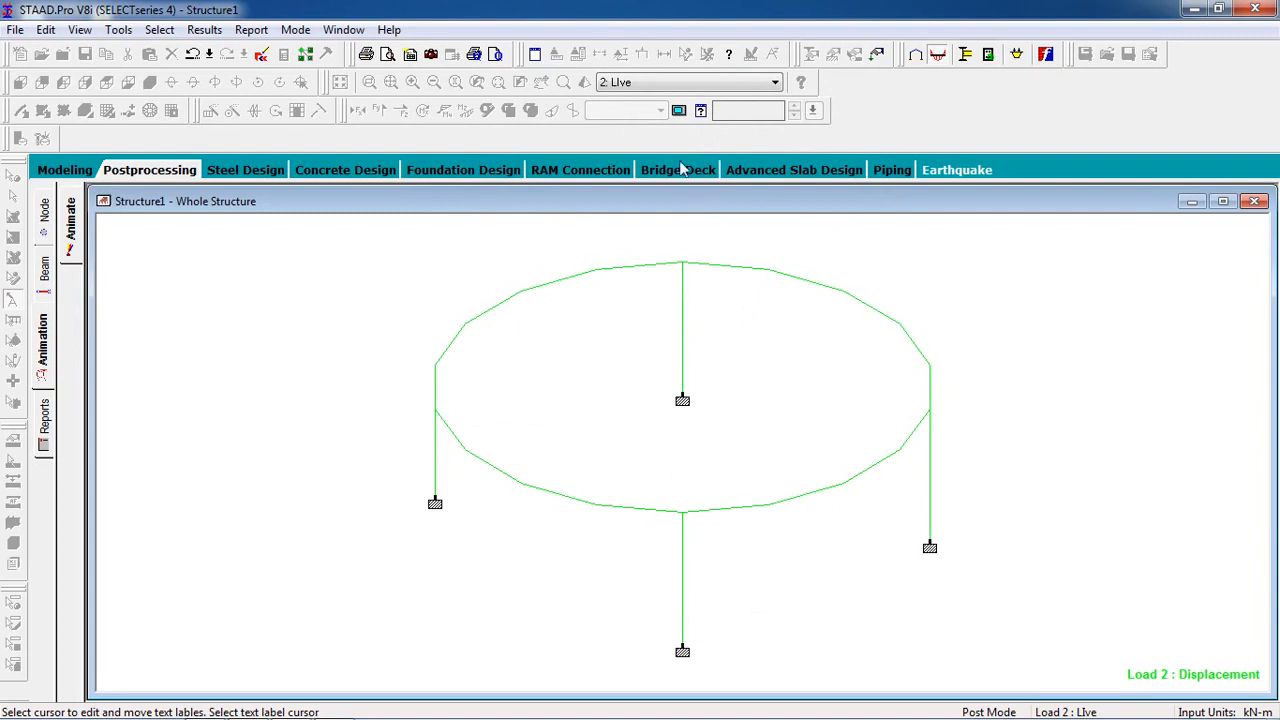
pyautogui.click(663, 82)
pyautogui.click(667, 100)
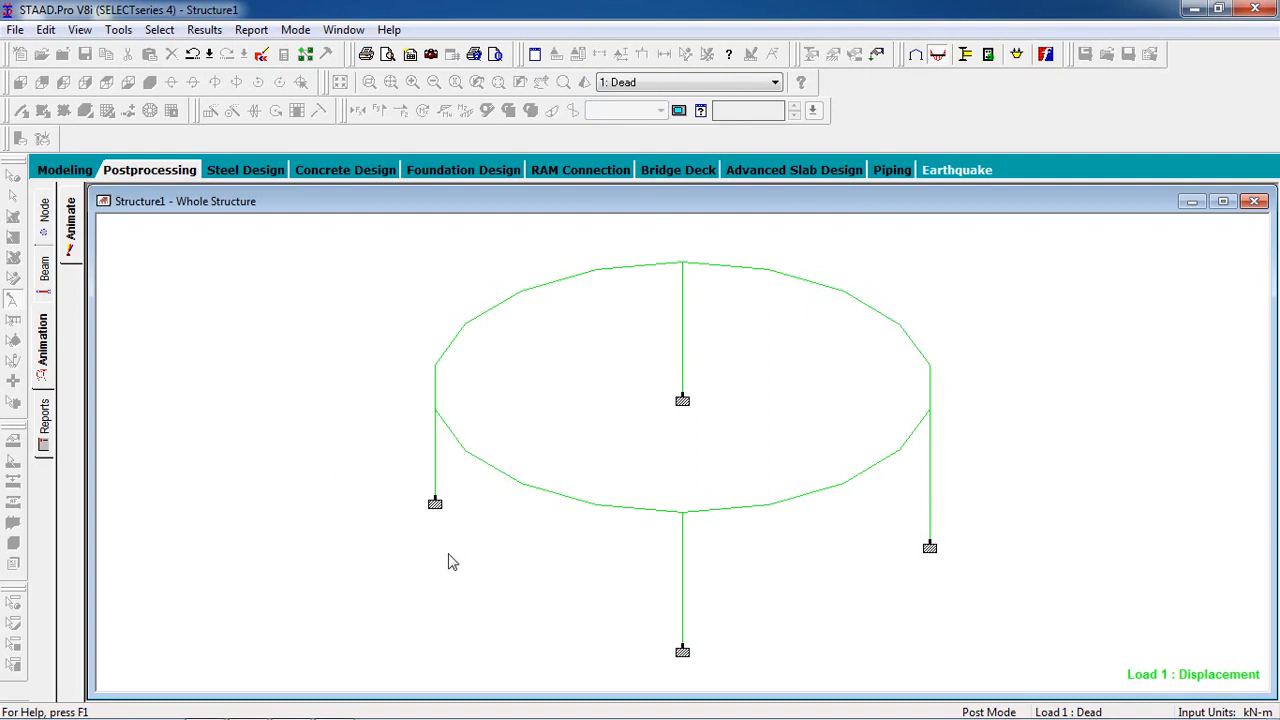
# Step: Leave the animation, display the beam forces for the Dead load case and select ring beam member 6
pyautogui.click(157, 174)
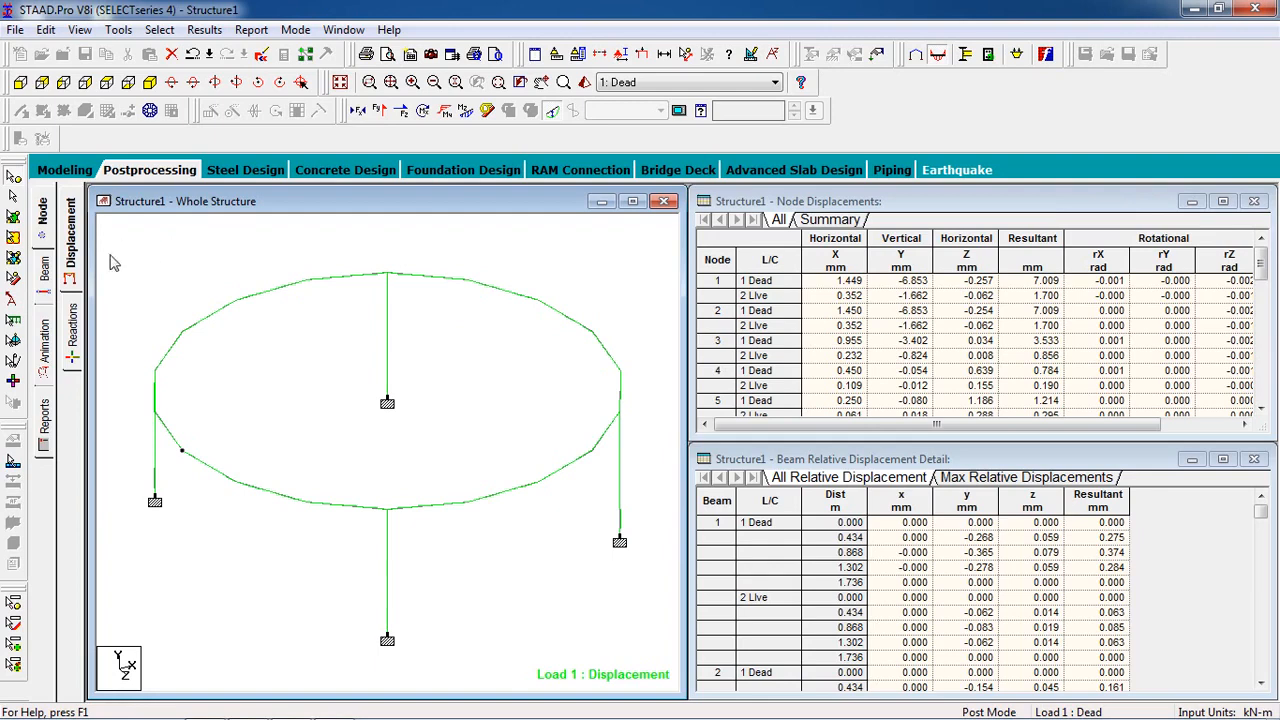
pyautogui.click(51, 283)
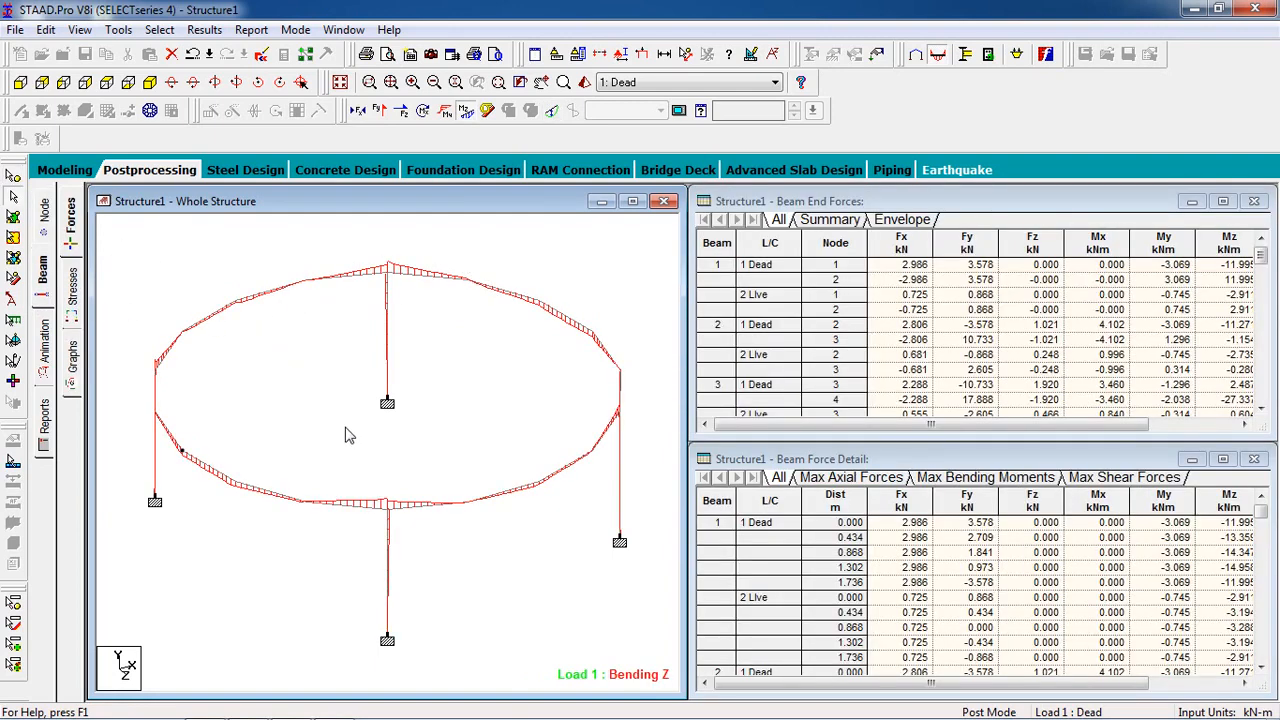
pyautogui.click(222, 316)
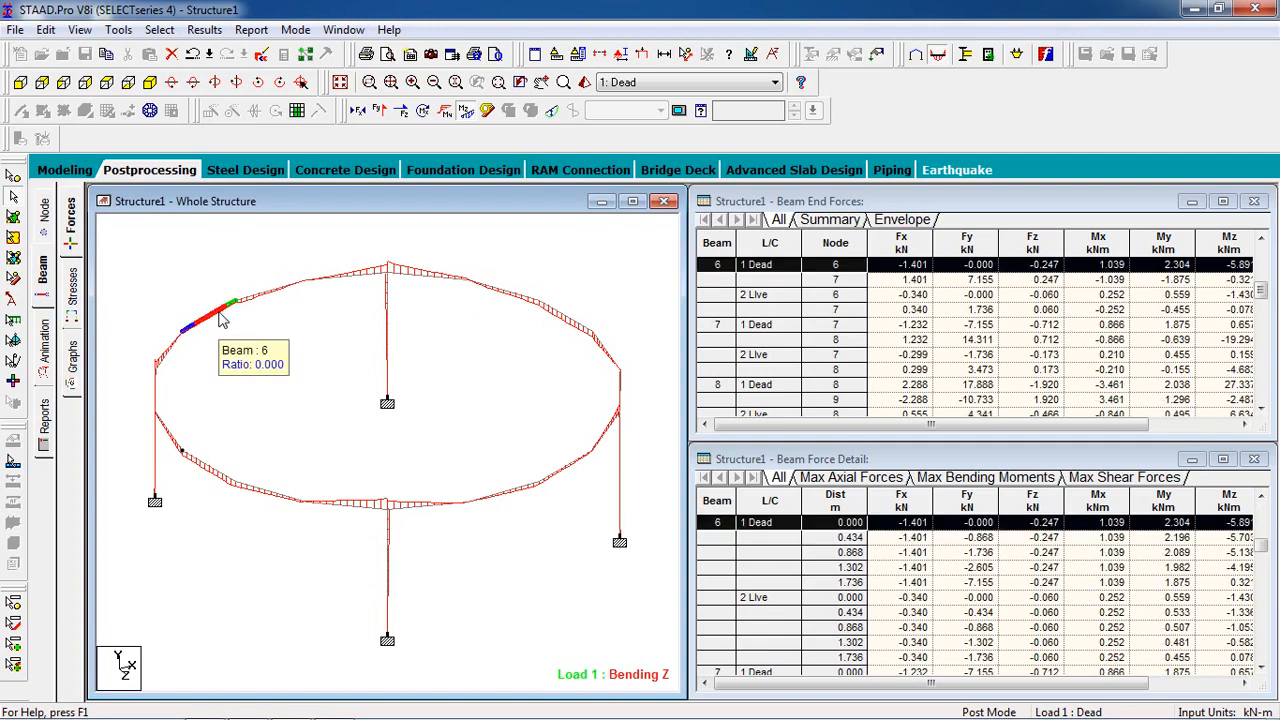
# Step: Display the beam graphs and examine the moment, shear and axial force graphs of ring beam members 5, 13 and 14
pyautogui.click(76, 366)
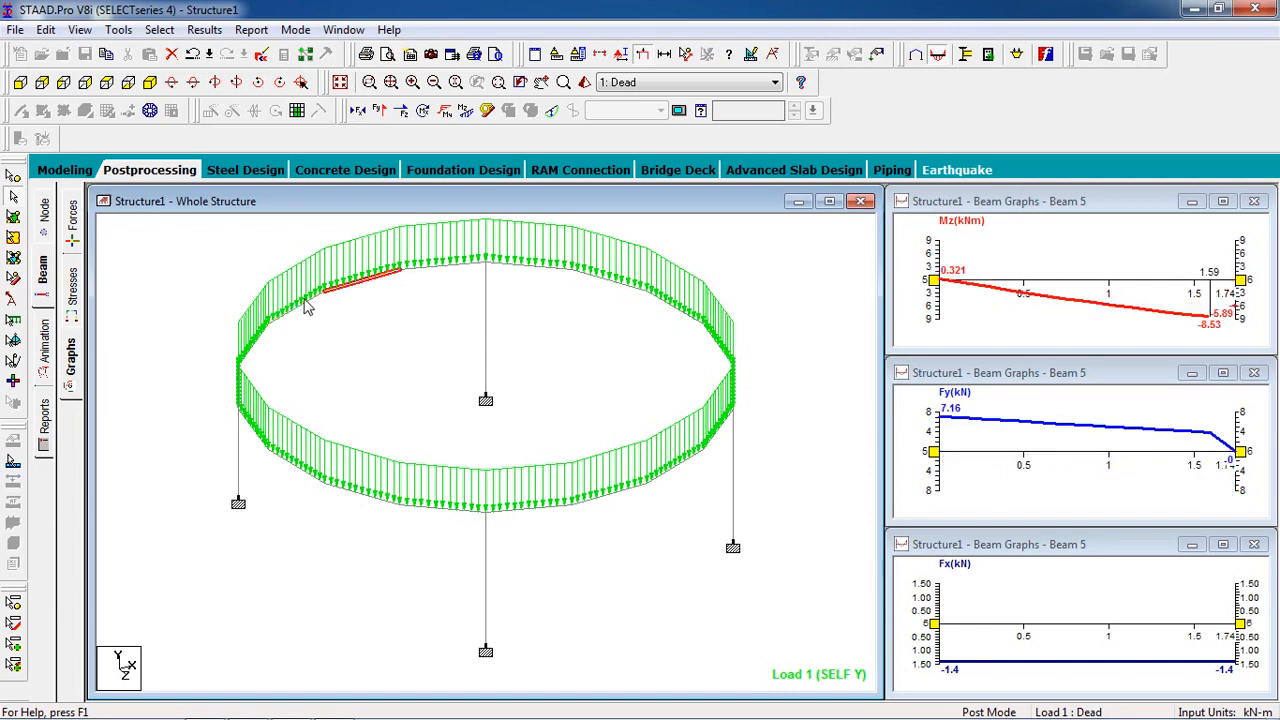
pyautogui.click(342, 289)
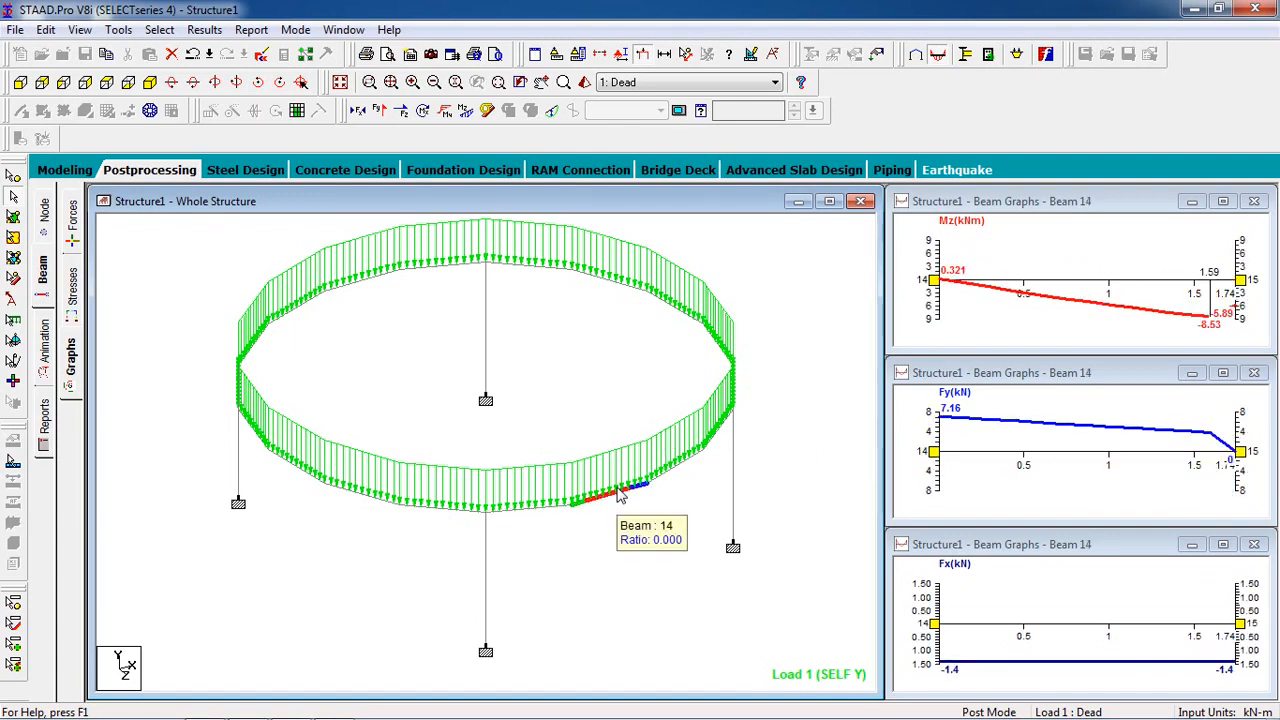
pyautogui.click(552, 507)
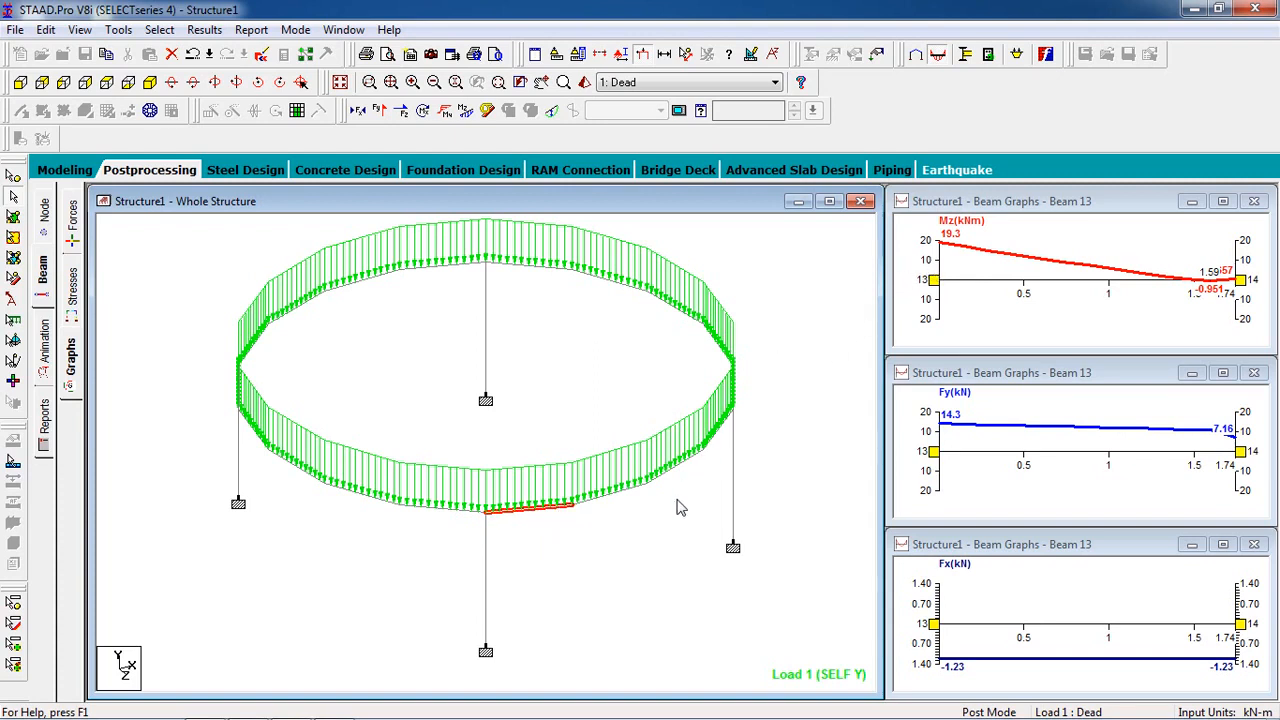
pyautogui.click(636, 494)
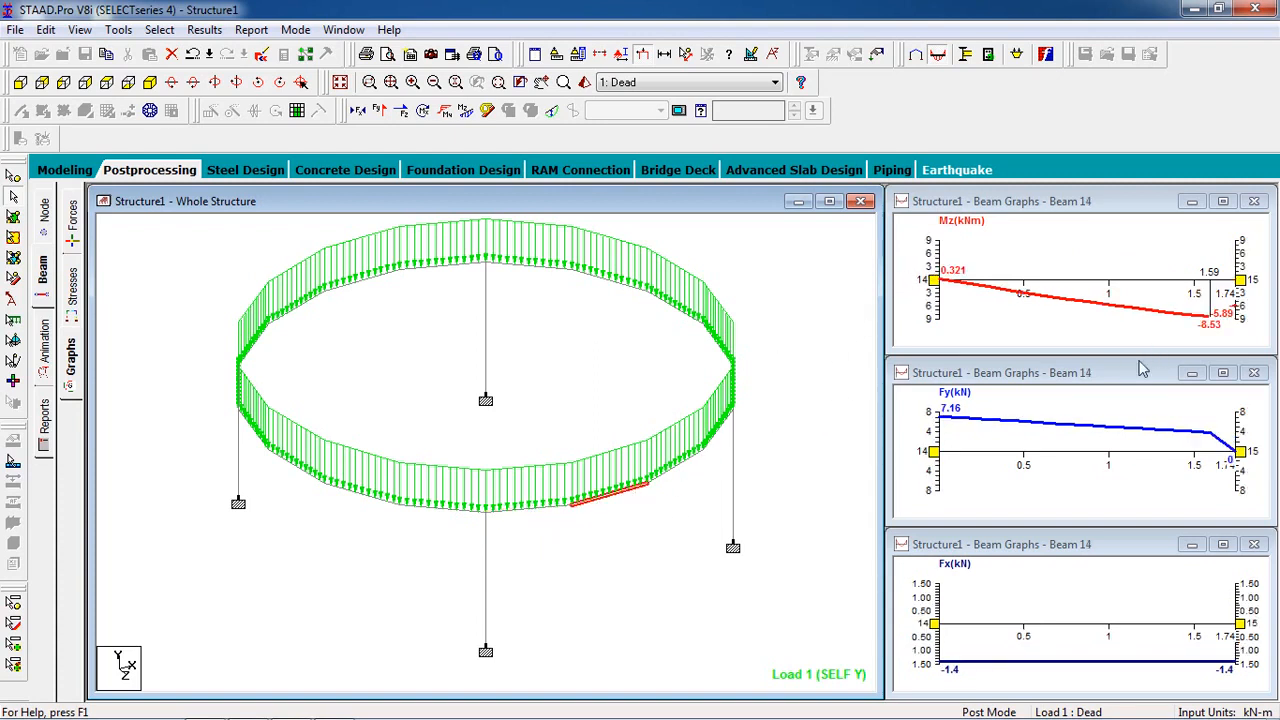
# Step: Inspect the concrete design results of ring beam members 13 and 14
pyautogui.click(530, 512)
pyautogui.doubleClick(530, 514)
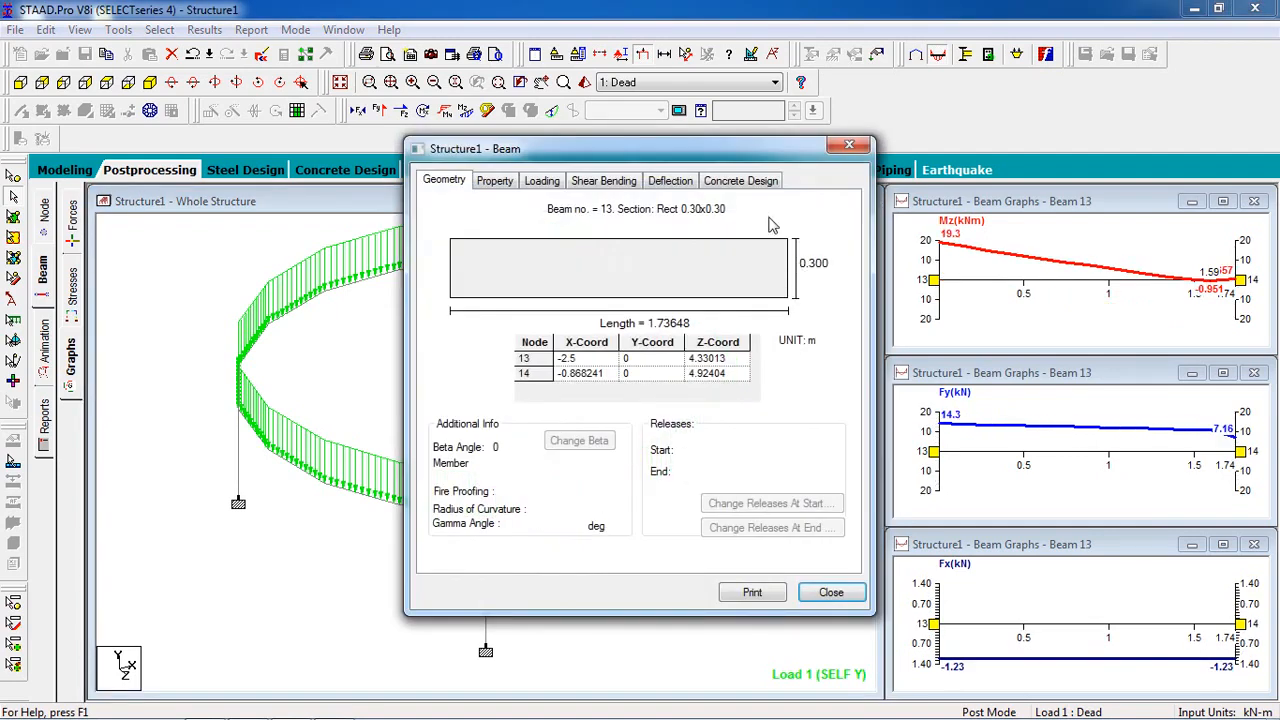
pyautogui.click(742, 182)
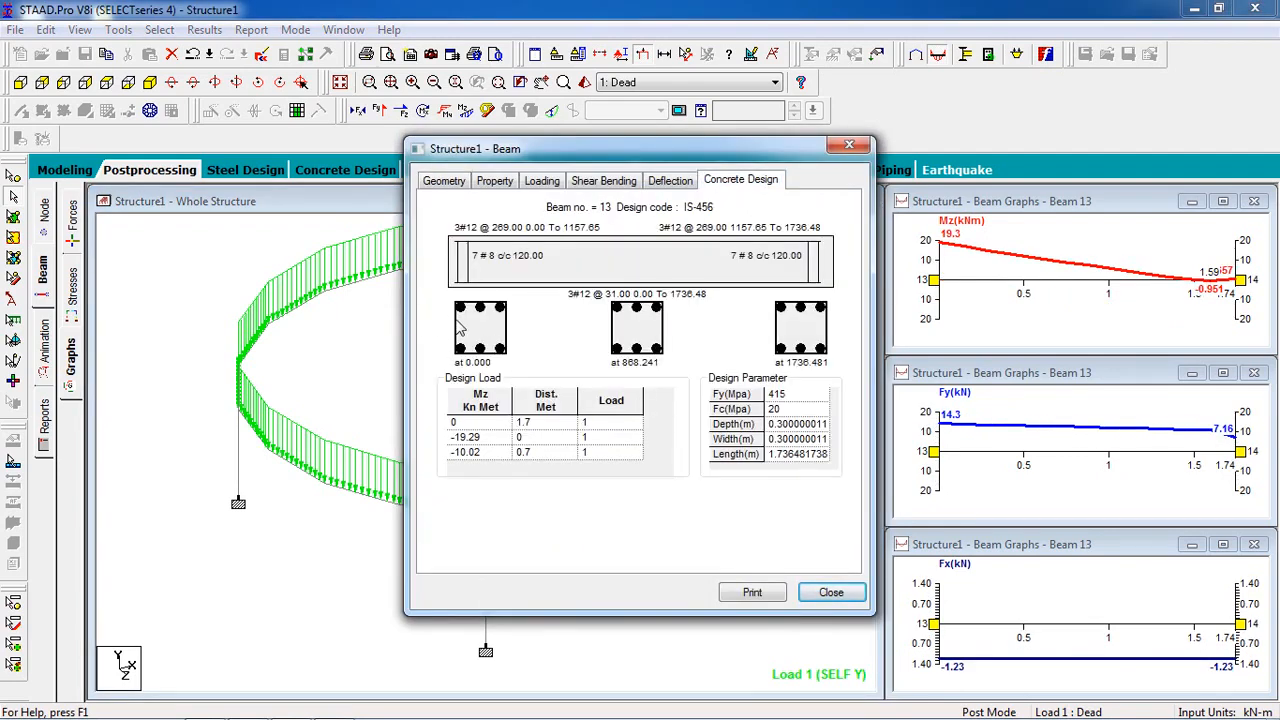
pyautogui.click(831, 592)
pyautogui.click(605, 487)
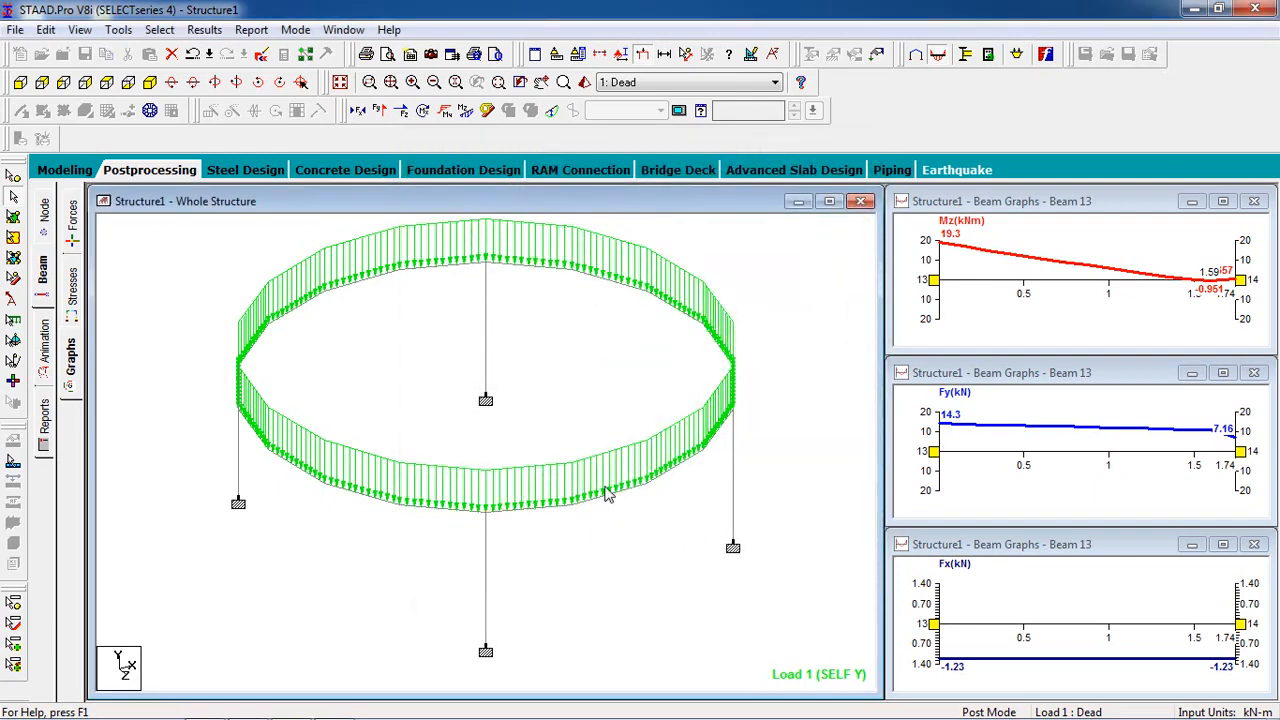
pyautogui.click(614, 506)
pyautogui.doubleClick(612, 505)
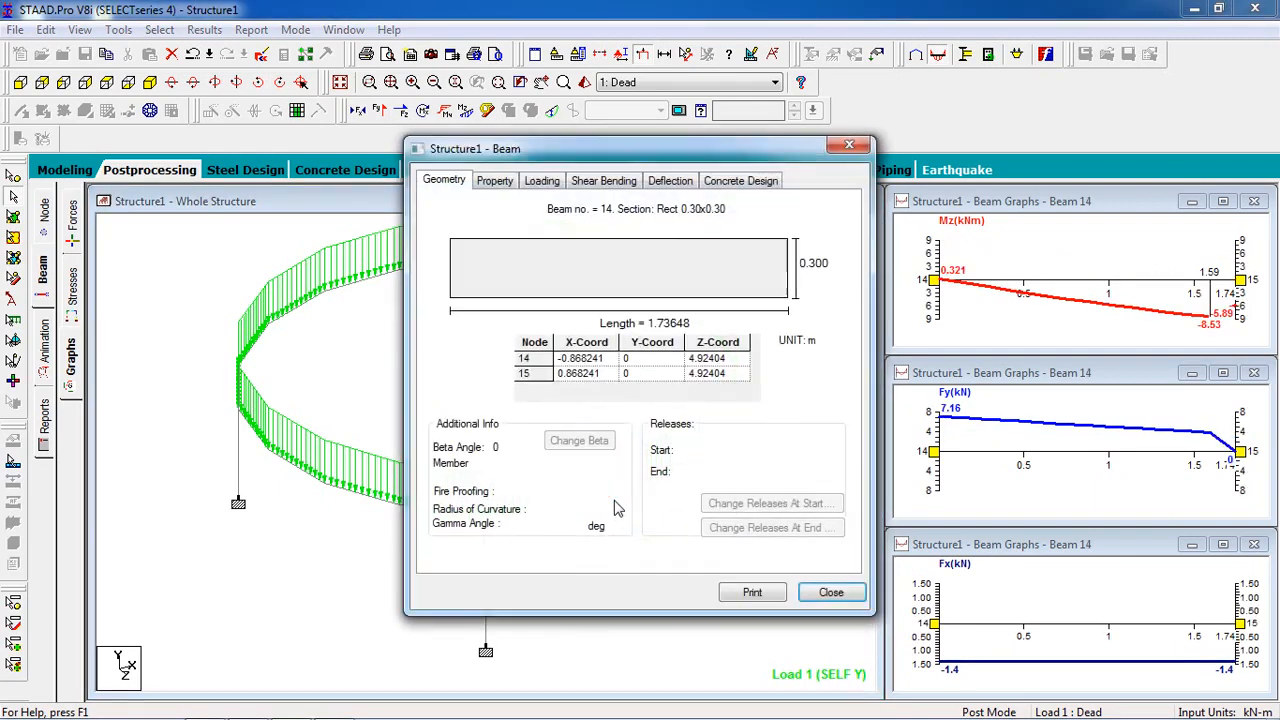
pyautogui.click(740, 181)
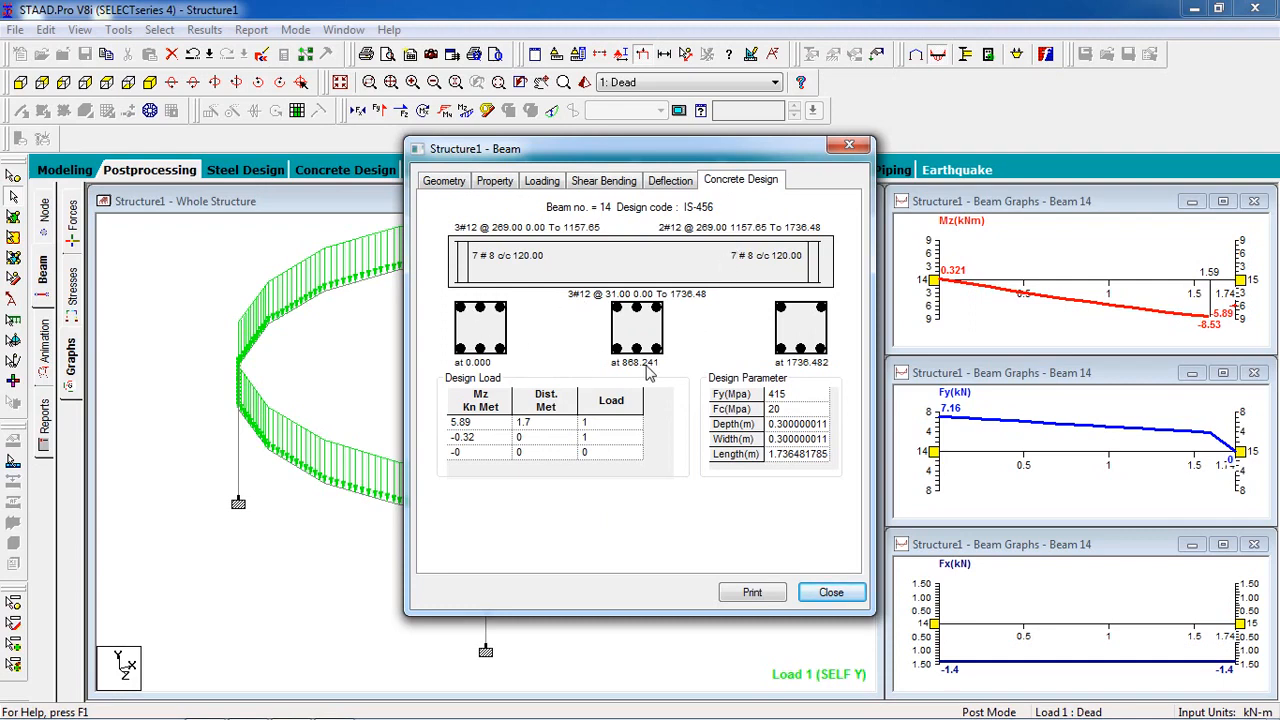
pyautogui.click(810, 596)
# Step: Inspect the concrete design results of ring beam members 5 and 4
pyautogui.doubleClick(392, 288)
pyautogui.click(768, 184)
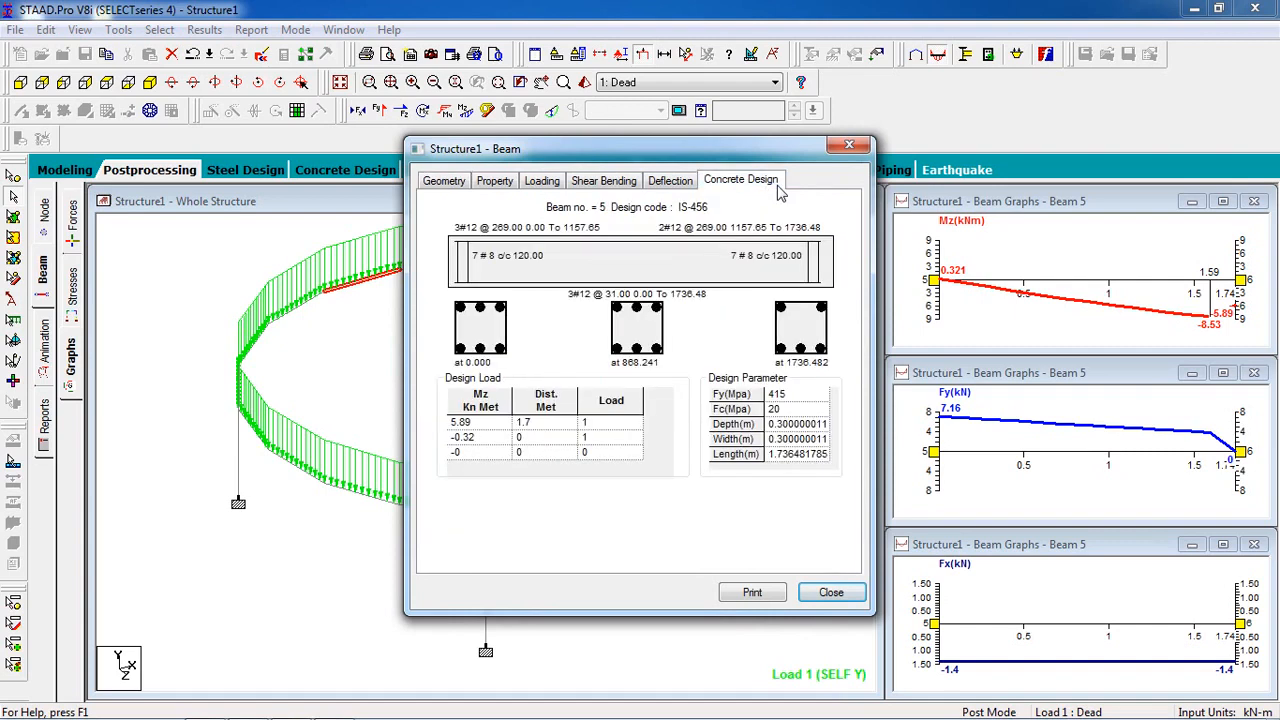
pyautogui.click(848, 145)
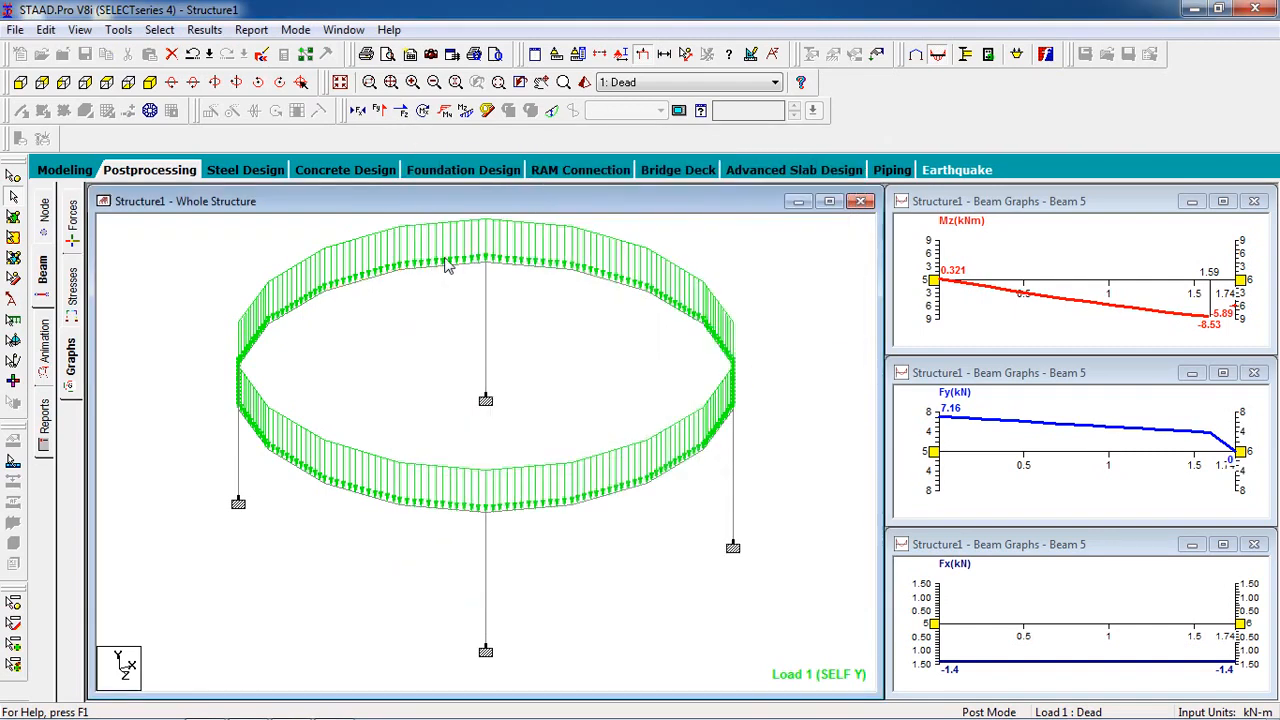
pyautogui.doubleClick(448, 264)
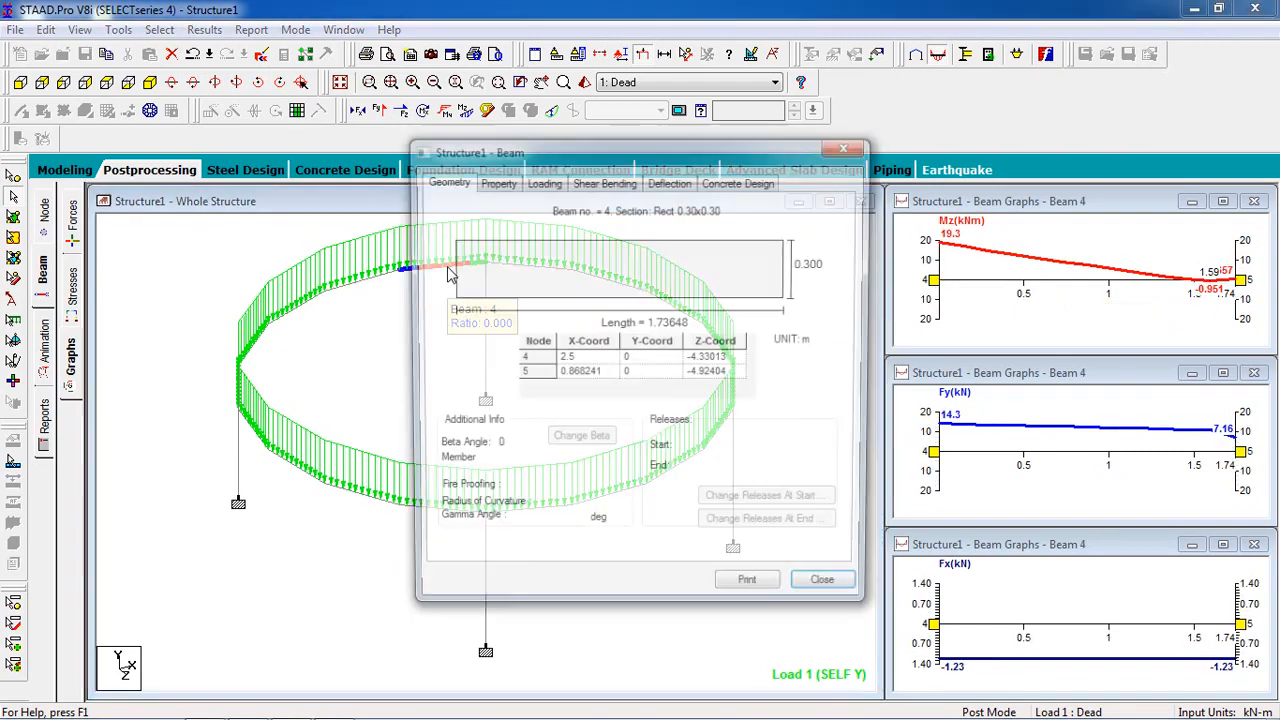
pyautogui.click(740, 180)
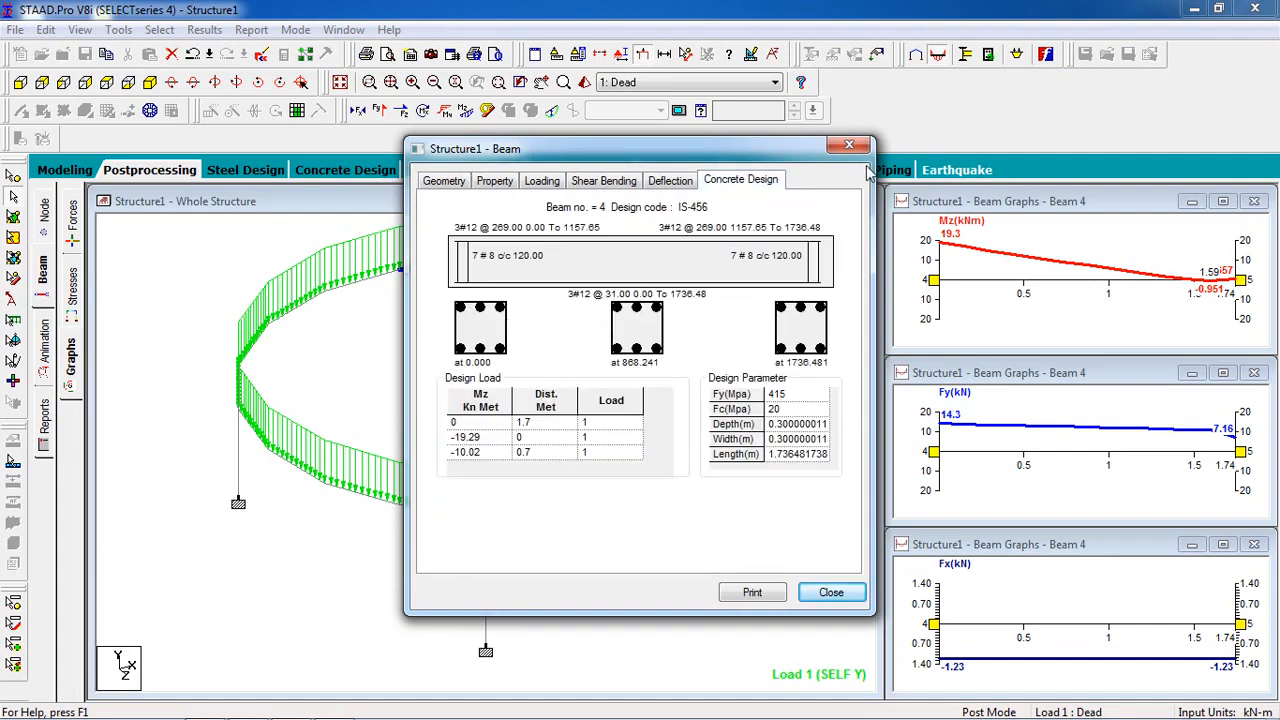
pyautogui.click(850, 147)
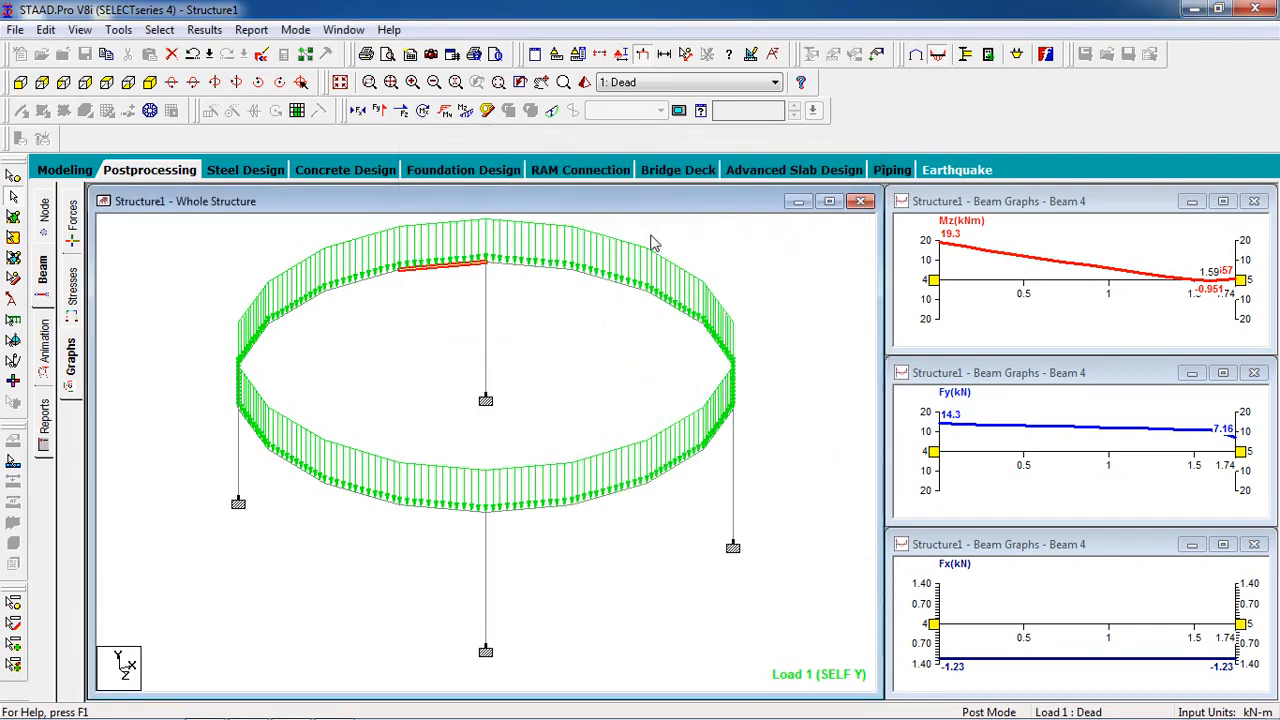
# Step: Inspect the concrete design results of ring beam members 2 and 3
pyautogui.doubleClick(578, 278)
pyautogui.click(765, 183)
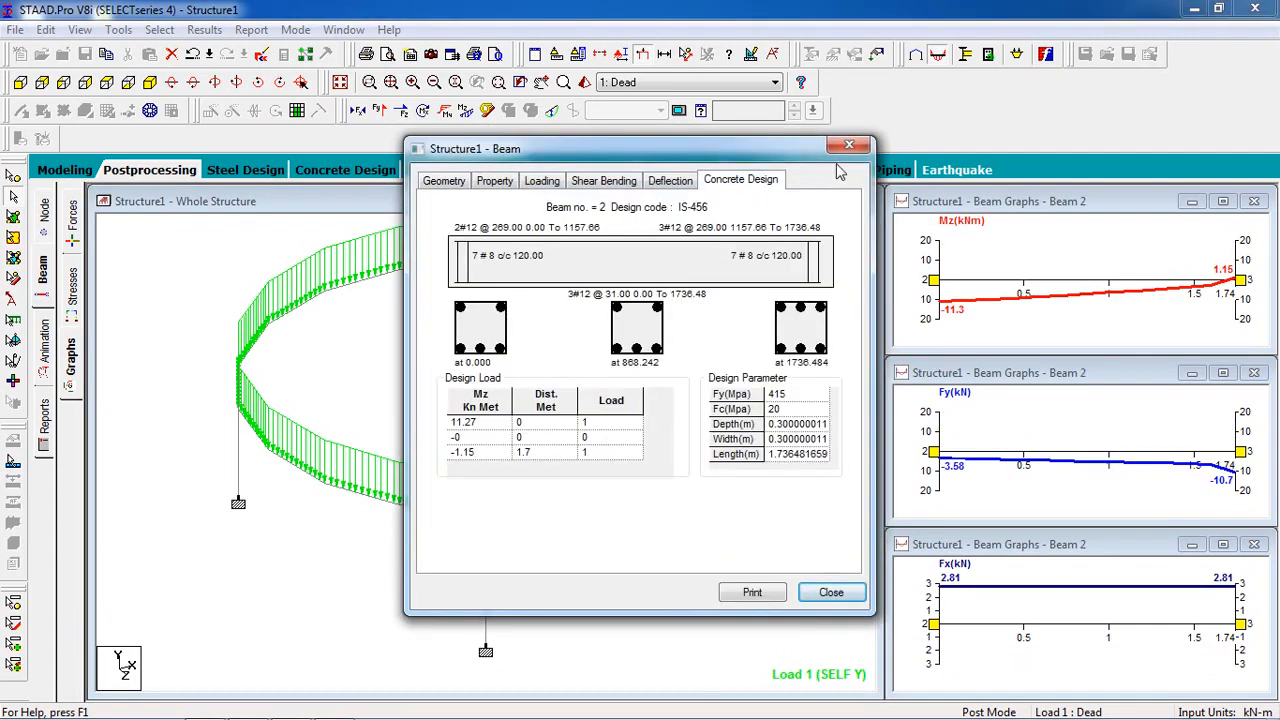
pyautogui.click(848, 148)
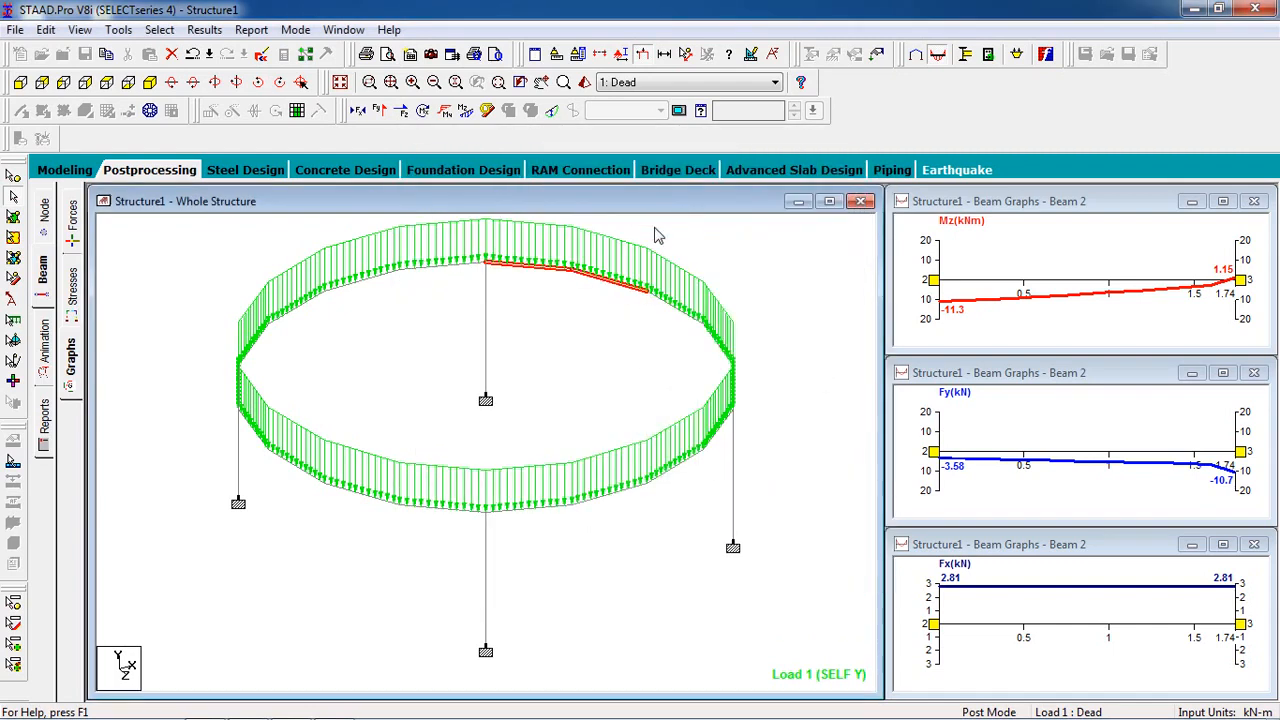
pyautogui.click(535, 272)
pyautogui.doubleClick(535, 272)
pyautogui.click(740, 180)
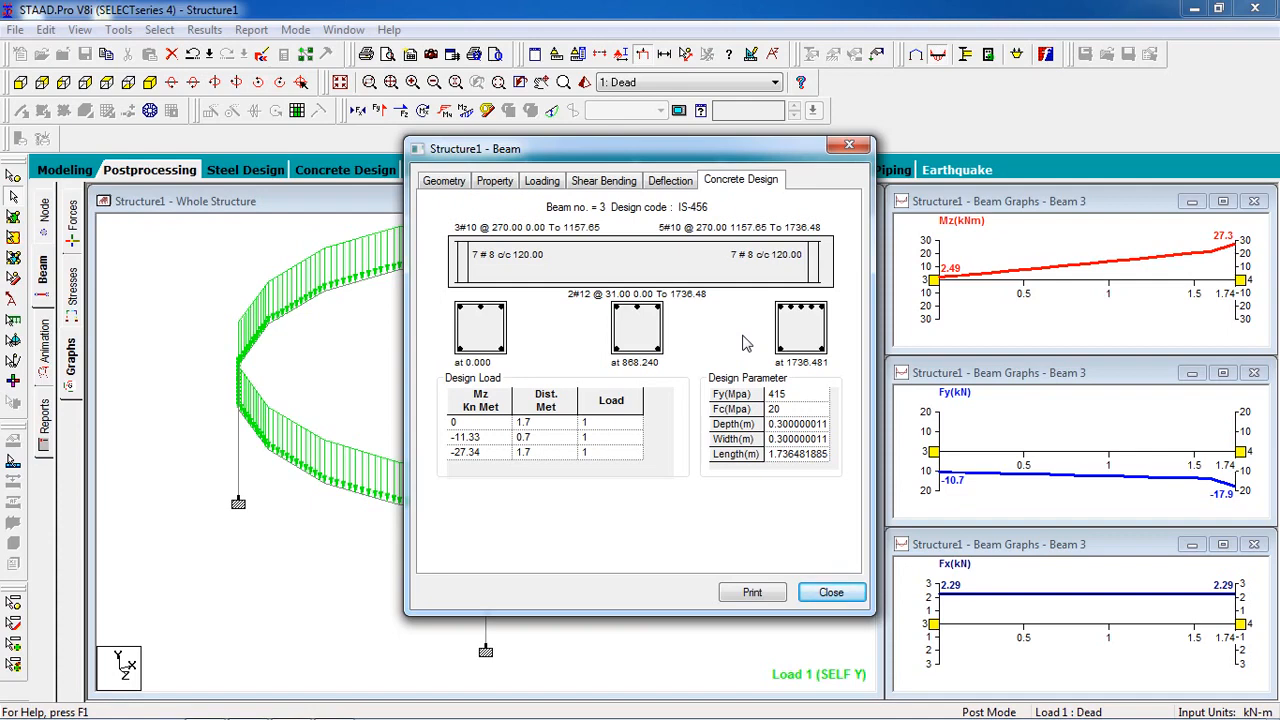
pyautogui.click(830, 592)
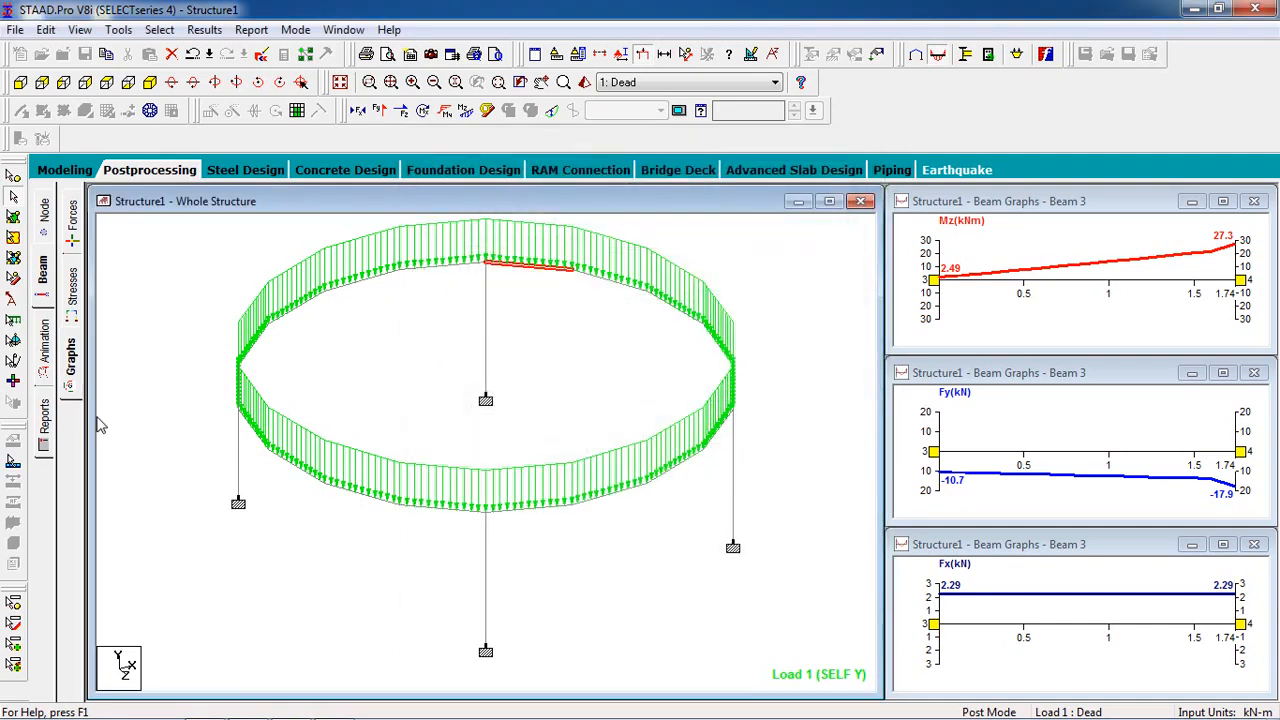
# Step: Set up a report that adds all available Output items to the job info, and preview its pages
pyautogui.click(45, 425)
pyautogui.click(600, 290)
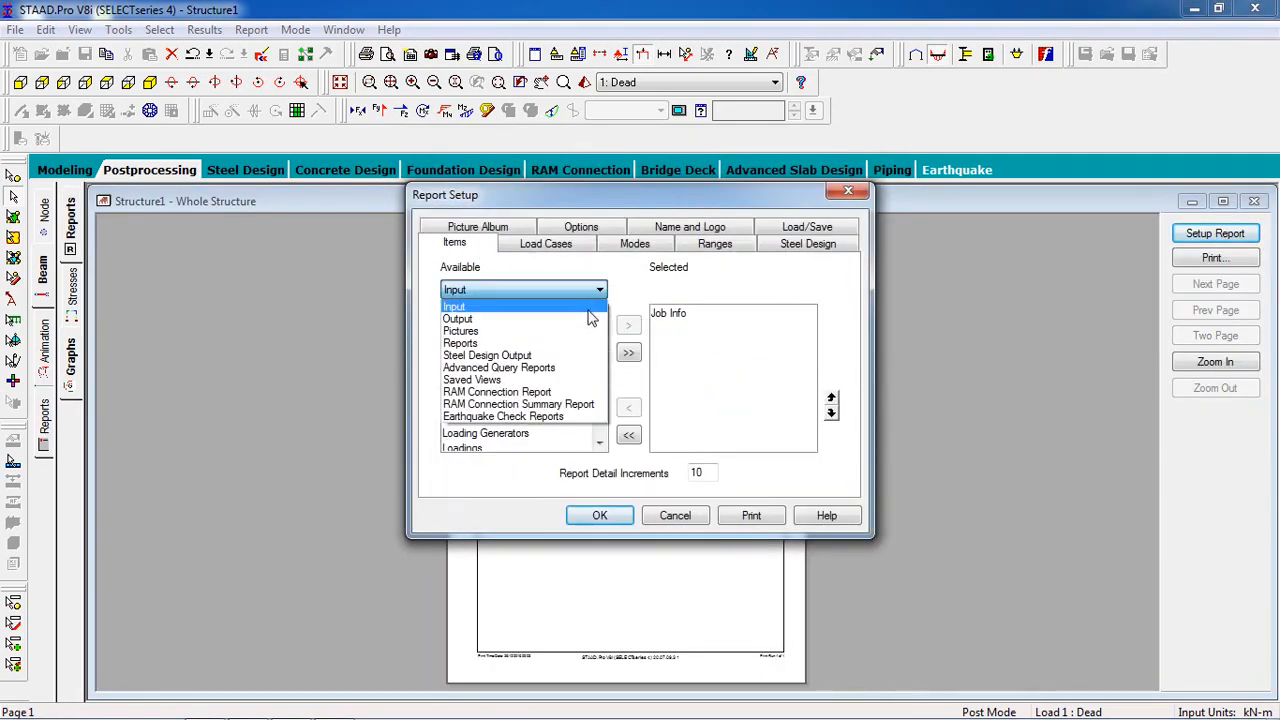
pyautogui.click(590, 318)
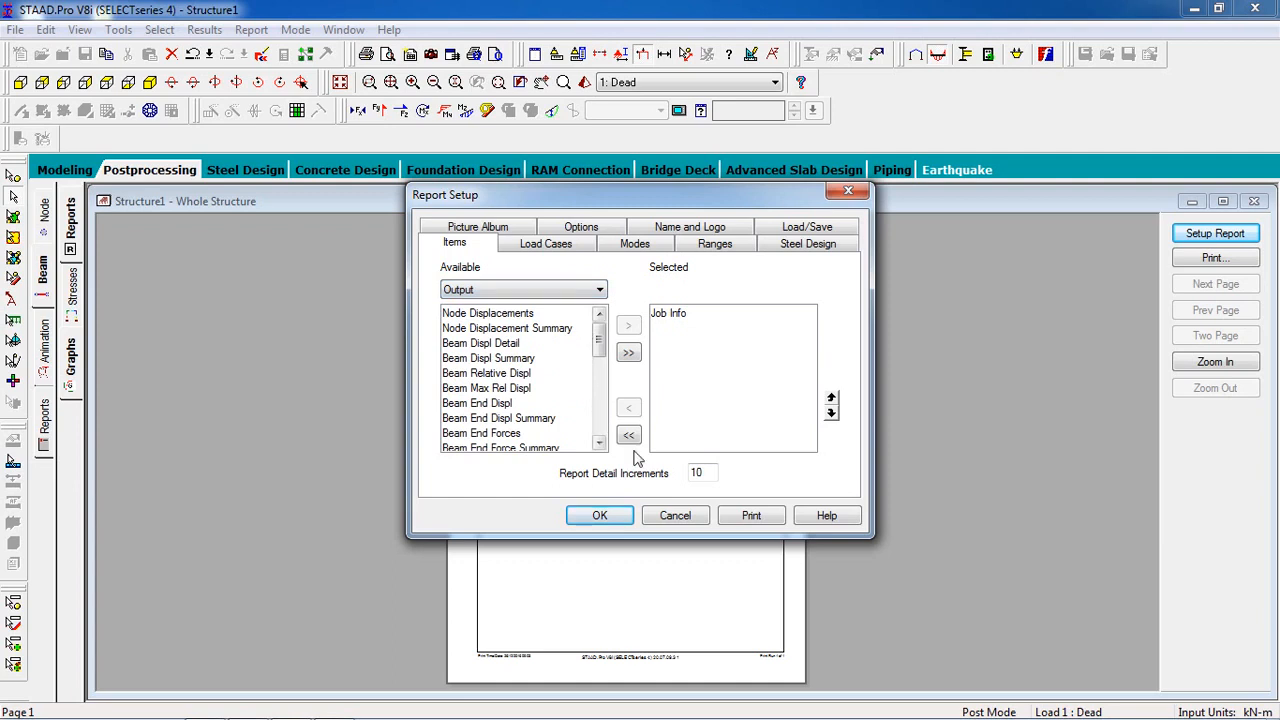
pyautogui.click(628, 352)
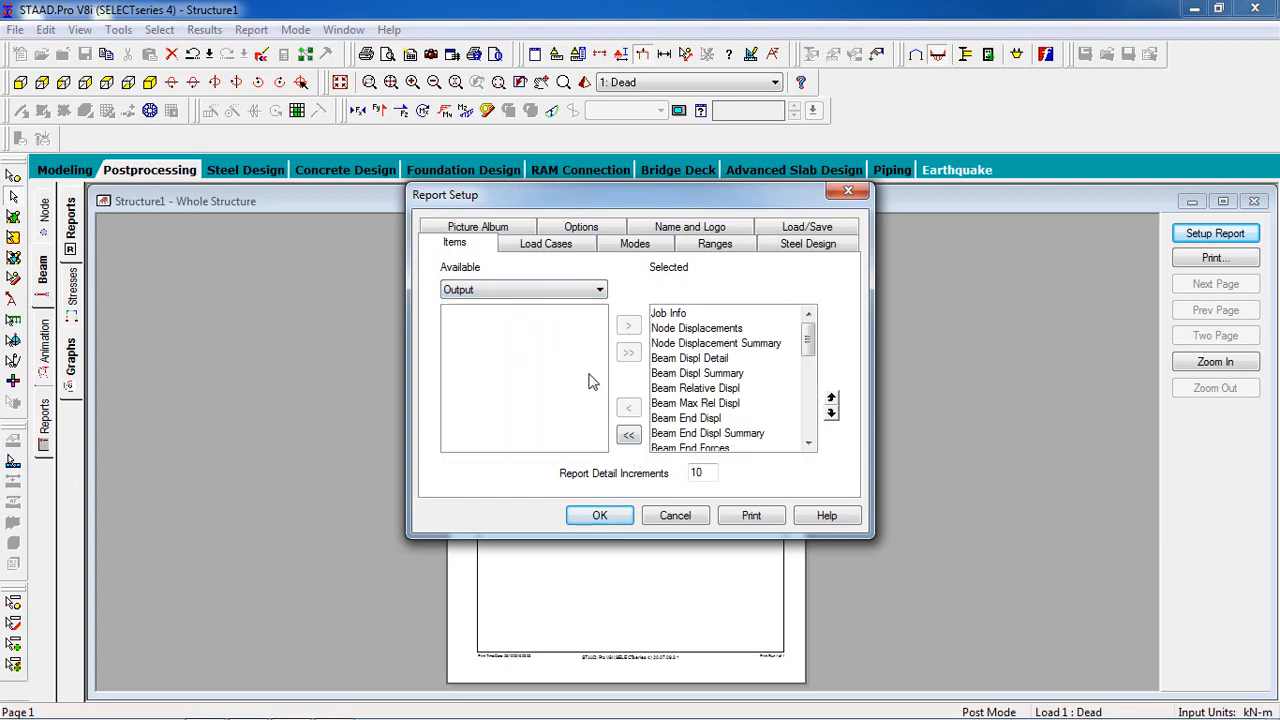
pyautogui.click(600, 516)
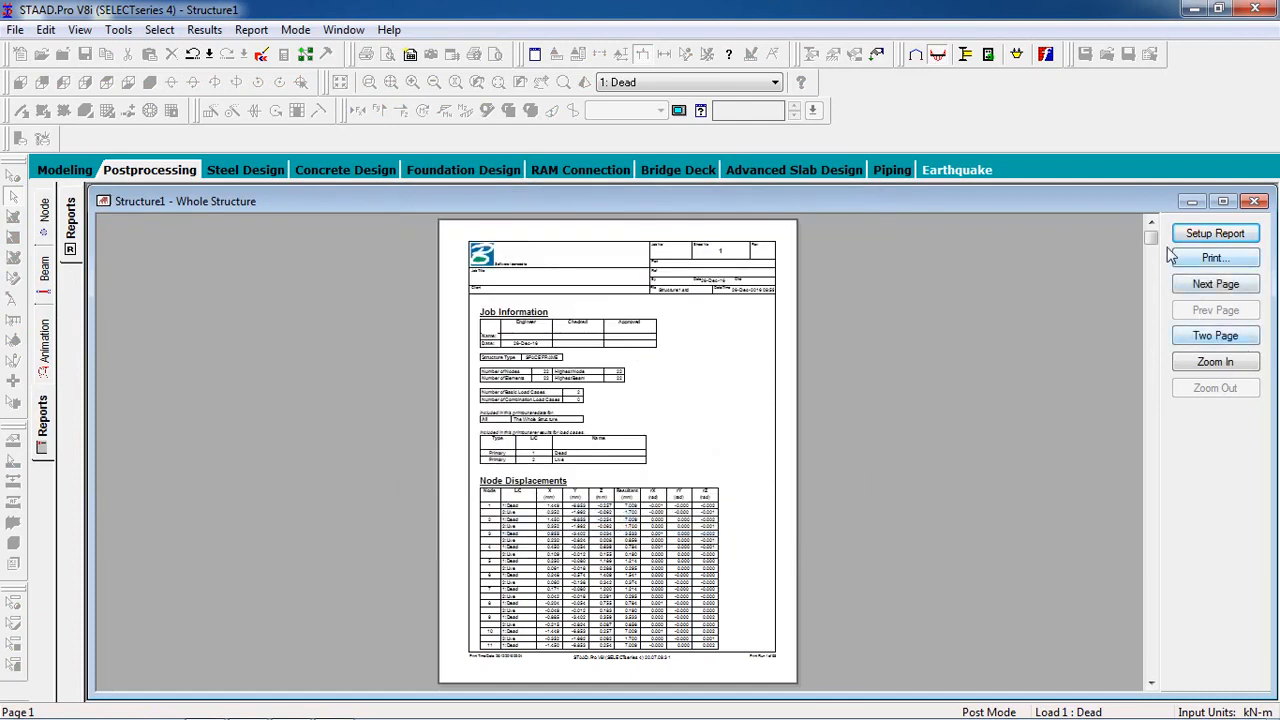
pyautogui.moveTo(1152, 246)
pyautogui.mouseDown()
pyautogui.moveTo(1146, 500)
pyautogui.moveTo(1160, 670)
pyautogui.moveTo(1152, 234)
pyautogui.mouseUp()
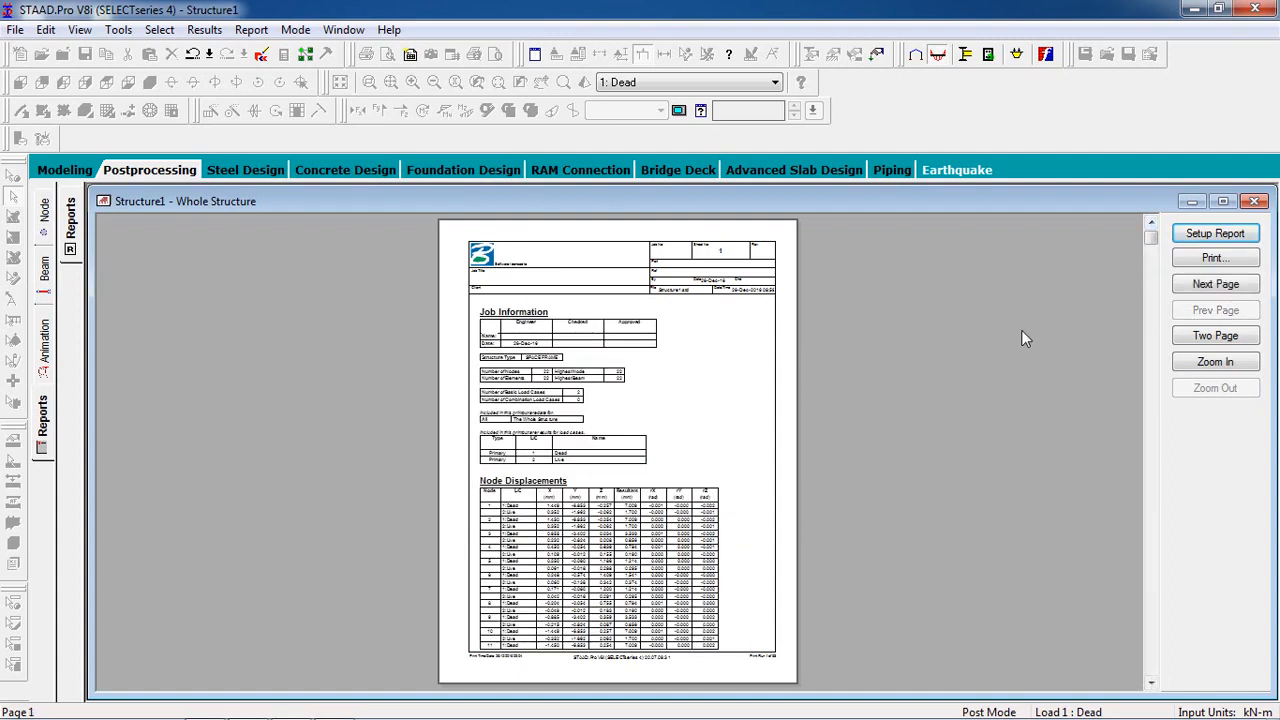